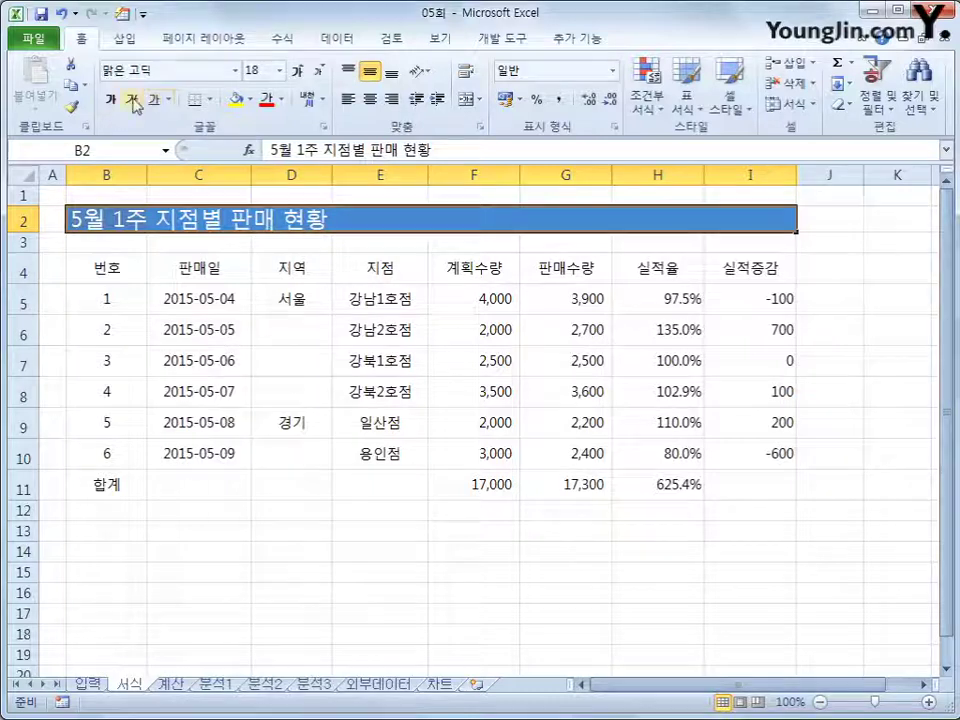
Make the title in B2:I2 bold and set the height of row 2 to 35.
{"action": "left_click", "coordinate": [110, 100]}
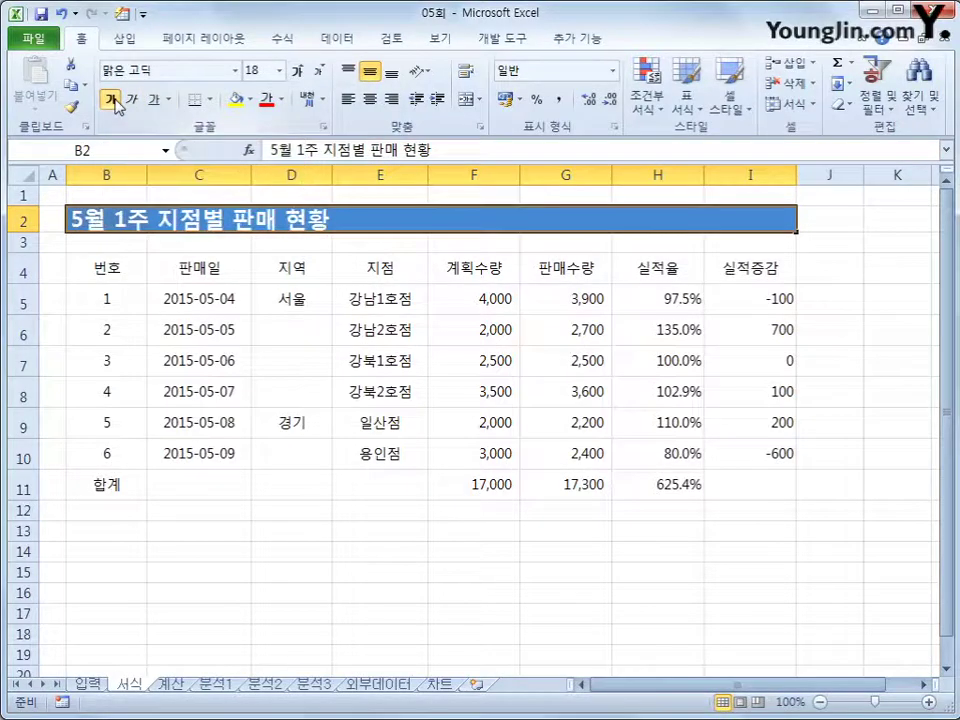
{"action": "left_click", "coordinate": [20, 221]}
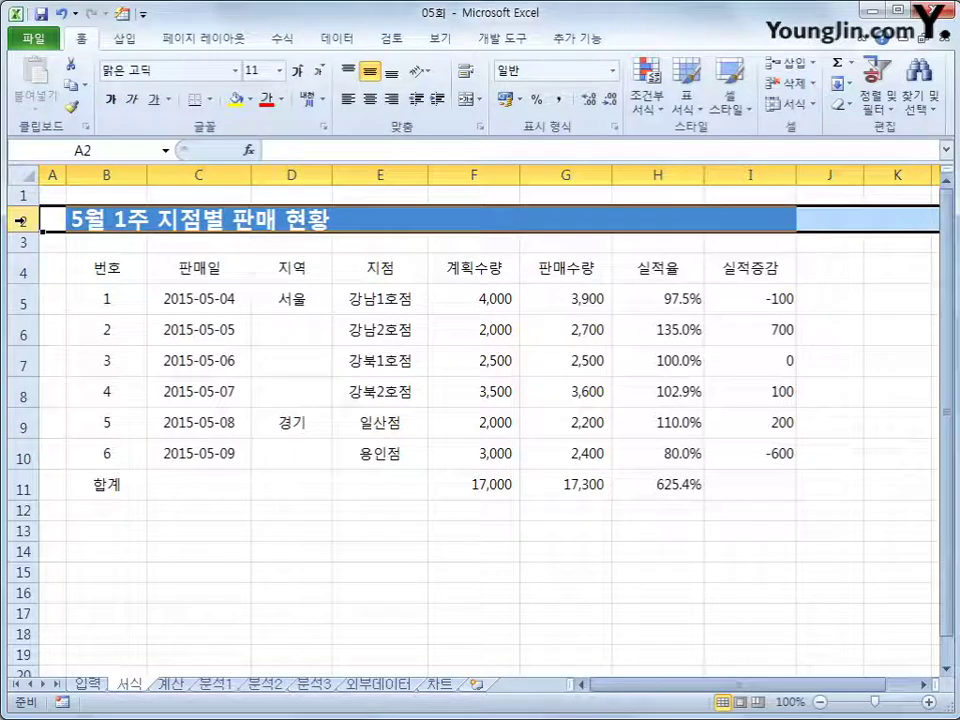
{"action": "right_click", "coordinate": [20, 221]}
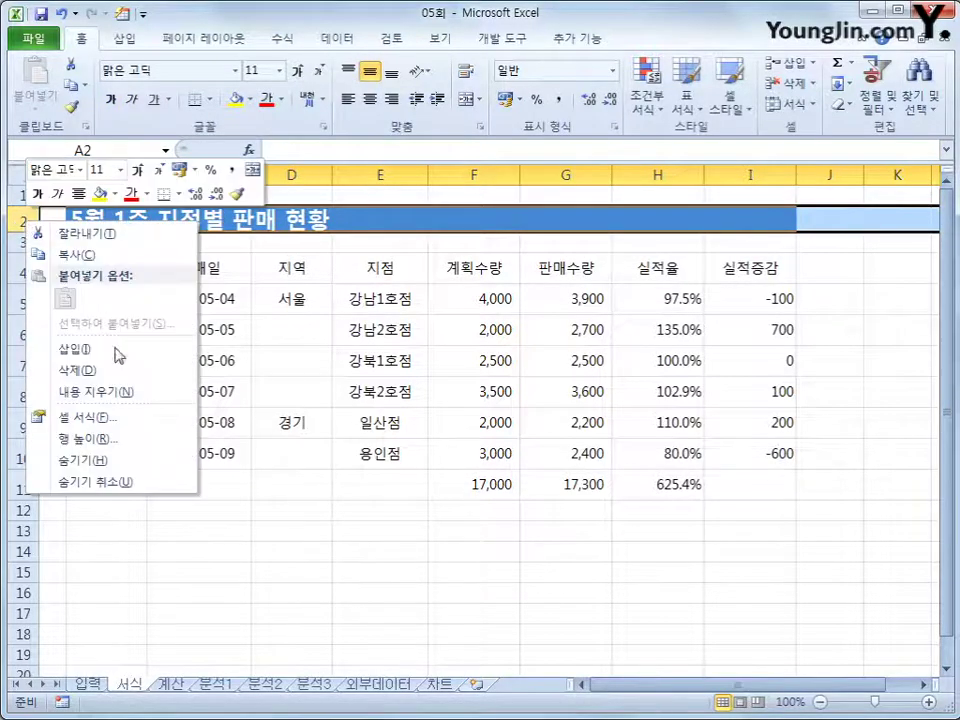
{"action": "left_click", "coordinate": [85, 439]}
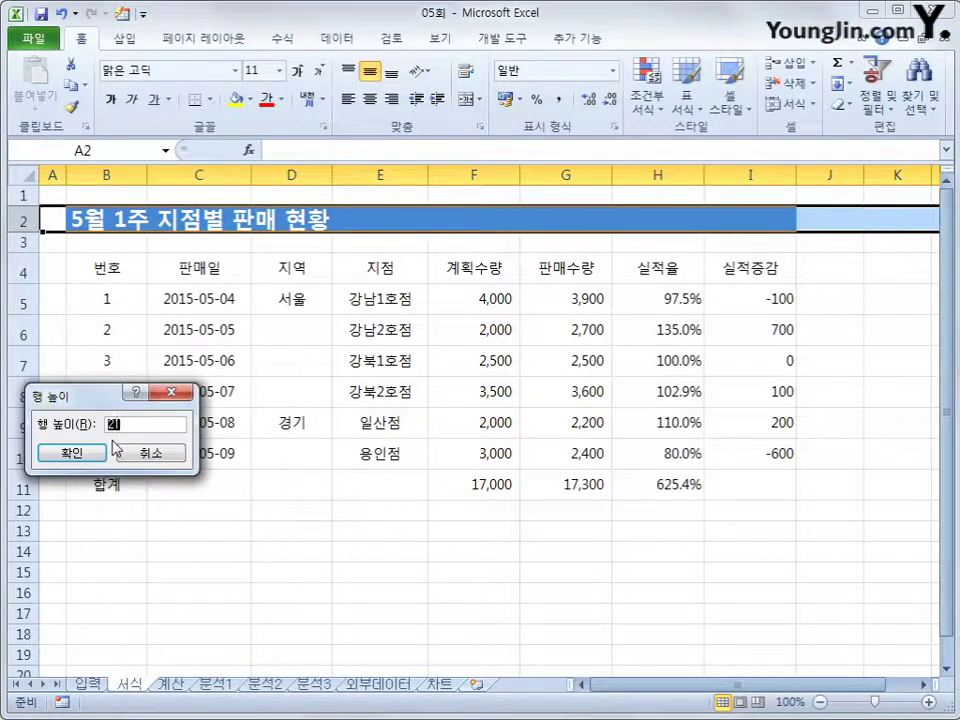
{"action": "type", "text": "3,"}
{"action": "type", "text": "5"}
{"action": "key", "text": "Return"}
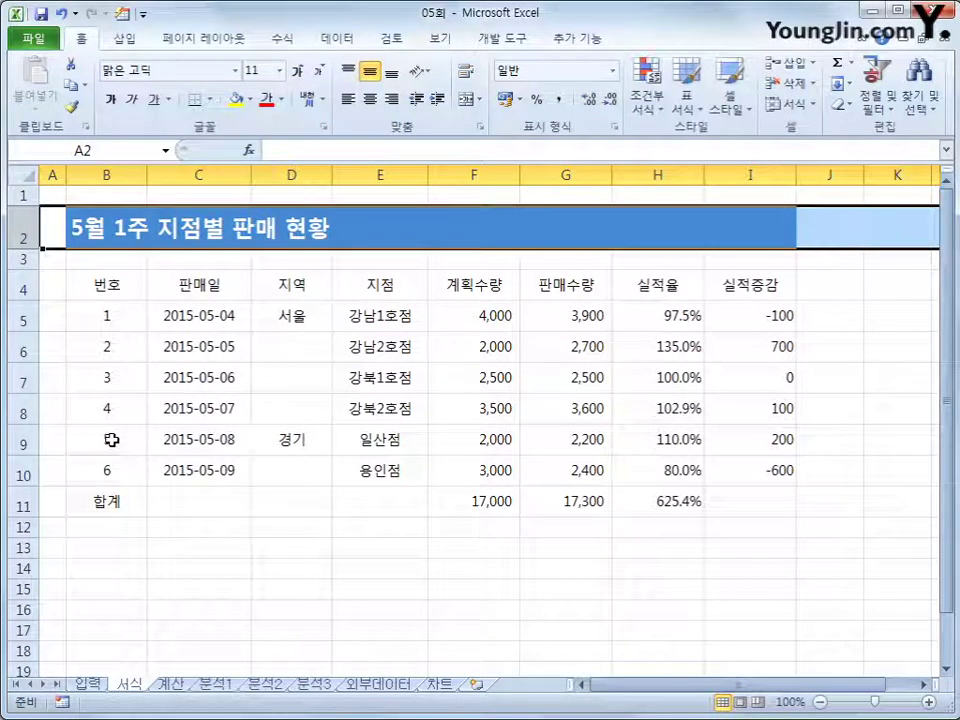
For the sale dates in C5:C10, choose the 3/14 date format as the basis for a custom number format.
{"action": "left_click_drag", "start_coordinate": [167, 316], "coordinate": [187, 474]}
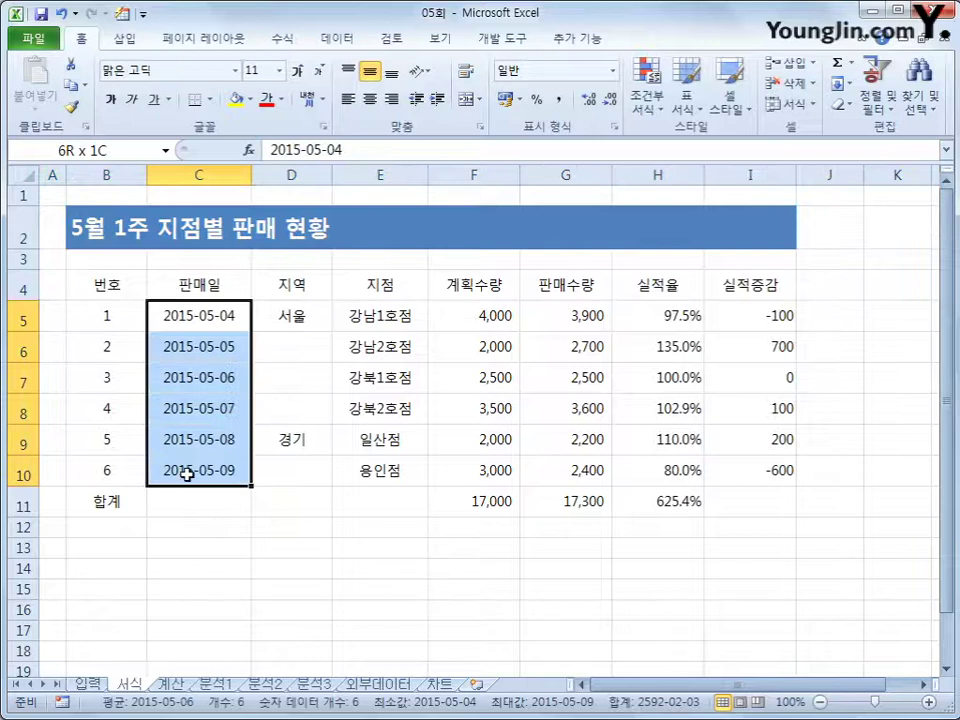
{"action": "right_click", "coordinate": [190, 378]}
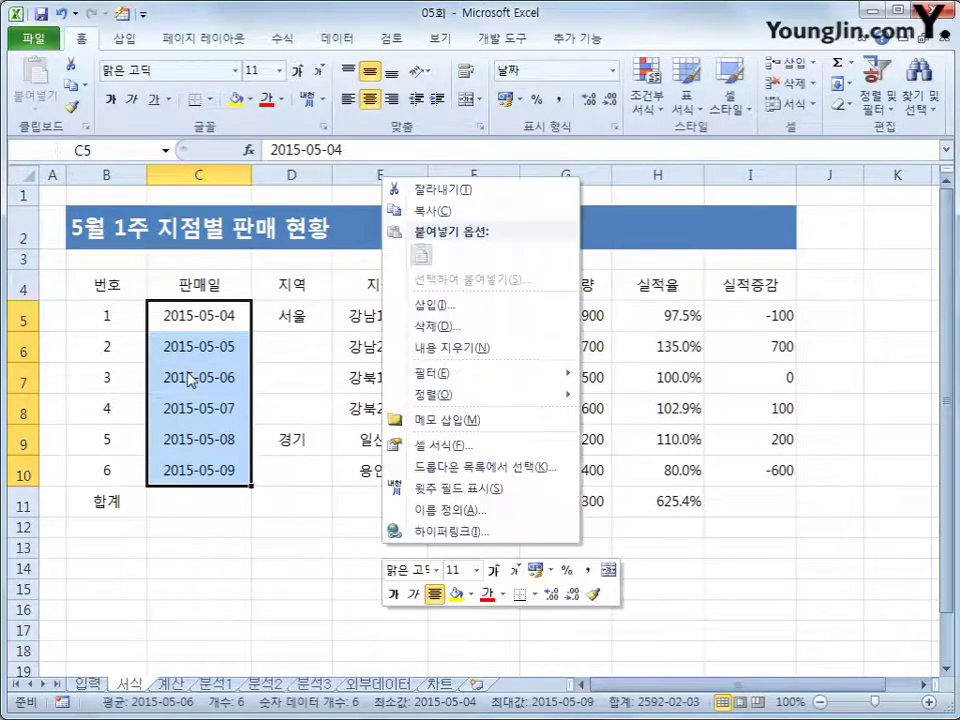
{"action": "left_click", "coordinate": [456, 445]}
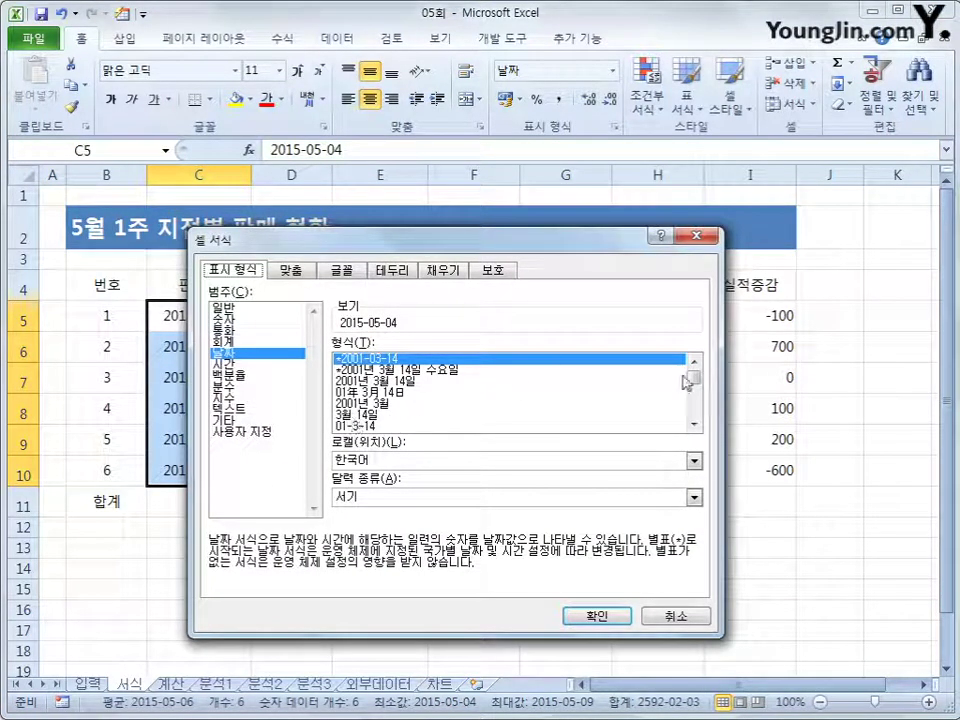
{"action": "left_click_drag", "start_coordinate": [693, 385], "coordinate": [689, 400]}
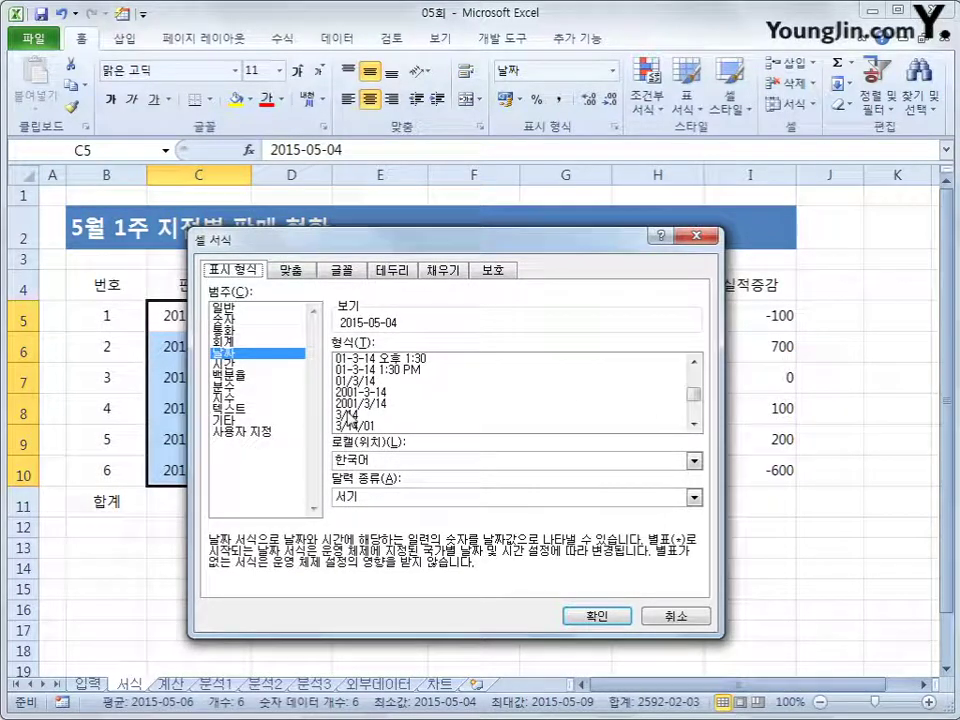
{"action": "left_click", "coordinate": [349, 417]}
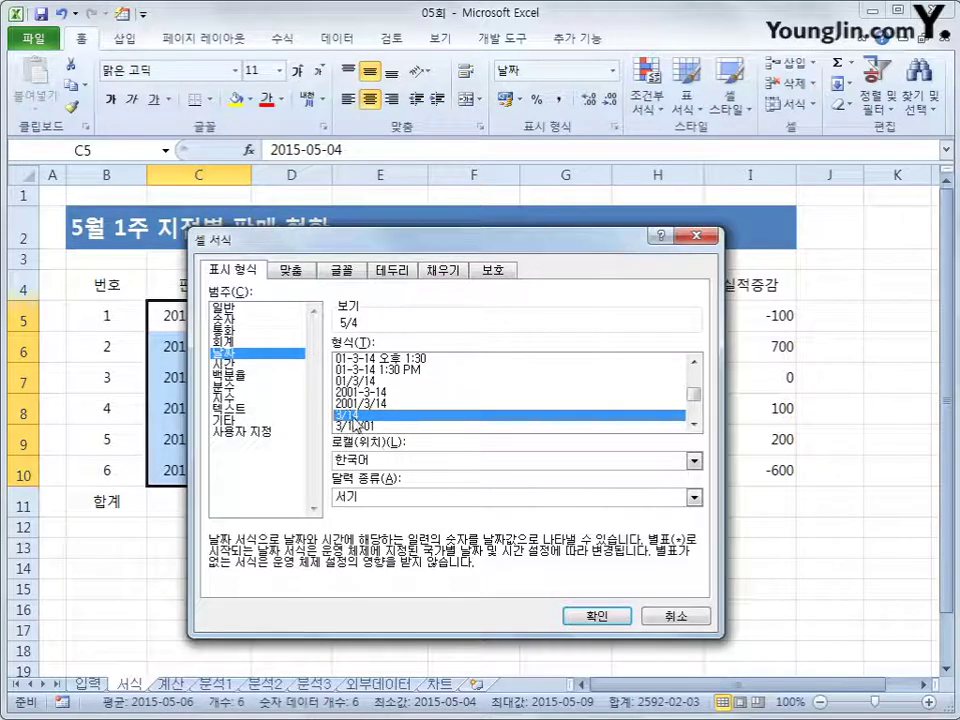
{"action": "left_click", "coordinate": [255, 432]}
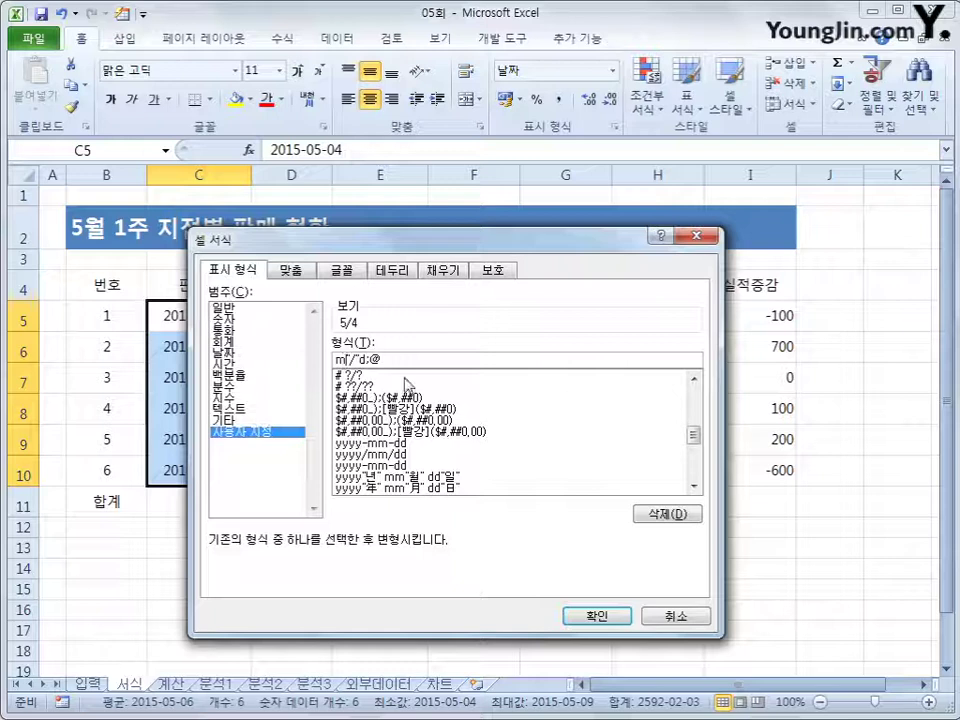
Edit the custom format code to use two-digit months and days, mm"/"dd, and remove the trailing ;@.
{"action": "type", "text": "m"}
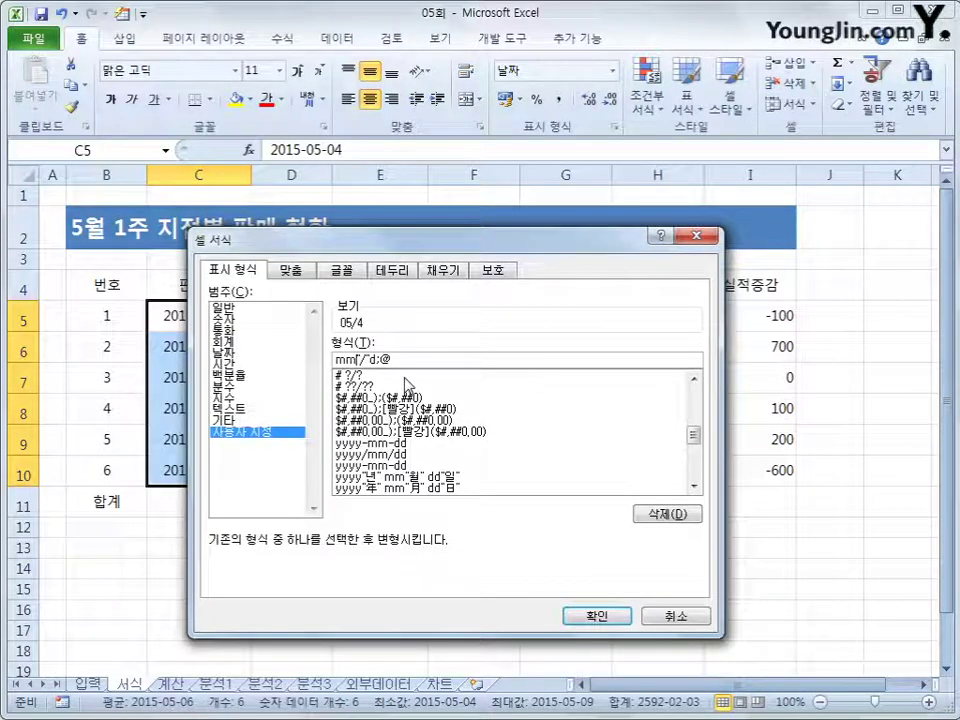
{"action": "key", "text": "Right"}
{"action": "key", "text": "Right"}
{"action": "type", "text": "d"}
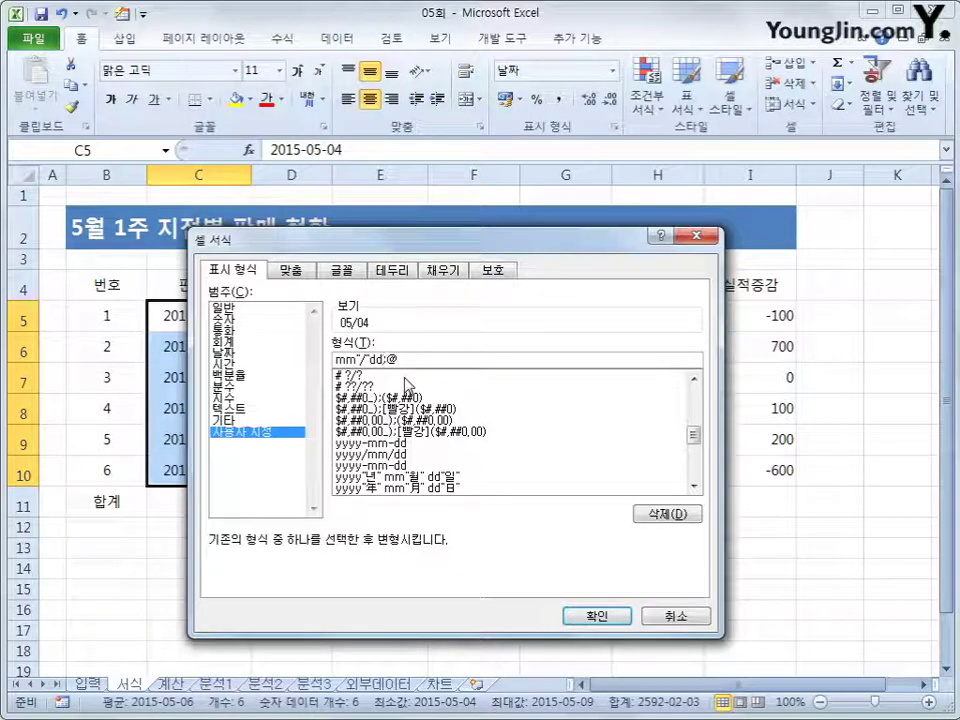
{"action": "key", "text": "Delete"}
{"action": "key", "text": "Delete"}
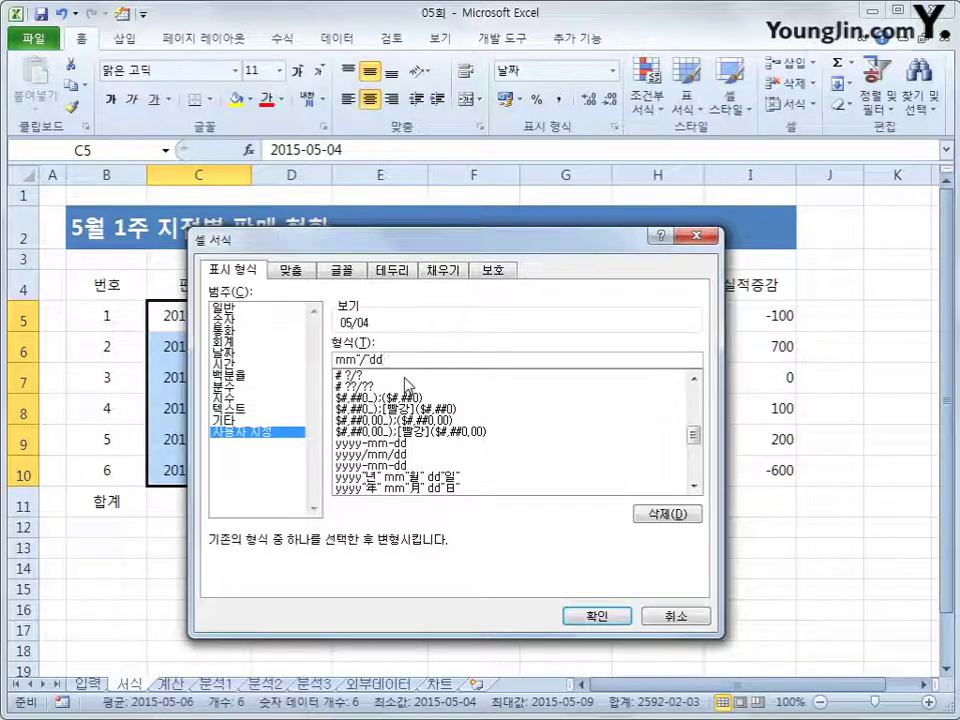
Complete the date code as mm/dd (aaa) with an unquoted slash and weekday in parentheses, and apply it to C5:C10.
{"action": "type", "text": "(aaa)"}
{"action": "key", "text": "Left"}
{"action": "key", "text": "Left"}
{"action": "key", "text": "BackSpace"}
{"action": "key", "text": "BackSpace"}
{"action": "key", "text": "BackSpace"}
{"action": "type", "text": "/"}
{"action": "left_click", "coordinate": [598, 616]}
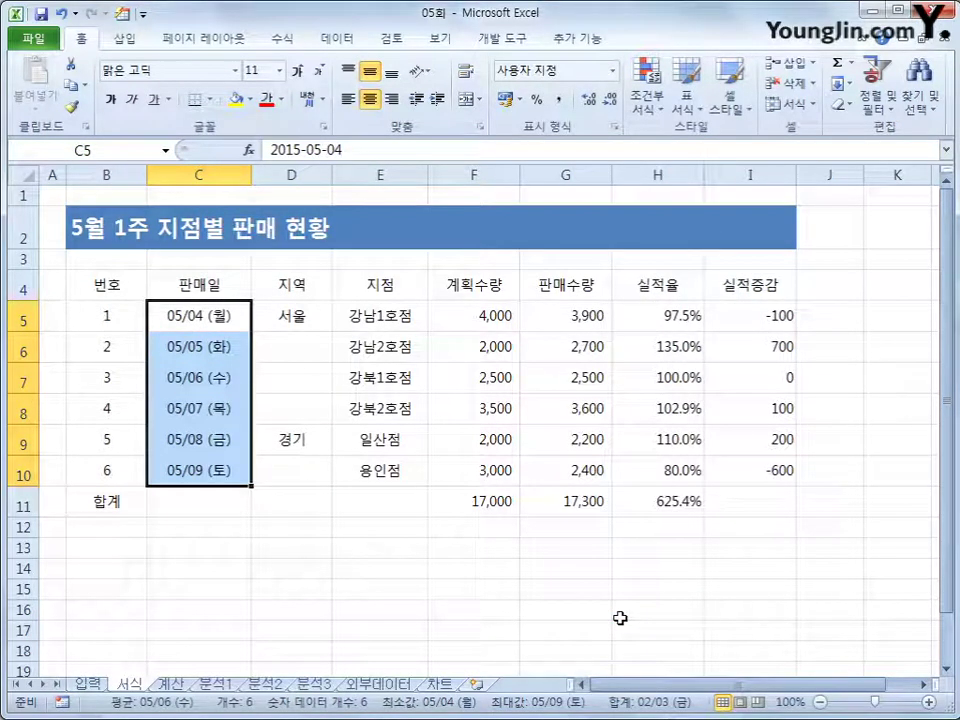
Merge and center the ranges D5:D8, D9:D10 and B11:E11.
{"action": "left_click_drag", "start_coordinate": [291, 316], "coordinate": [289, 480]}
{"action": "left_click", "coordinate": [289, 443], "text": "ctrl"}
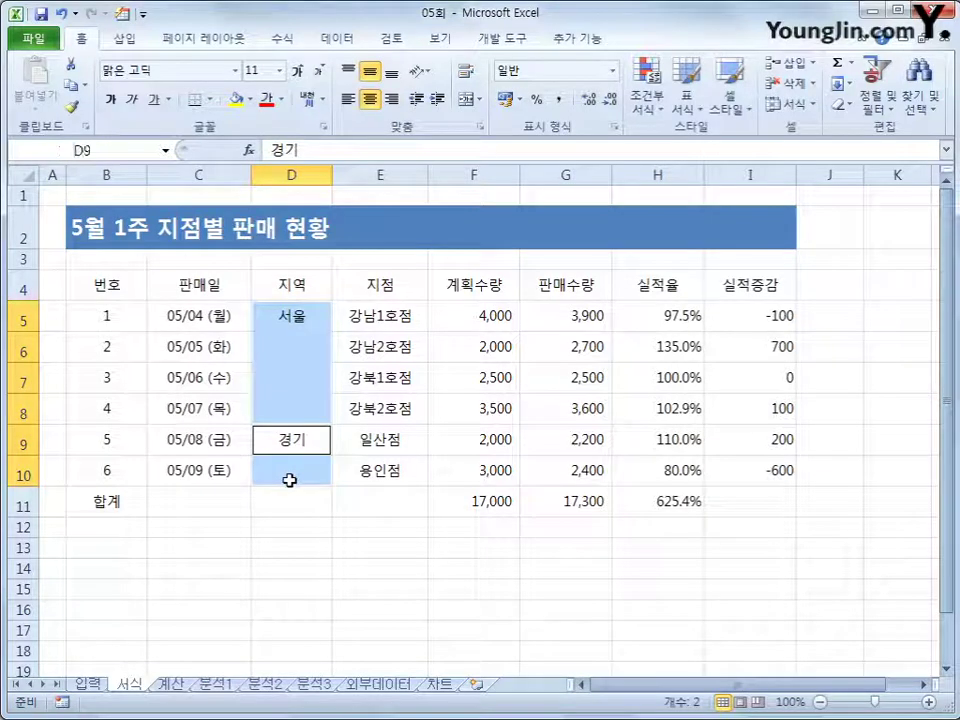
{"action": "left_click", "coordinate": [105, 501], "text": "ctrl"}
{"action": "left_click_drag", "start_coordinate": [105, 501], "coordinate": [369, 504]}
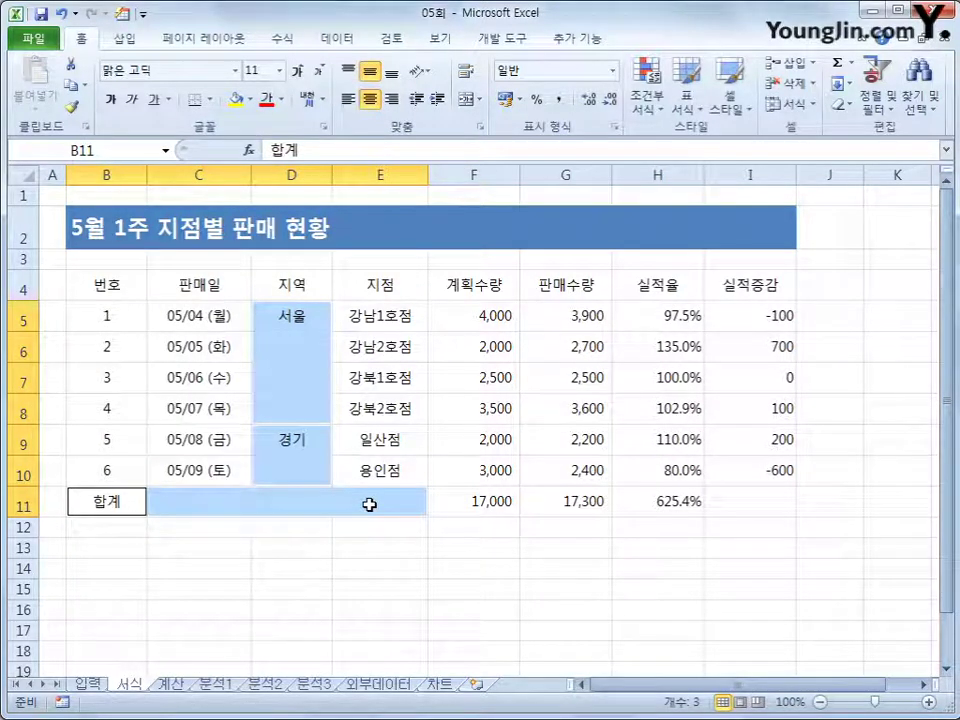
{"action": "left_click", "coordinate": [465, 99]}
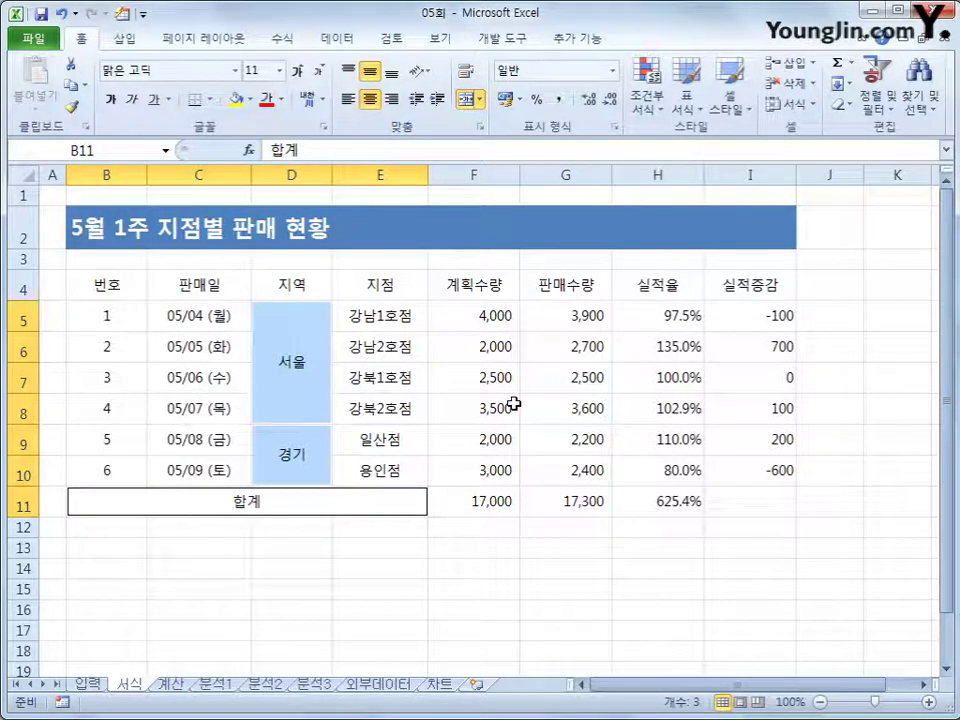
Define the name 지점명 for the branch cells E5:E10.
{"action": "left_click_drag", "start_coordinate": [398, 314], "coordinate": [397, 466]}
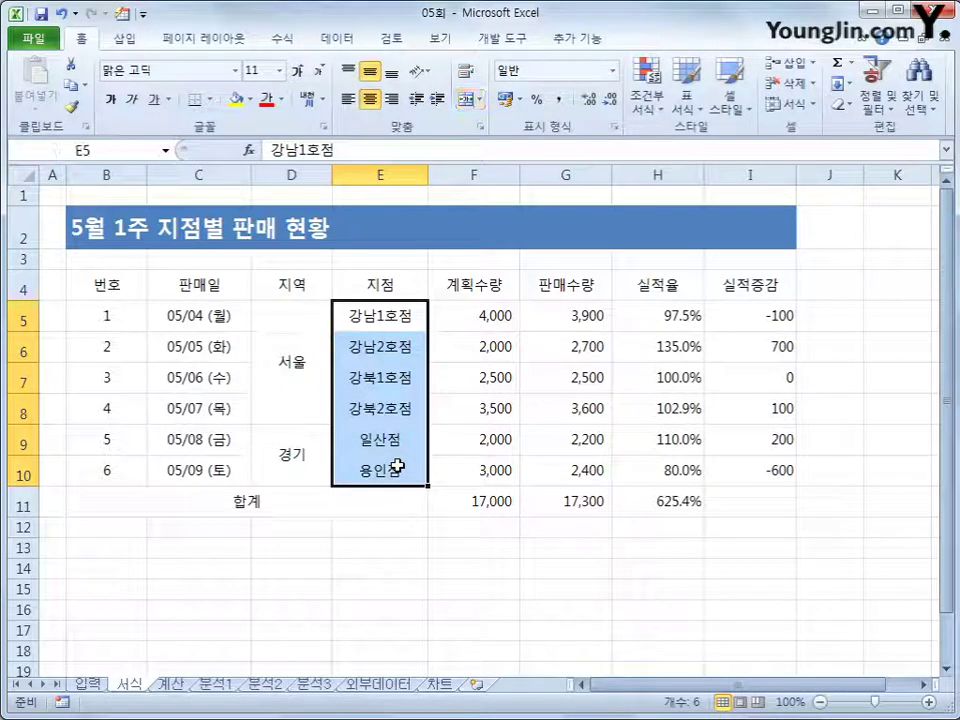
{"action": "left_click", "coordinate": [125, 150]}
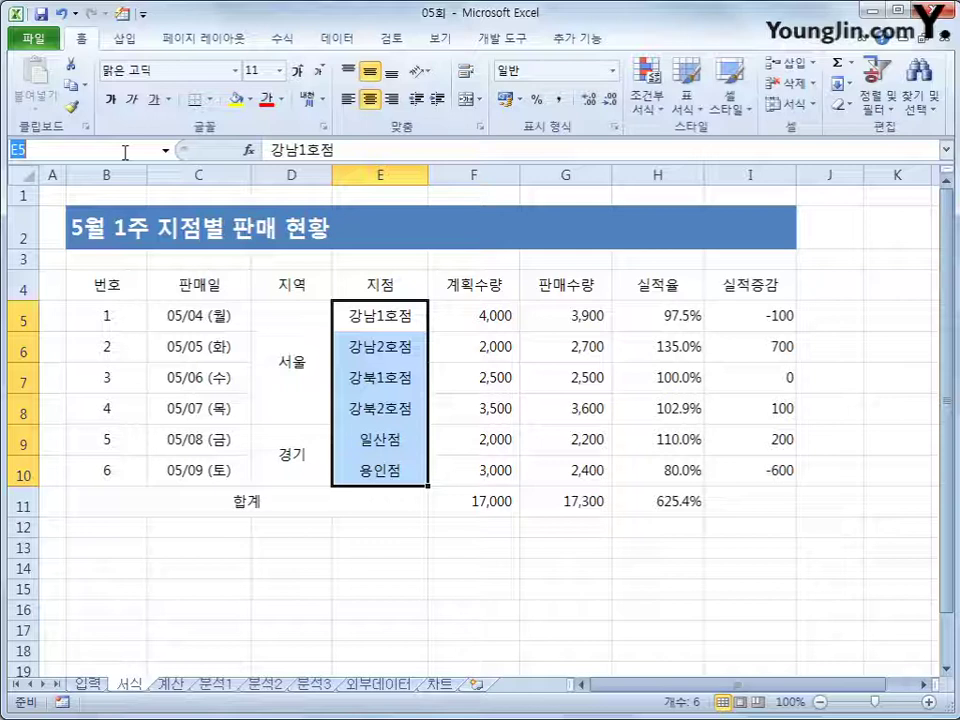
{"action": "type", "text": "ㅈ"}
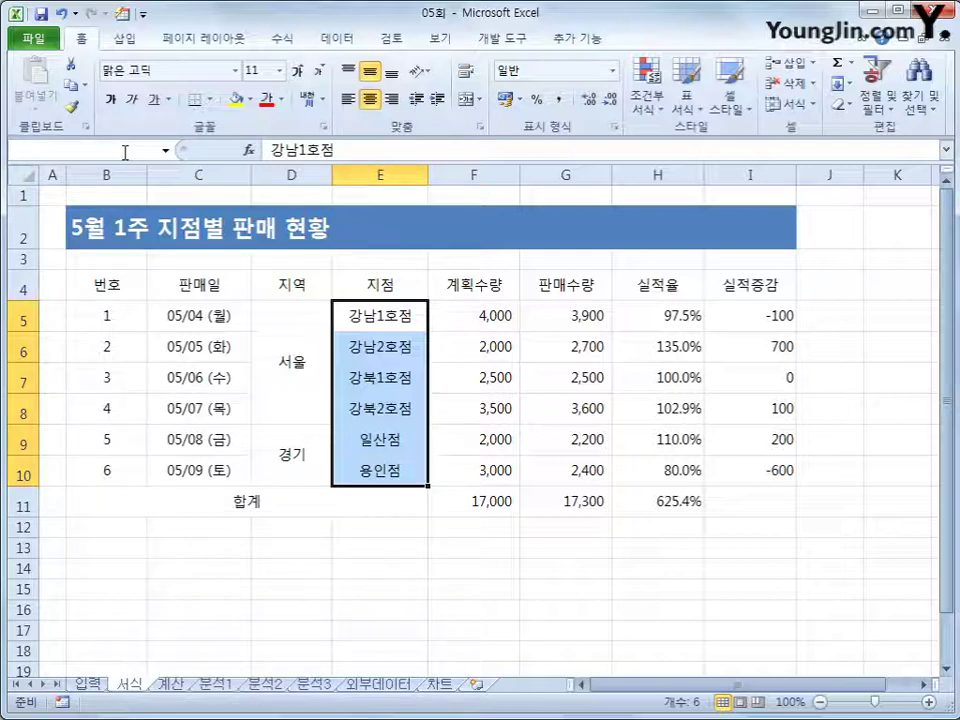
{"action": "type", "text": "지점명"}
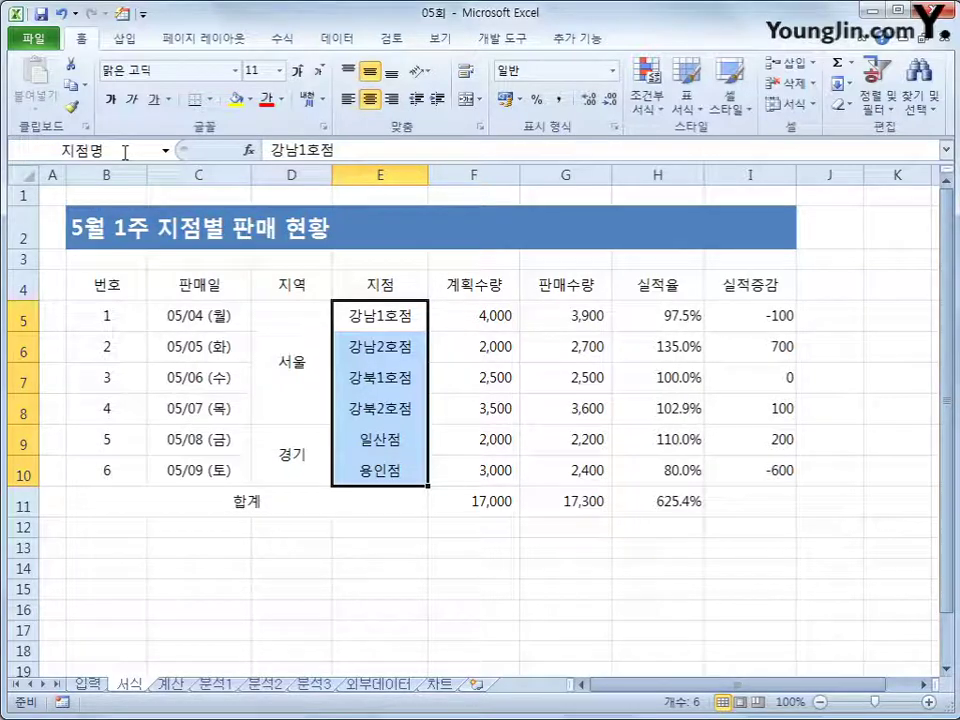
{"action": "key", "text": "Return"}
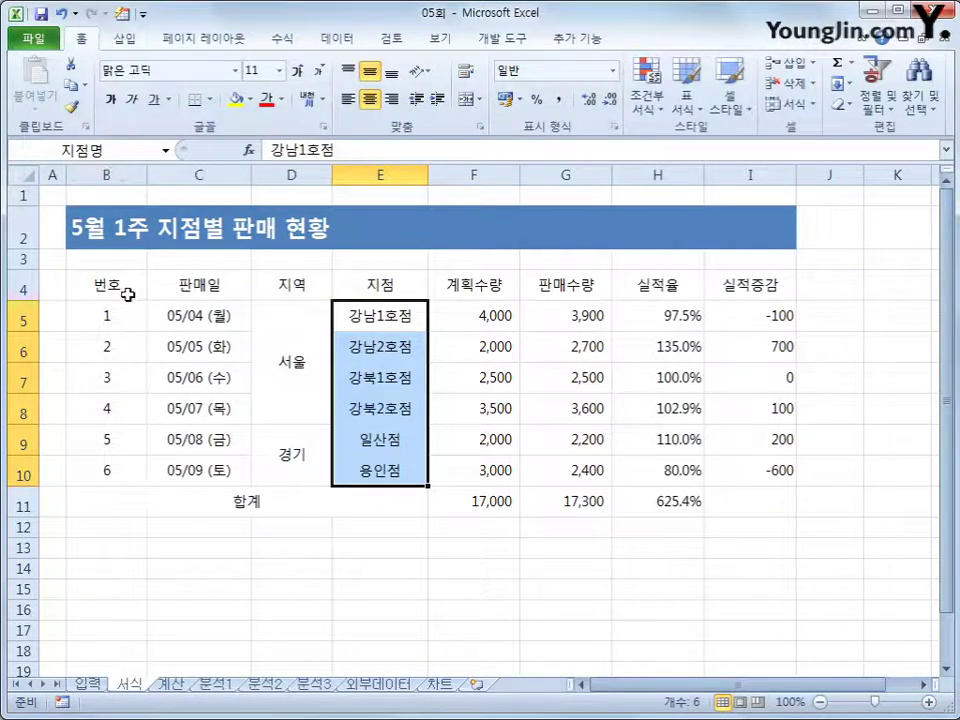
Apply all borders to the table range B4:I11.
{"action": "left_click_drag", "start_coordinate": [131, 291], "coordinate": [740, 505]}
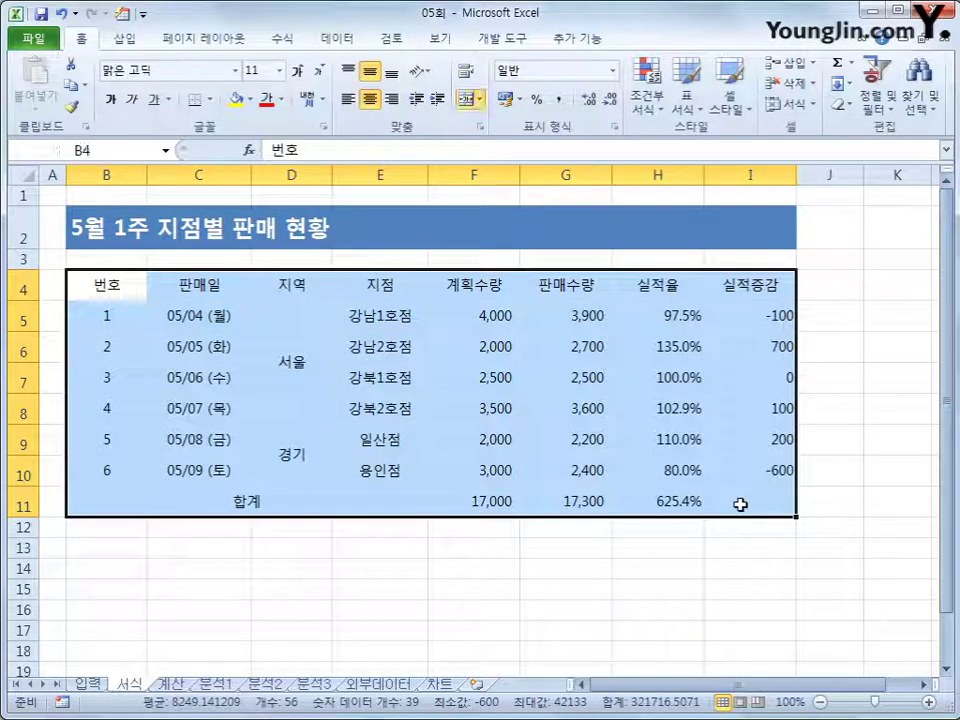
{"action": "left_click", "coordinate": [207, 99]}
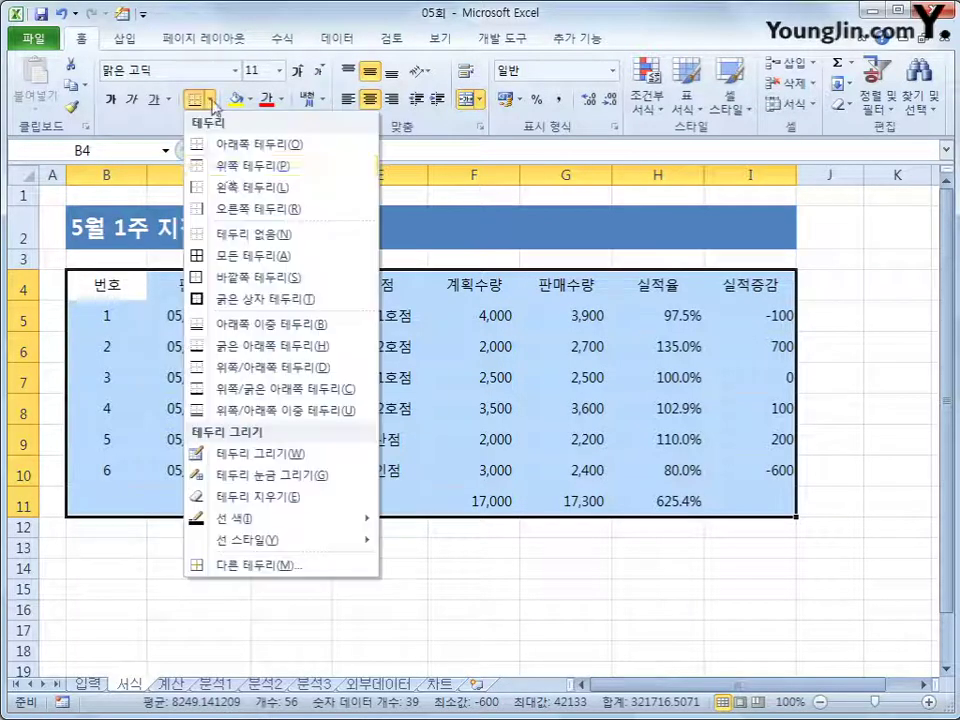
{"action": "left_click", "coordinate": [244, 255]}
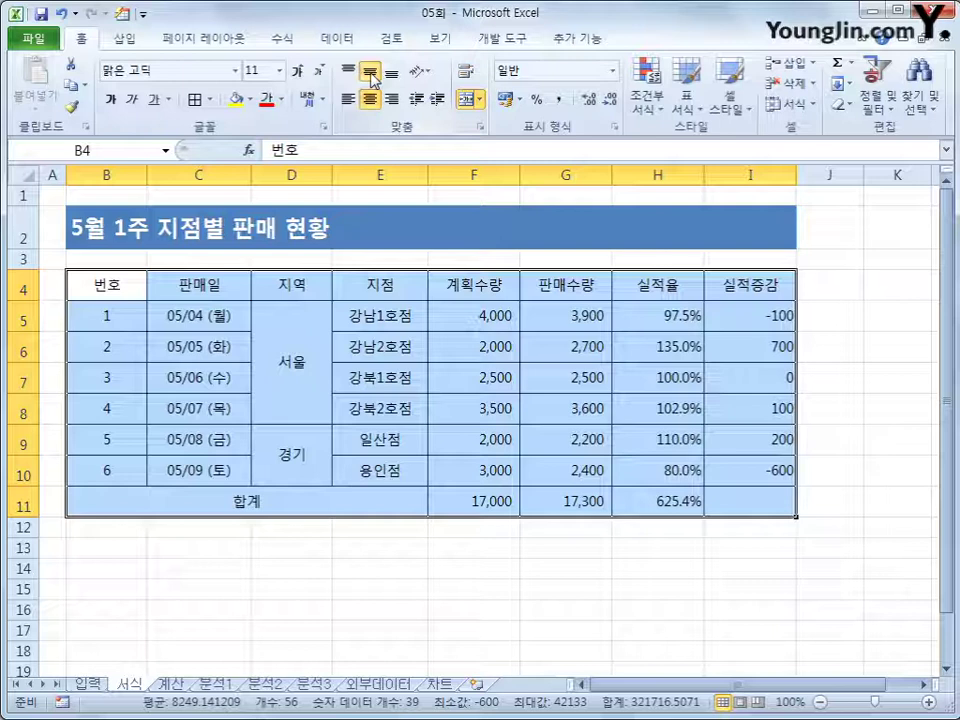
Add both diagonal borders to cell I11 so they form an X.
{"action": "left_click", "coordinate": [727, 507]}
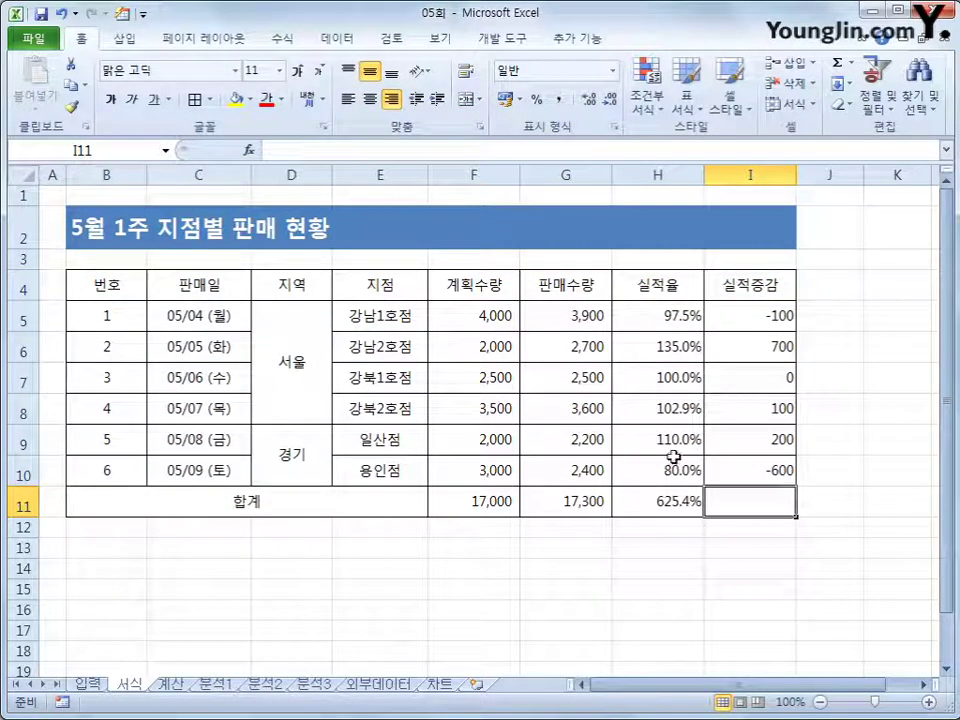
{"action": "left_click", "coordinate": [208, 100]}
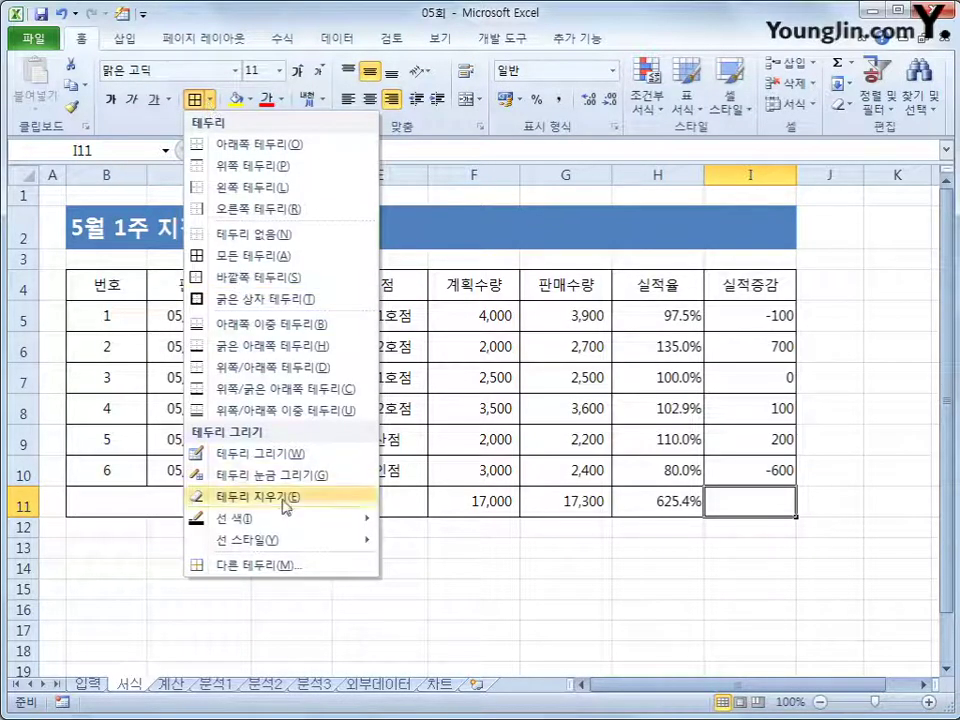
{"action": "left_click", "coordinate": [270, 566]}
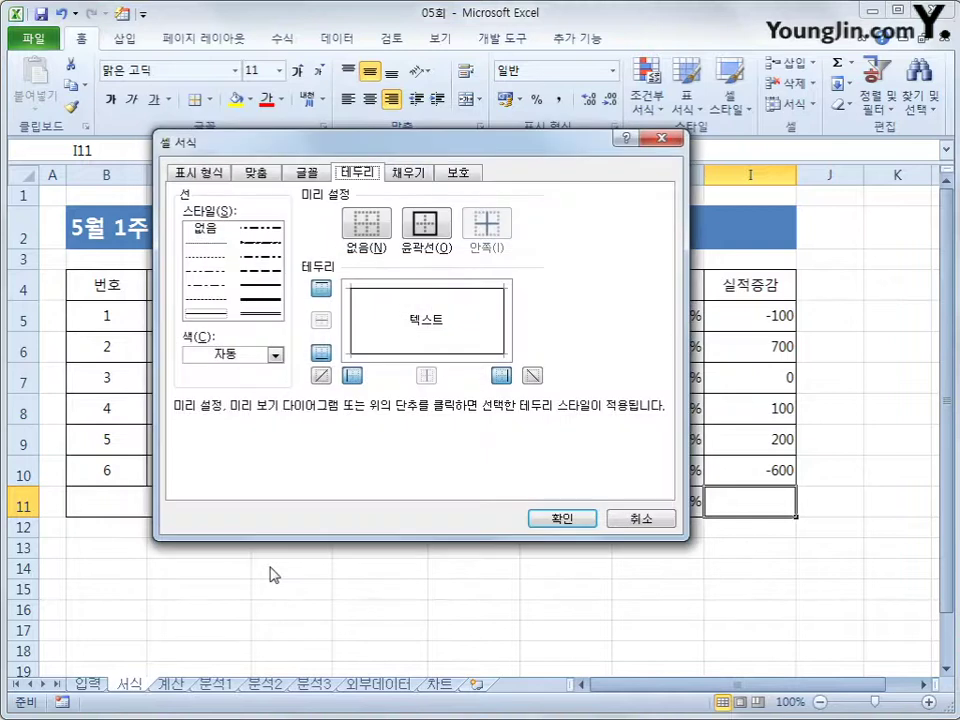
{"action": "left_click", "coordinate": [321, 375]}
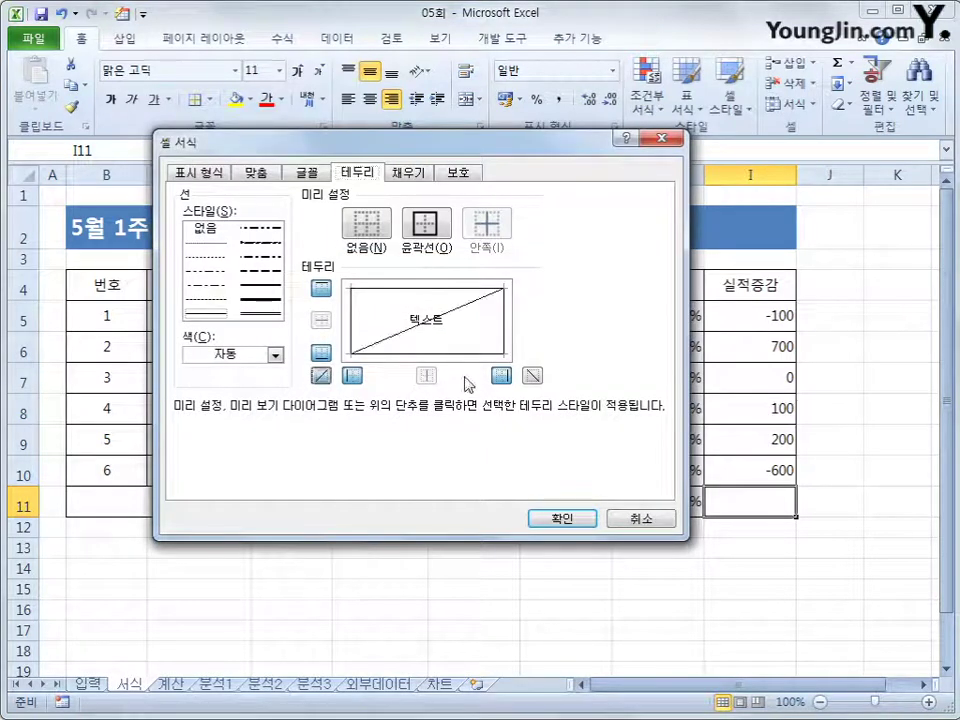
{"action": "left_click", "coordinate": [531, 376]}
{"action": "left_click", "coordinate": [556, 518]}
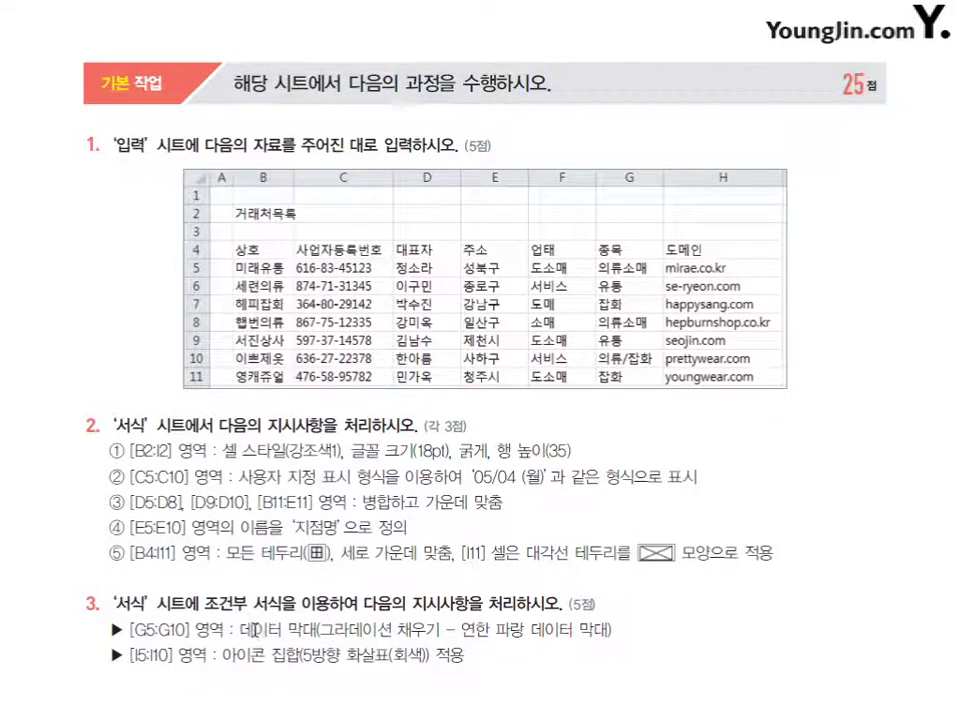
Apply the light blue gradient-fill data bars to the 판매수량 cells G5:G10, as the conditional formatting task specifies.
{"action": "left_click_drag", "start_coordinate": [240, 631], "coordinate": [611, 632]}
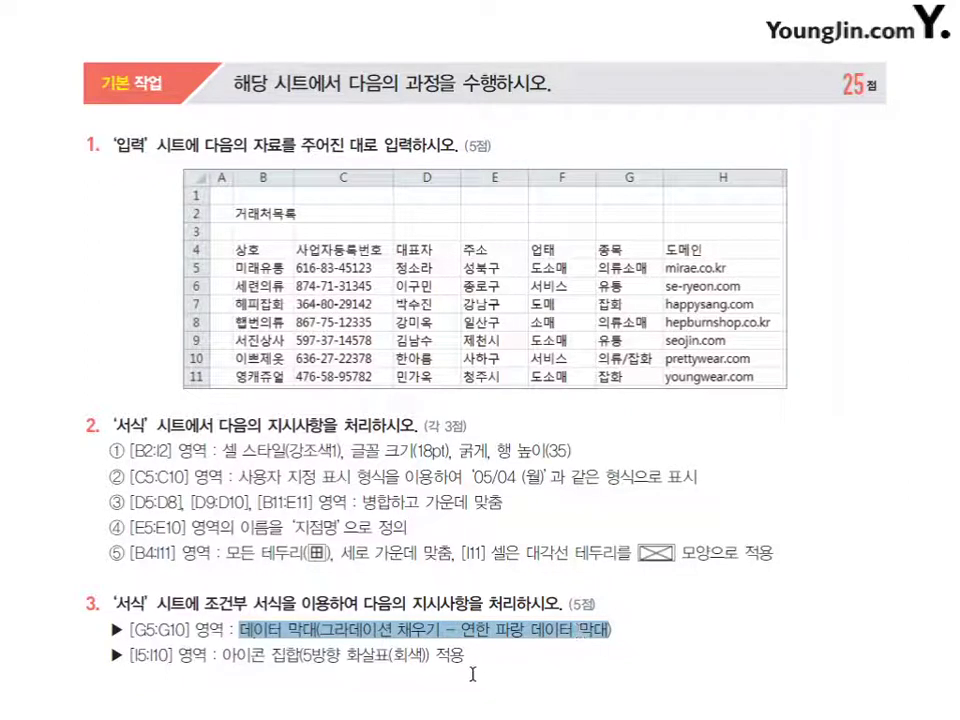
{"action": "left_click_drag", "start_coordinate": [220, 657], "coordinate": [390, 667]}
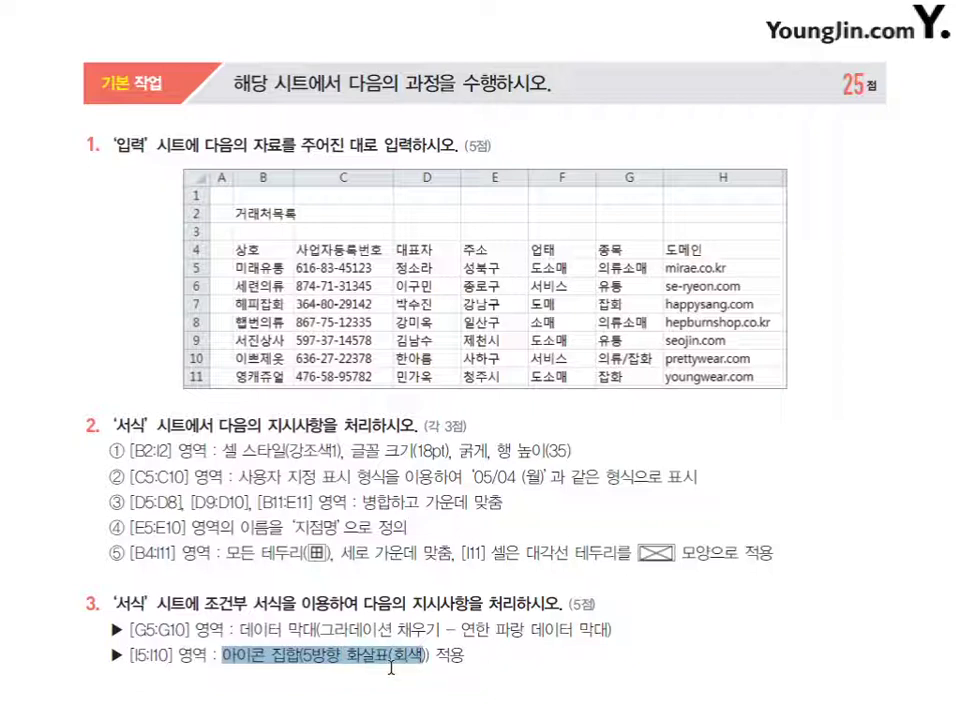
{"action": "left_click", "coordinate": [490, 676]}
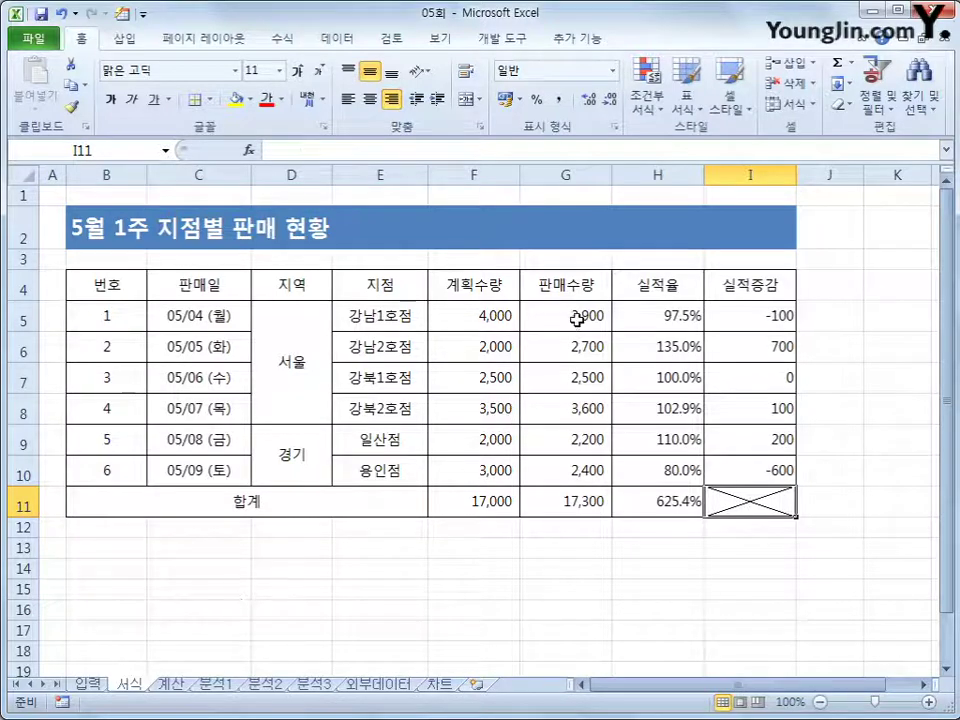
{"action": "left_click_drag", "start_coordinate": [574, 317], "coordinate": [577, 476]}
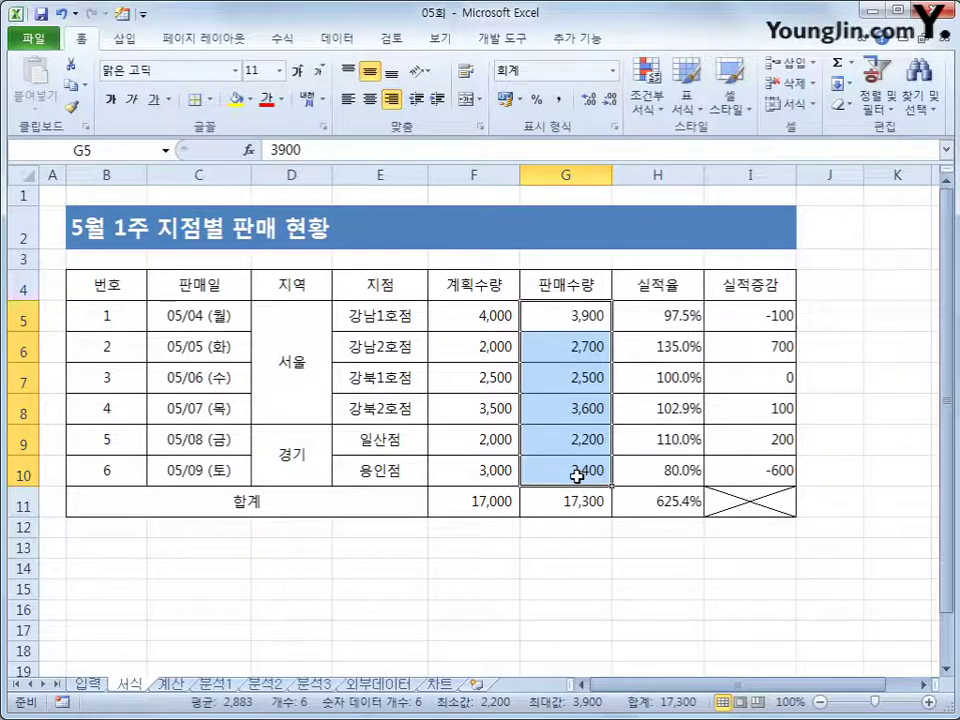
{"action": "left_click", "coordinate": [645, 92]}
{"action": "mouse_move", "coordinate": [700, 232]}
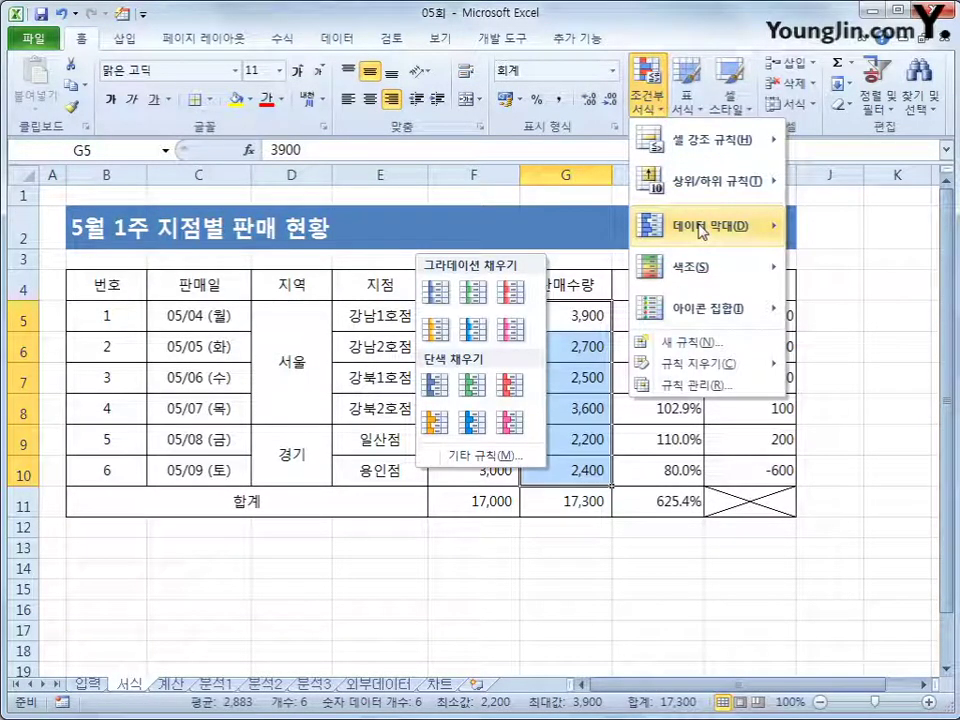
{"action": "left_click", "coordinate": [461, 320]}
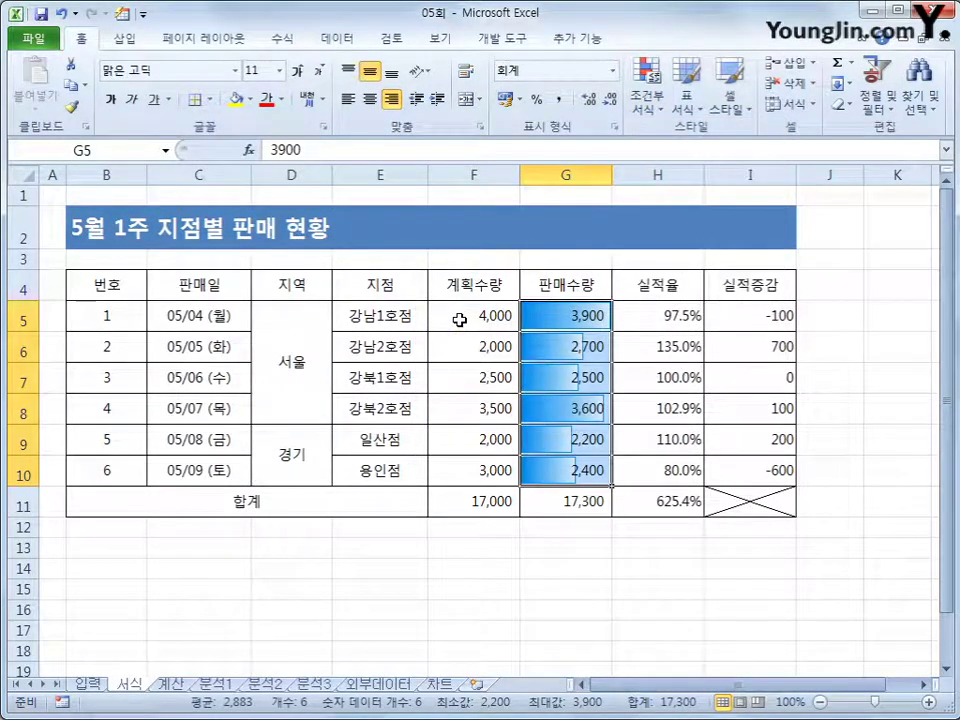
Apply the 5방향 화살표(회색) icon set to the 실적증감 cells I5:I10.
{"action": "left_click_drag", "start_coordinate": [741, 317], "coordinate": [753, 476]}
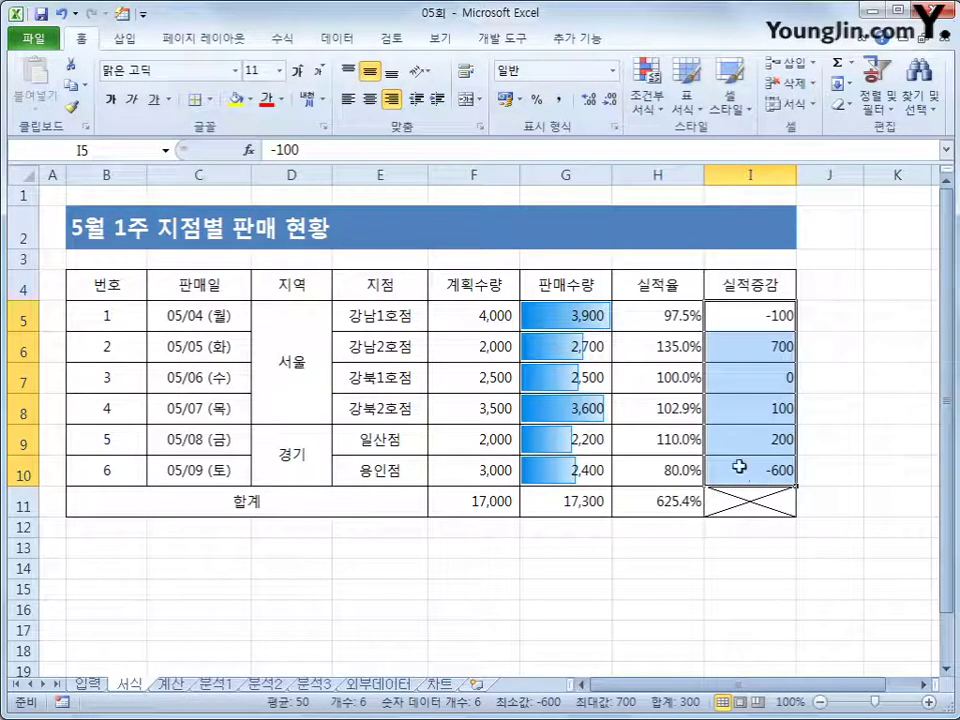
{"action": "left_click", "coordinate": [647, 90]}
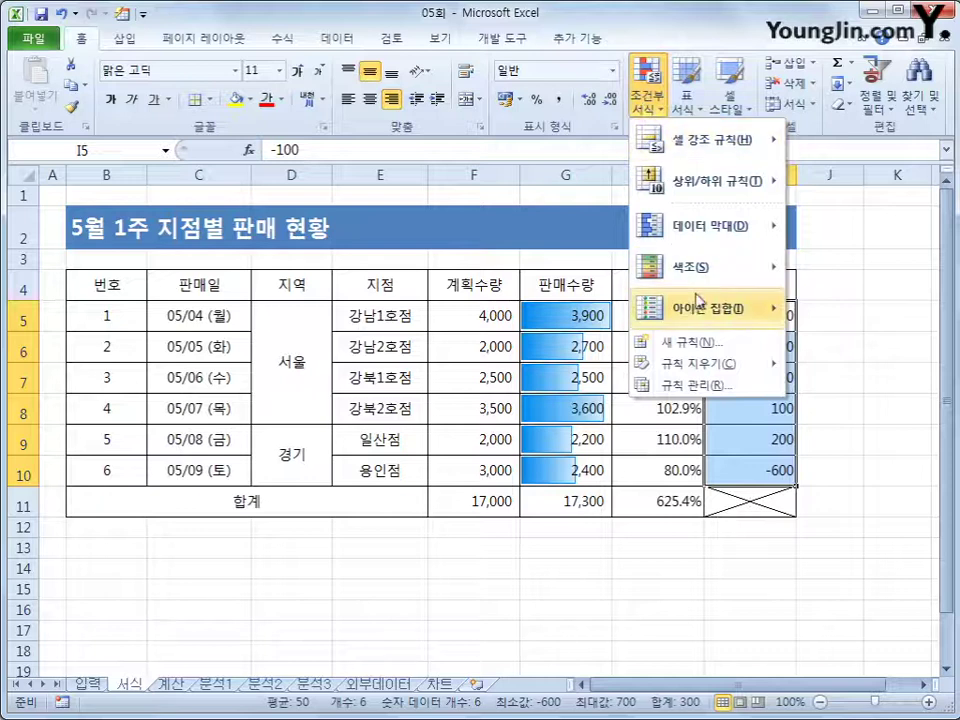
{"action": "mouse_move", "coordinate": [702, 321]}
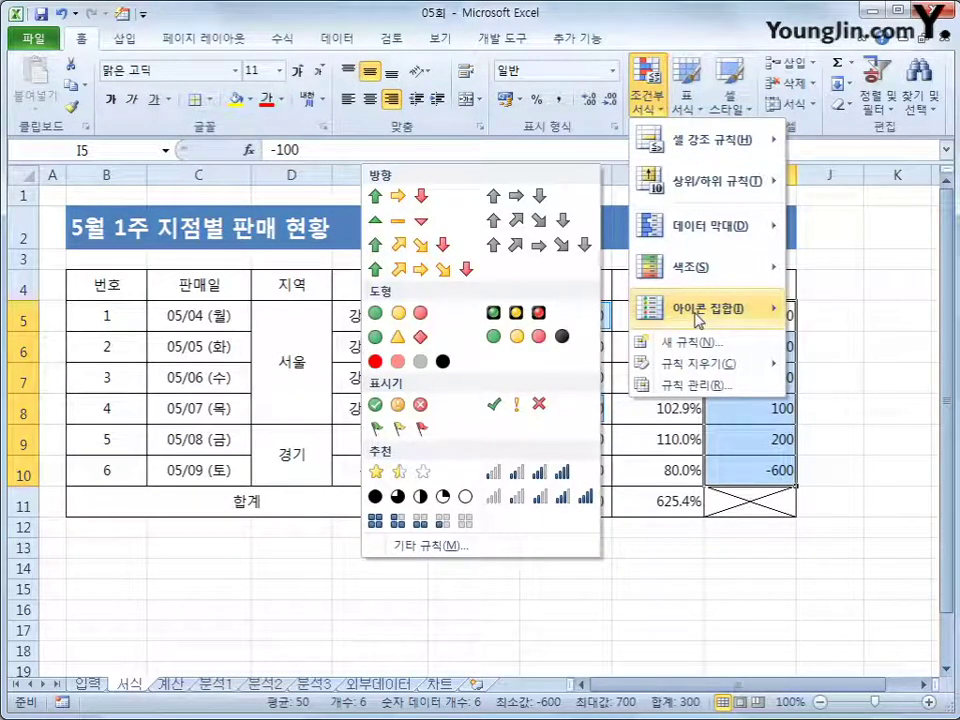
{"action": "left_click", "coordinate": [537, 250]}
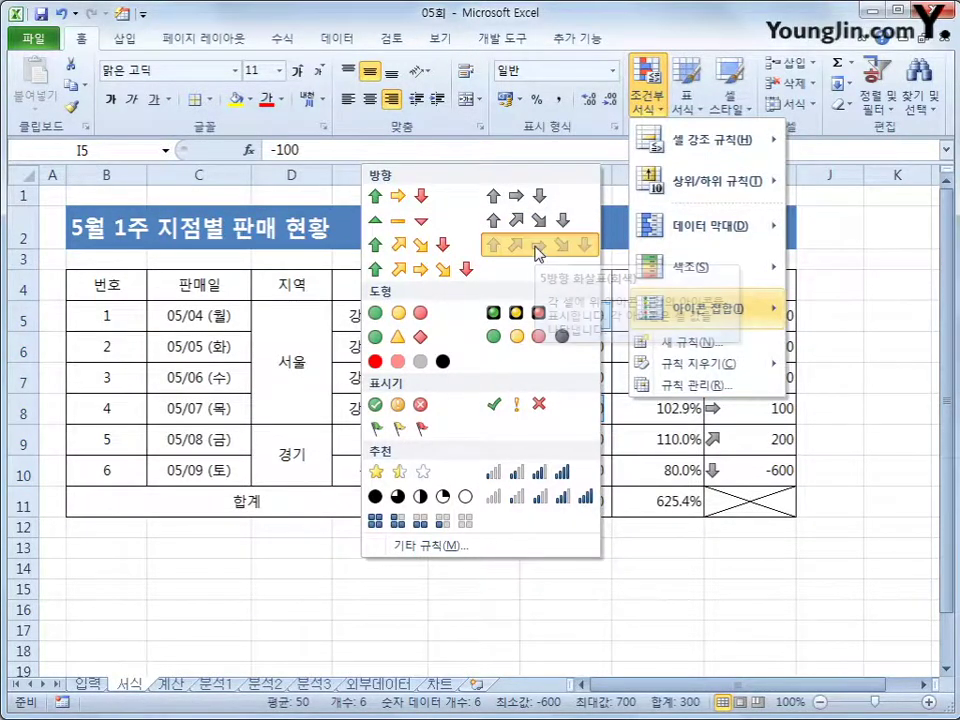
{"action": "left_click", "coordinate": [851, 473]}
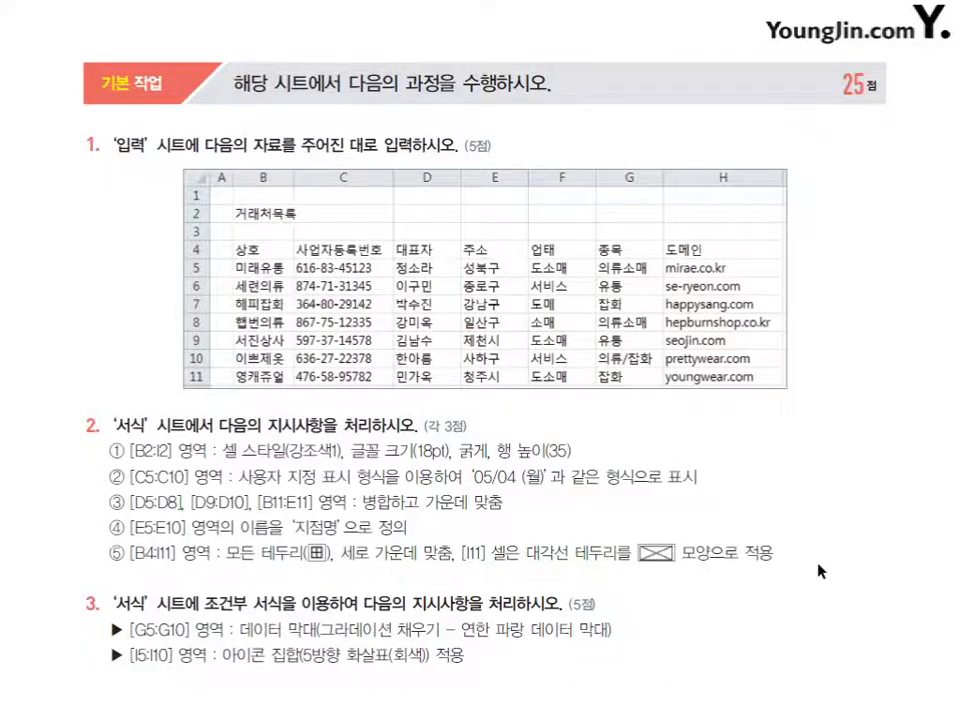
Read calculation tasks 1 to 3 in the exam document, covering the 매장, 분류 and 매출액 columns and the functions required.
{"action": "scroll", "coordinate": [815, 505], "scroll_direction": "down", "scroll_amount": 5}
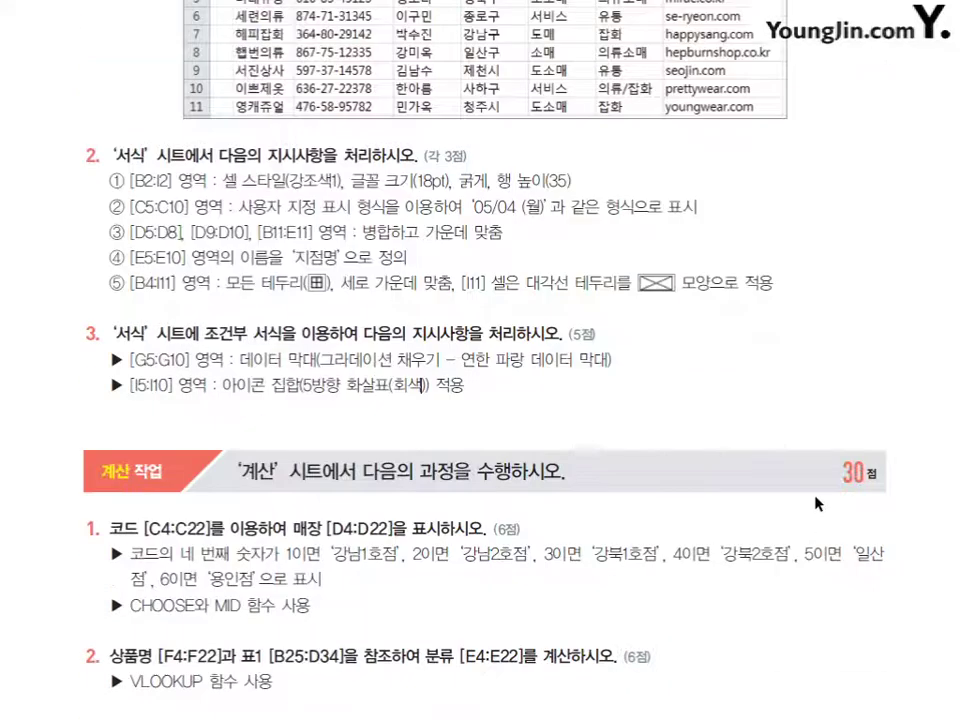
{"action": "scroll", "coordinate": [815, 501], "scroll_direction": "down", "scroll_amount": 3}
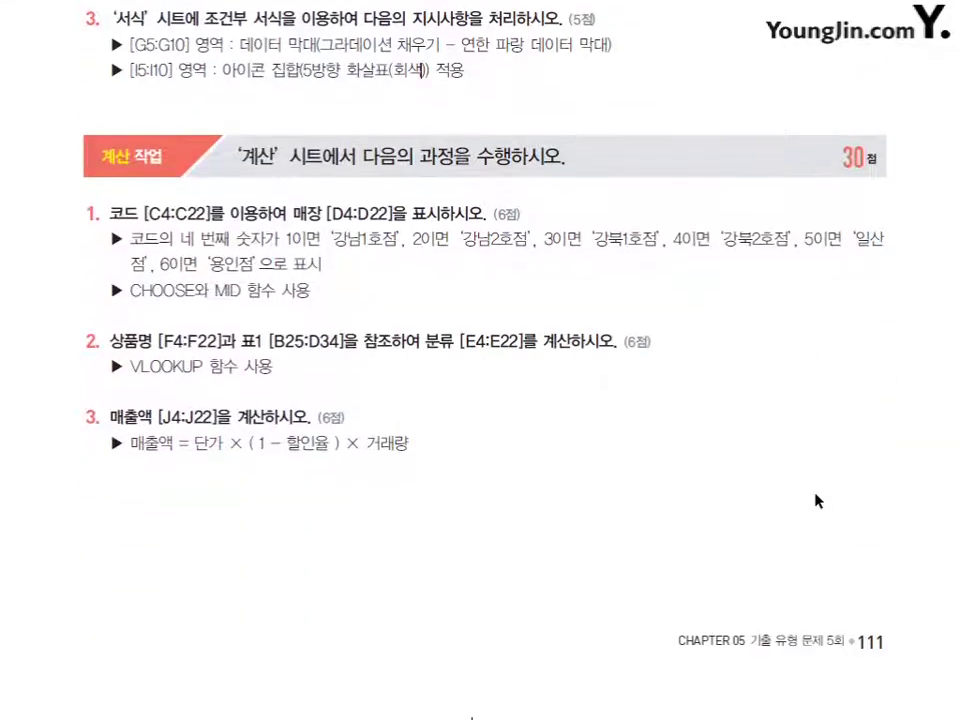
{"action": "left_click_drag", "start_coordinate": [208, 214], "coordinate": [408, 213]}
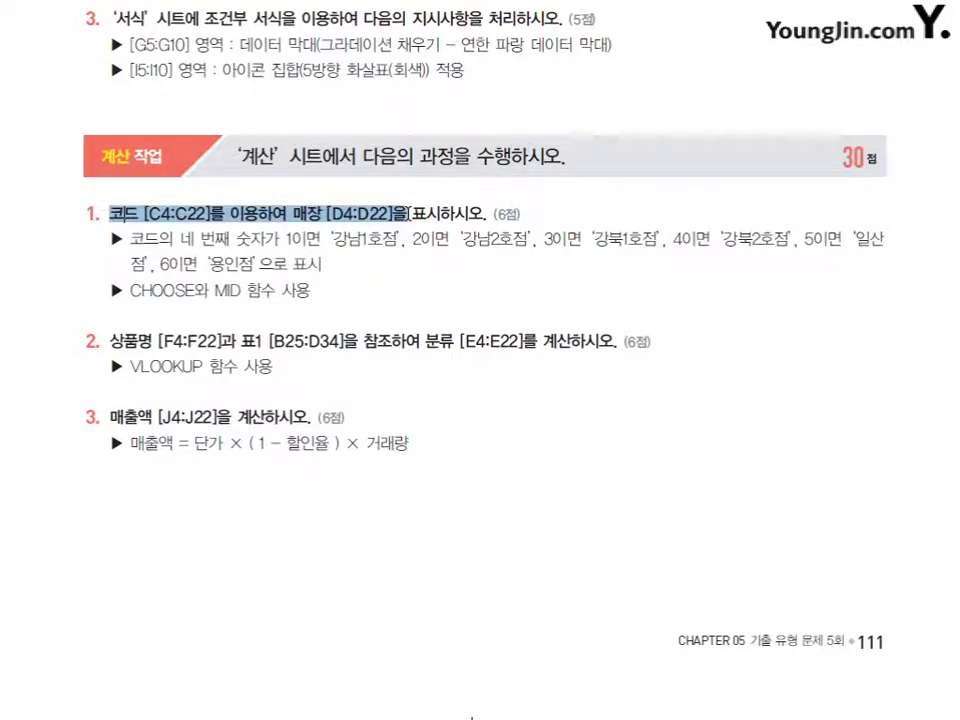
{"action": "left_click_drag", "start_coordinate": [192, 241], "coordinate": [320, 241]}
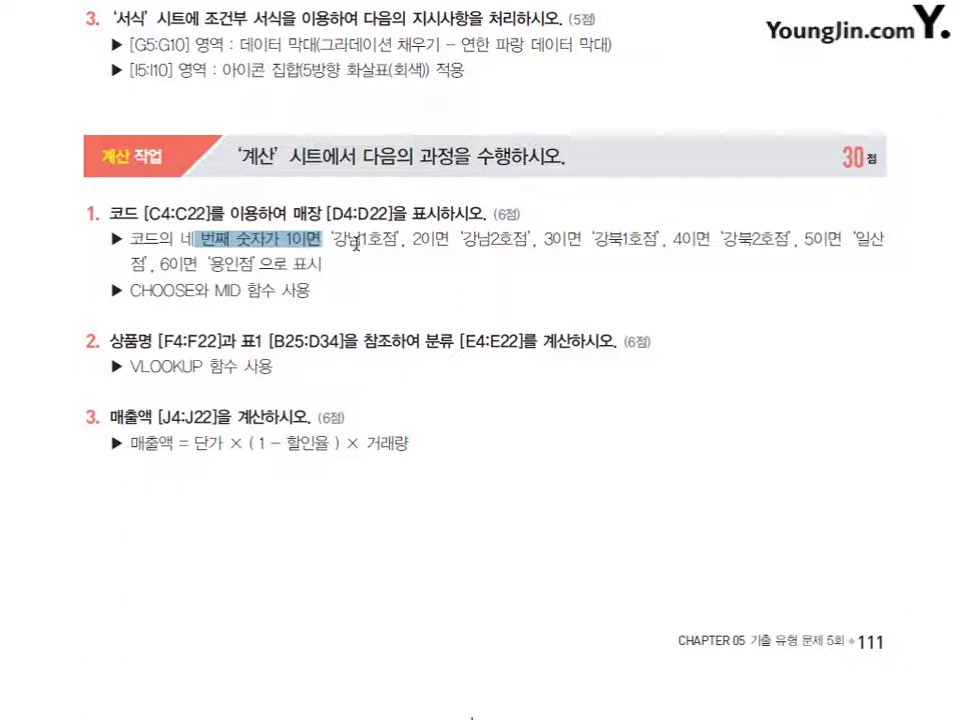
{"action": "left_click_drag", "start_coordinate": [131, 290], "coordinate": [242, 291]}
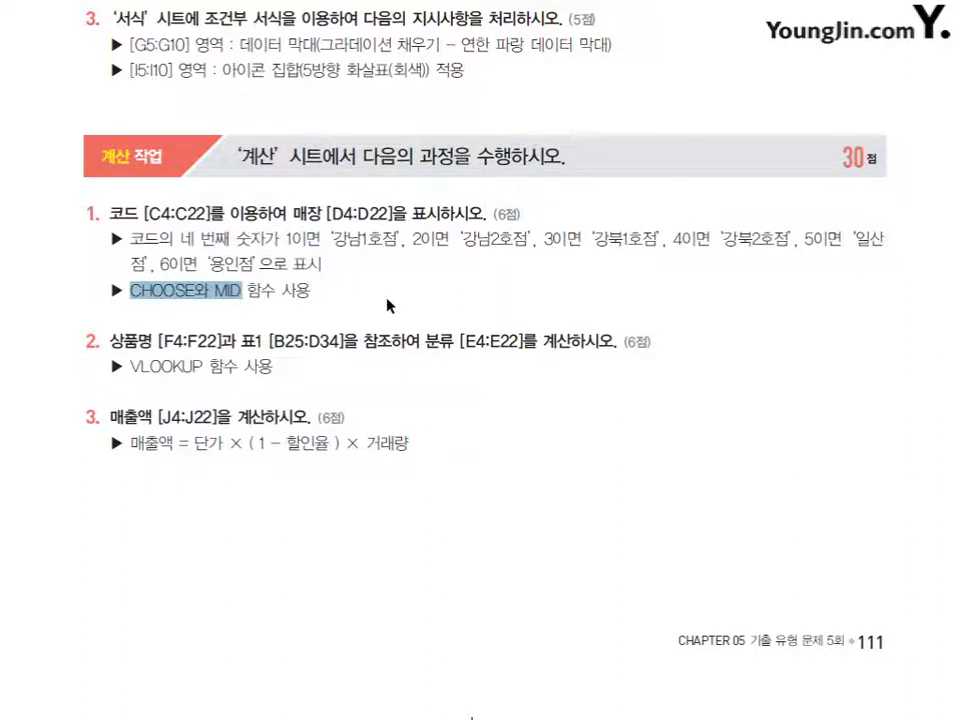
{"action": "left_click_drag", "start_coordinate": [113, 343], "coordinate": [442, 347]}
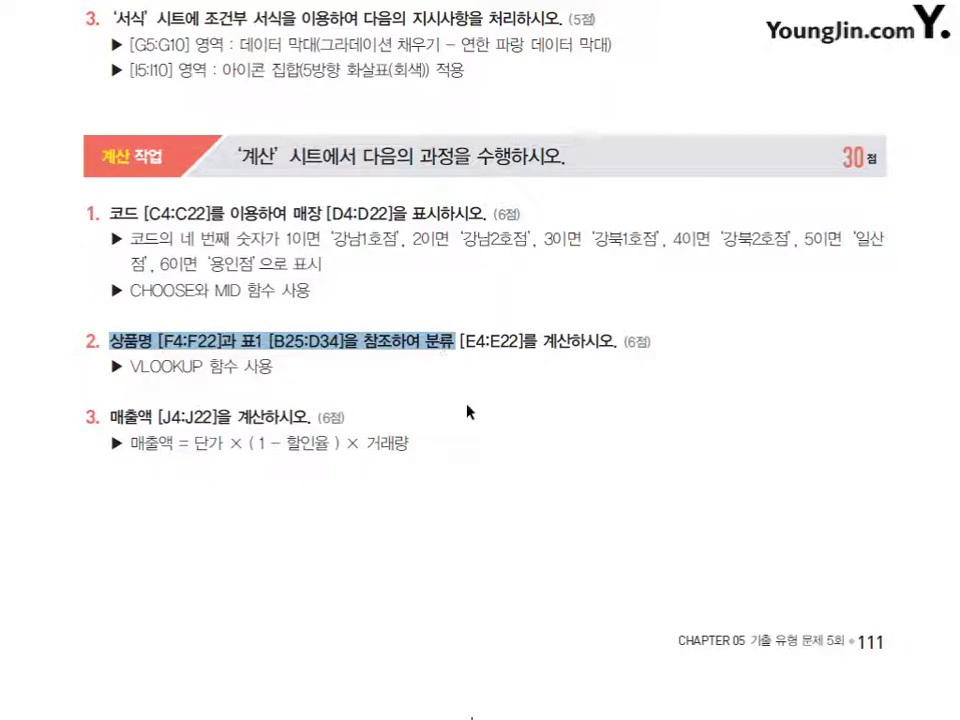
{"action": "left_click_drag", "start_coordinate": [143, 381], "coordinate": [203, 372]}
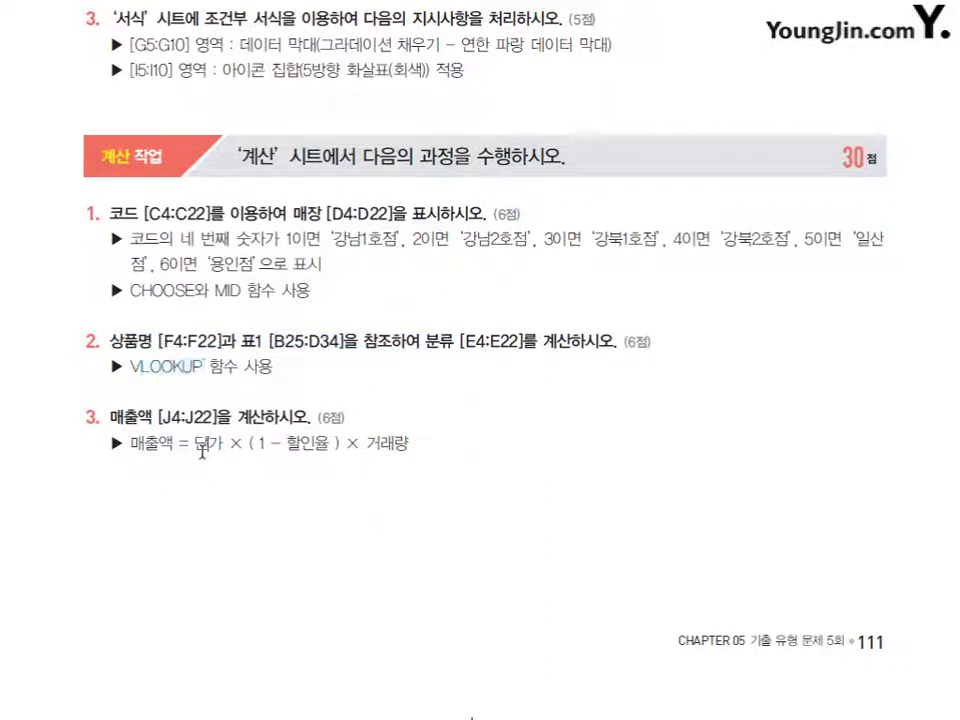
{"action": "left_click_drag", "start_coordinate": [195, 444], "coordinate": [376, 452]}
Read calculation tasks 4 and 5 in the exam document, covering the 비고 column and the average quantity in K24.
{"action": "scroll", "coordinate": [498, 491], "scroll_direction": "down", "scroll_amount": 10}
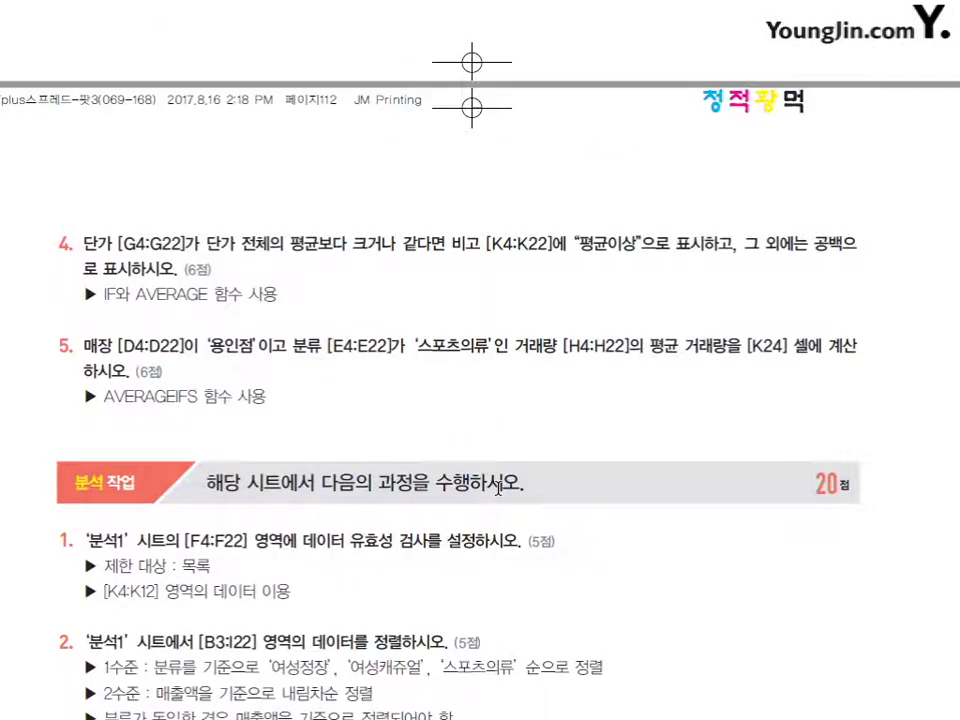
{"action": "left_click_drag", "start_coordinate": [82, 243], "coordinate": [425, 243]}
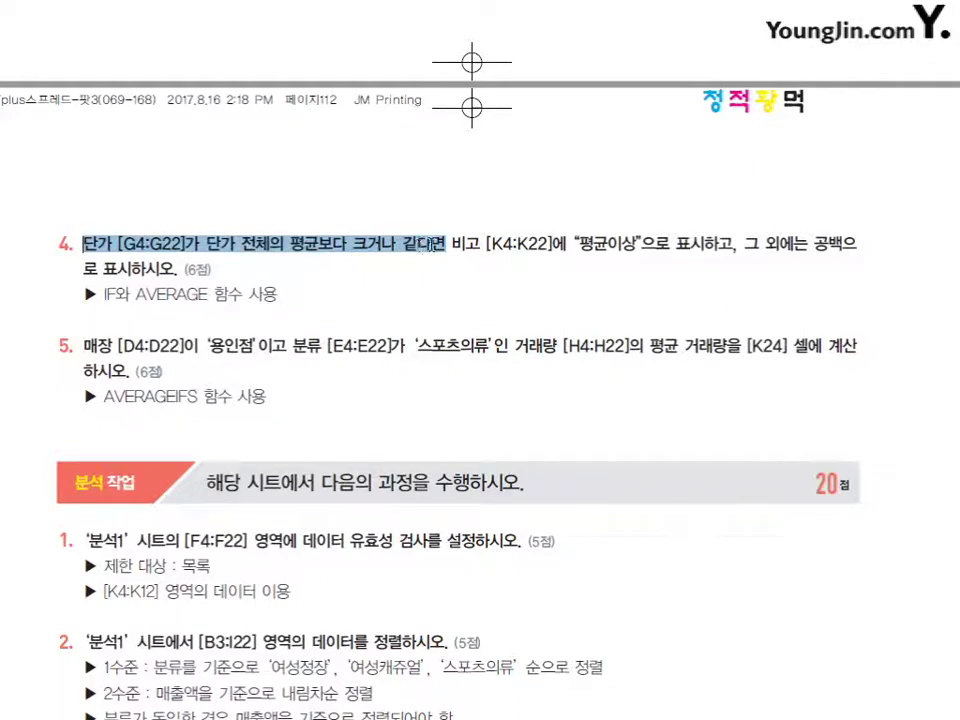
{"action": "left_click_drag", "start_coordinate": [578, 243], "coordinate": [637, 243]}
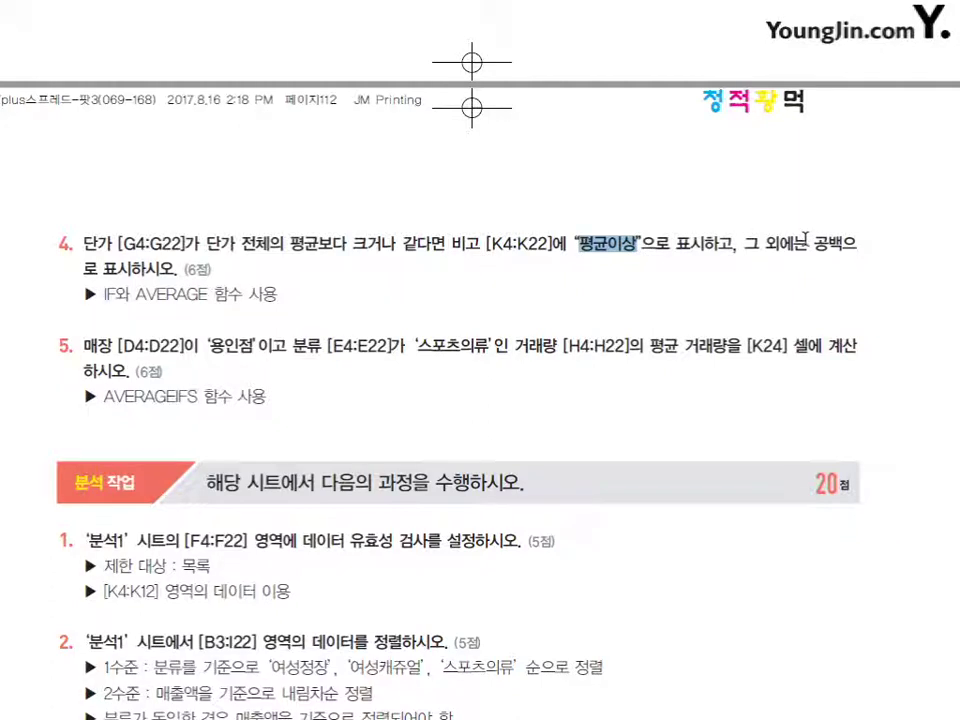
{"action": "left_click_drag", "start_coordinate": [105, 294], "coordinate": [209, 294]}
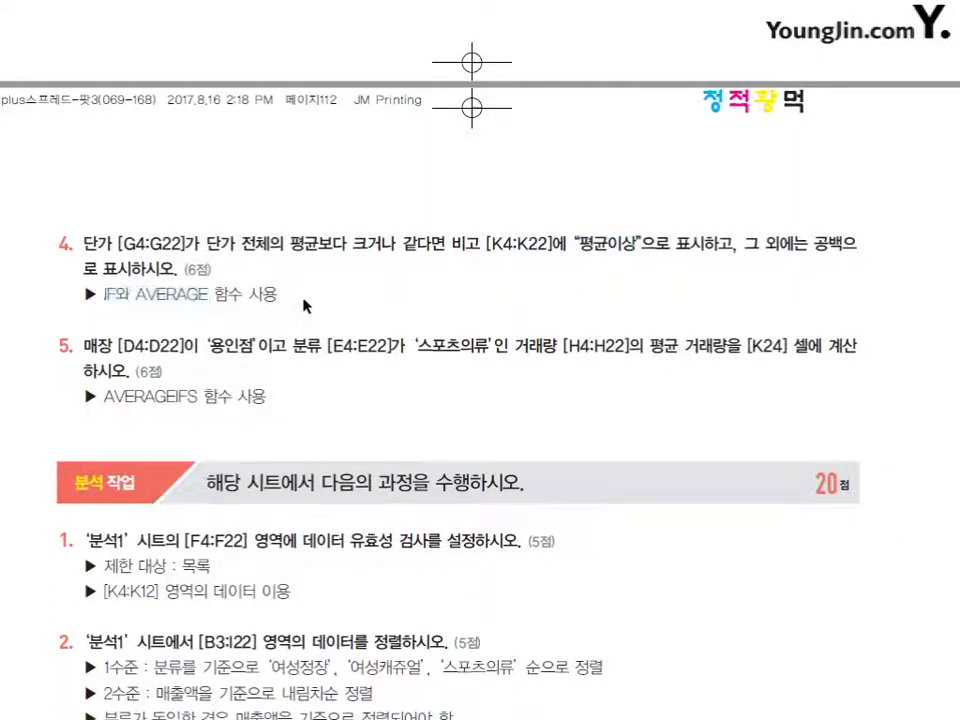
{"action": "left_click", "coordinate": [92, 371]}
{"action": "left_click_drag", "start_coordinate": [86, 352], "coordinate": [446, 350]}
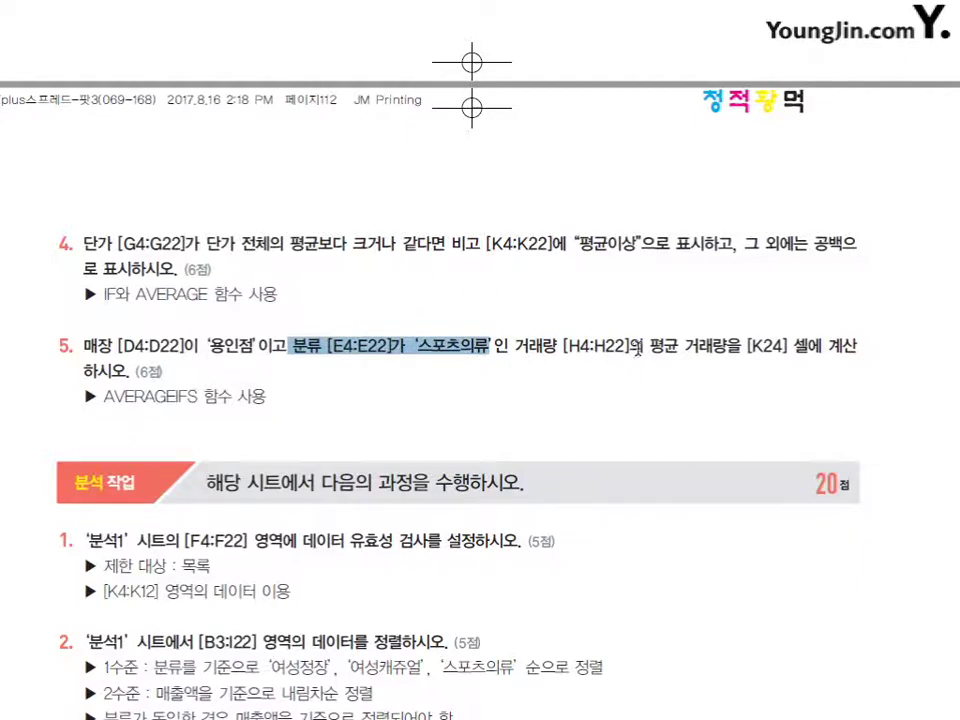
{"action": "left_click_drag", "start_coordinate": [645, 350], "coordinate": [742, 350]}
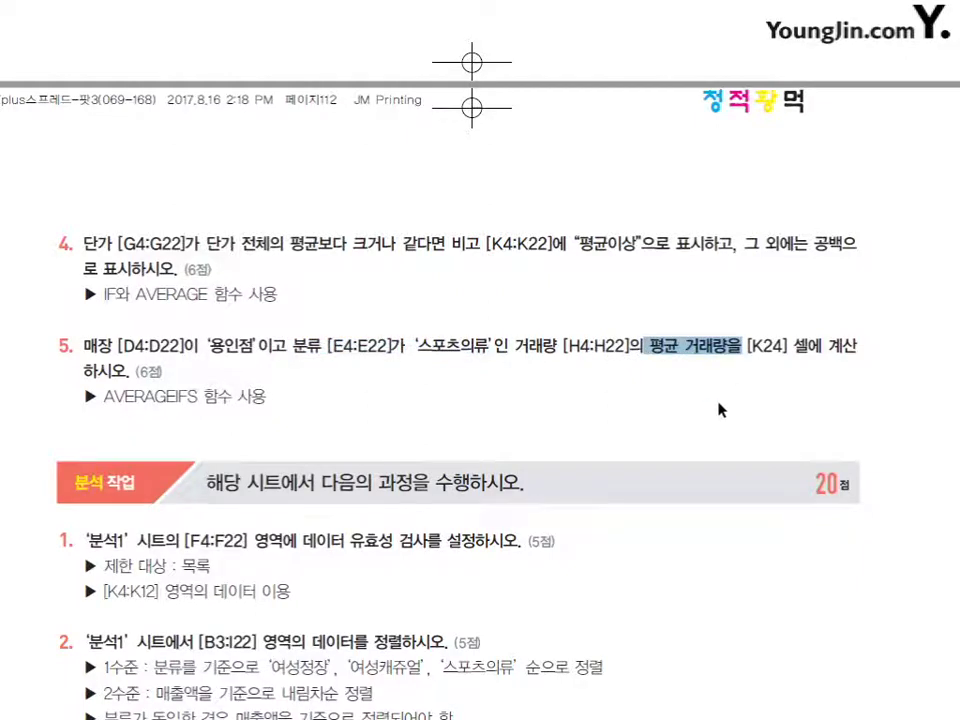
{"action": "left_click_drag", "start_coordinate": [100, 396], "coordinate": [204, 397]}
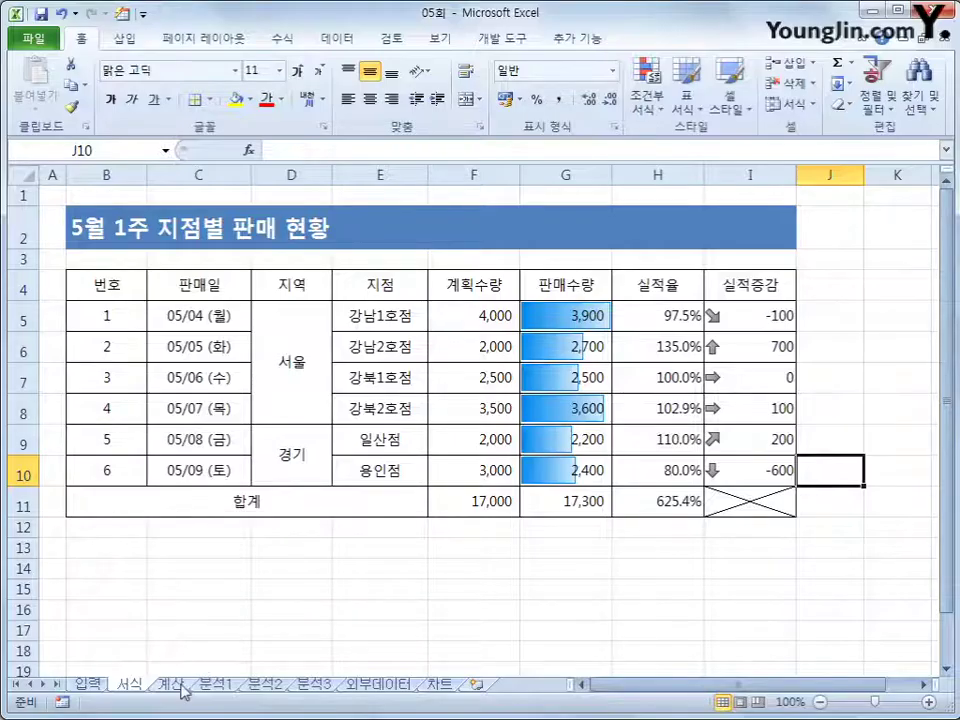
Insert the CHOOSE function in cell D4 of the 계산 sheet, moving its arguments dialog clear of the 코드 column.
{"action": "left_click", "coordinate": [168, 684]}
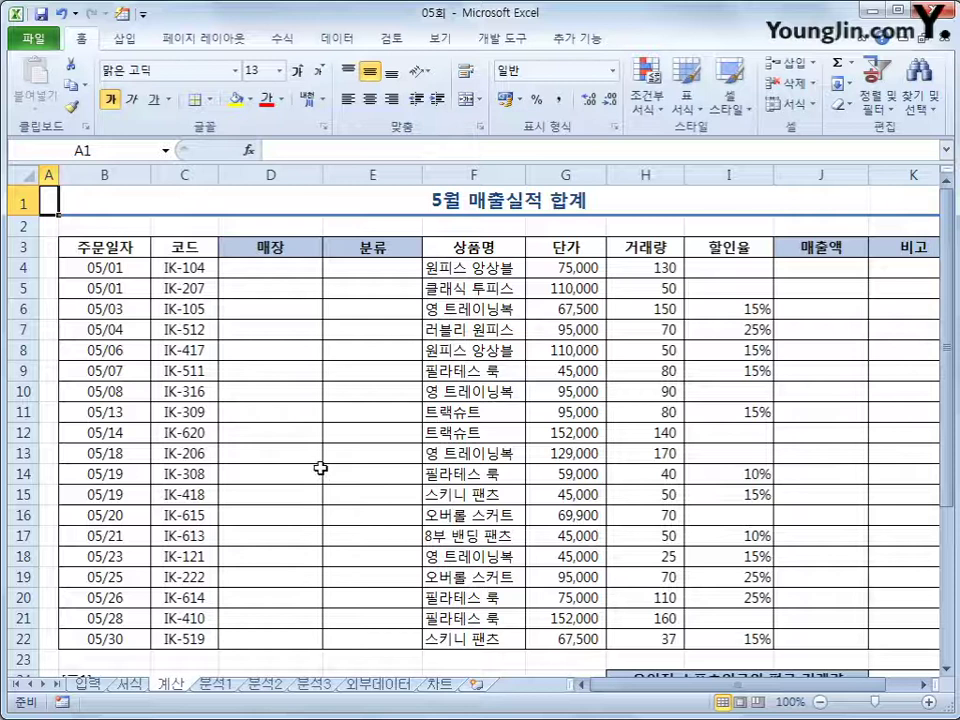
{"action": "left_click", "coordinate": [259, 272]}
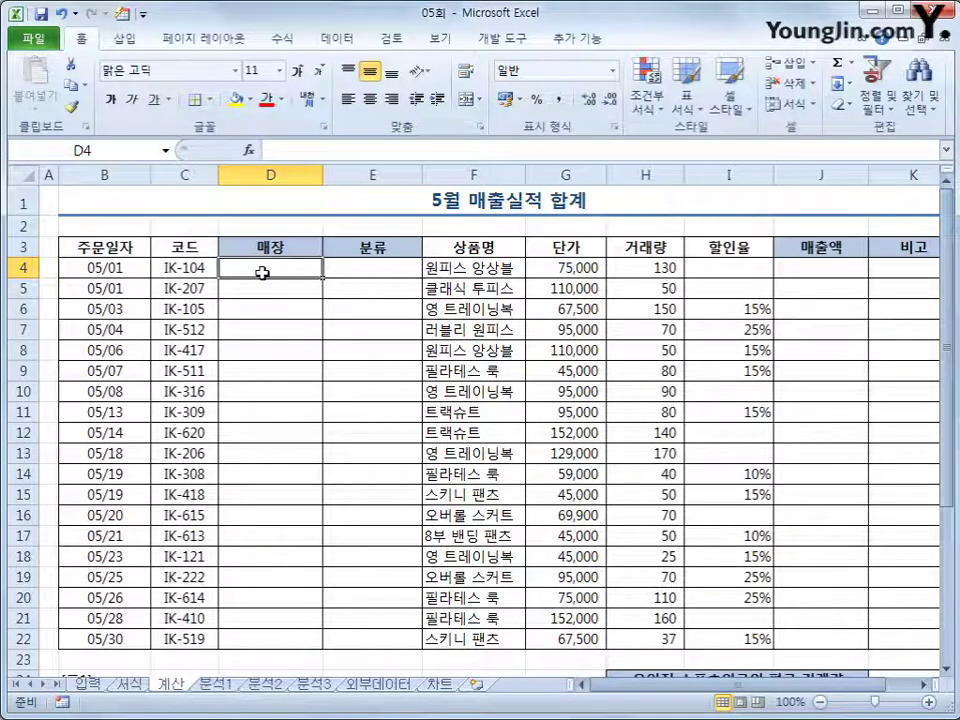
{"action": "left_click", "coordinate": [298, 40]}
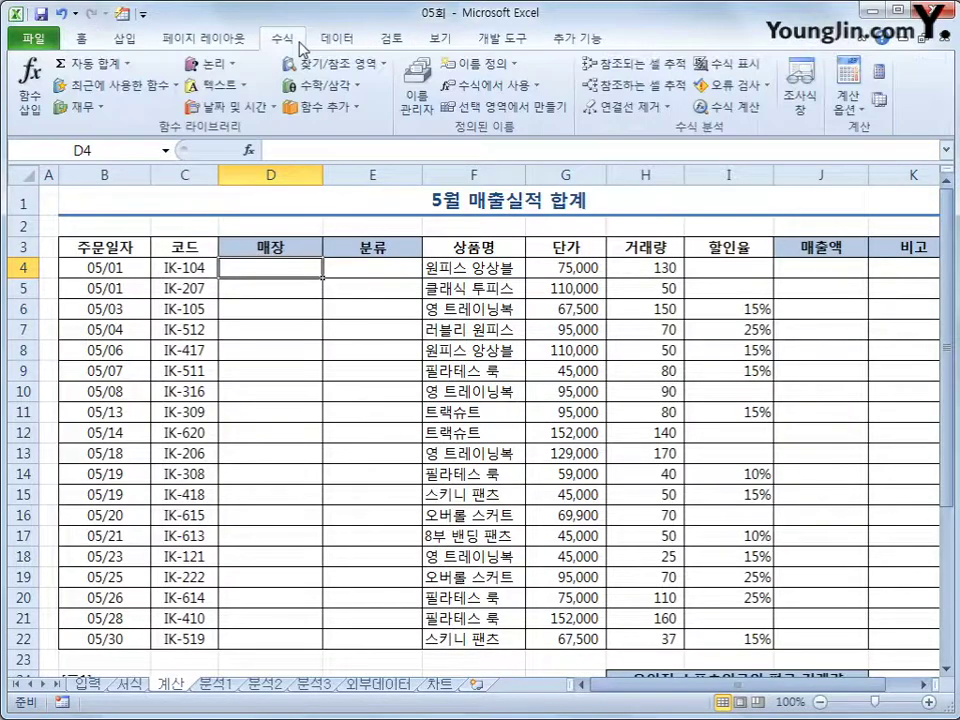
{"action": "left_click", "coordinate": [335, 70]}
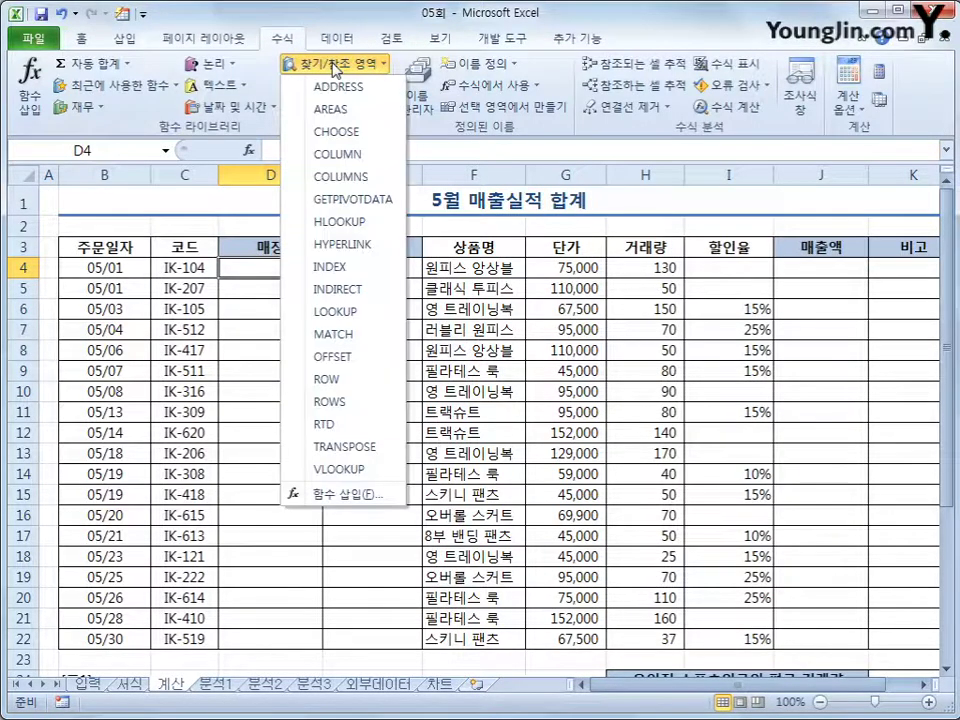
{"action": "left_click", "coordinate": [362, 130]}
{"action": "left_click_drag", "start_coordinate": [352, 215], "coordinate": [510, 240]}
Set the CHOOSE function's Index_num argument to mid(C4,4,1).
{"action": "type", "text": "ㅡㅑㅇ"}
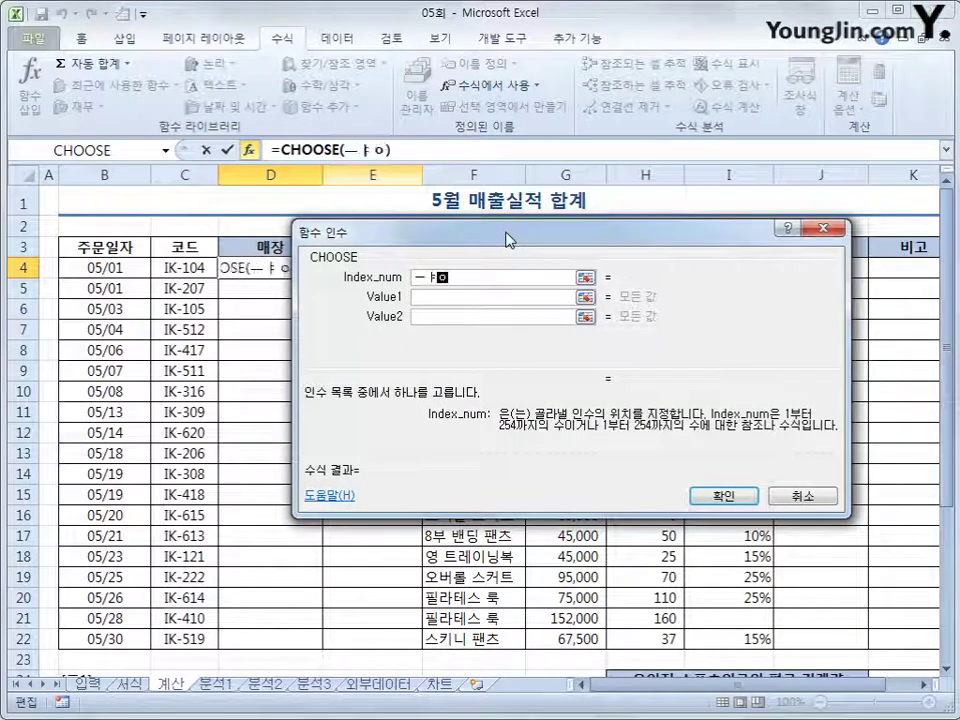
{"action": "key", "text": "BackSpace"}
{"action": "key", "text": "BackSpace"}
{"action": "key", "text": "BackSpace"}
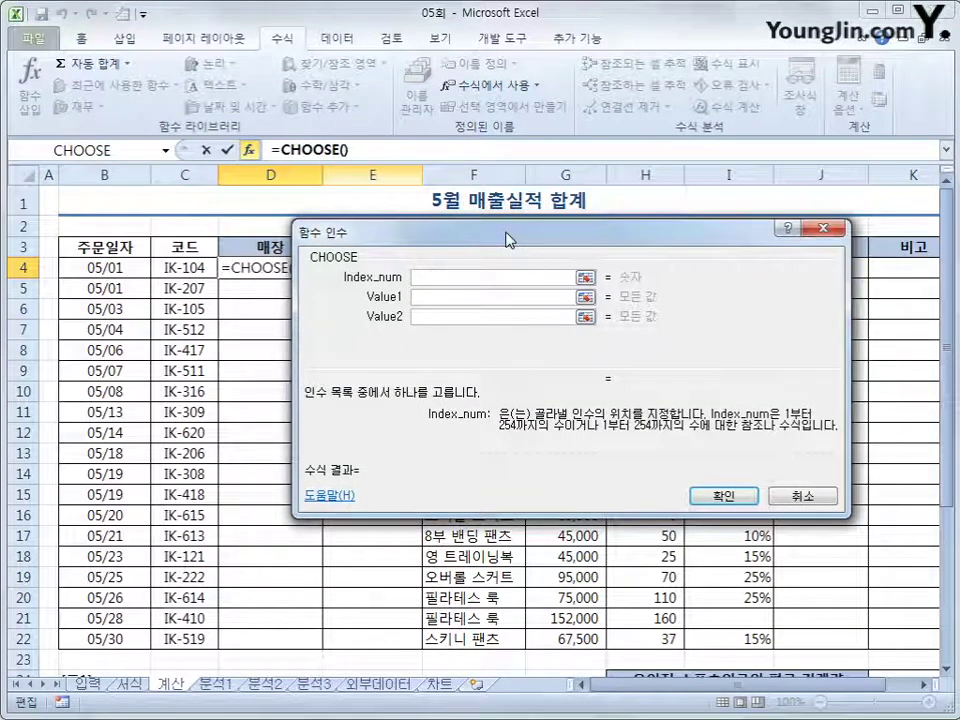
{"action": "type", "text": "mid("}
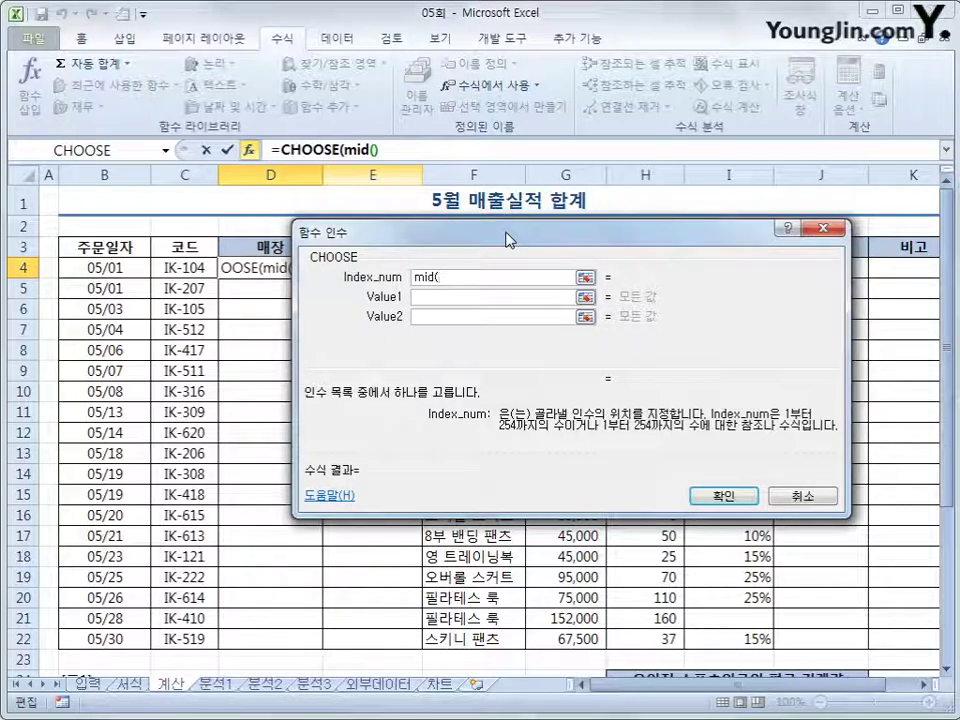
{"action": "left_click", "coordinate": [193, 270]}
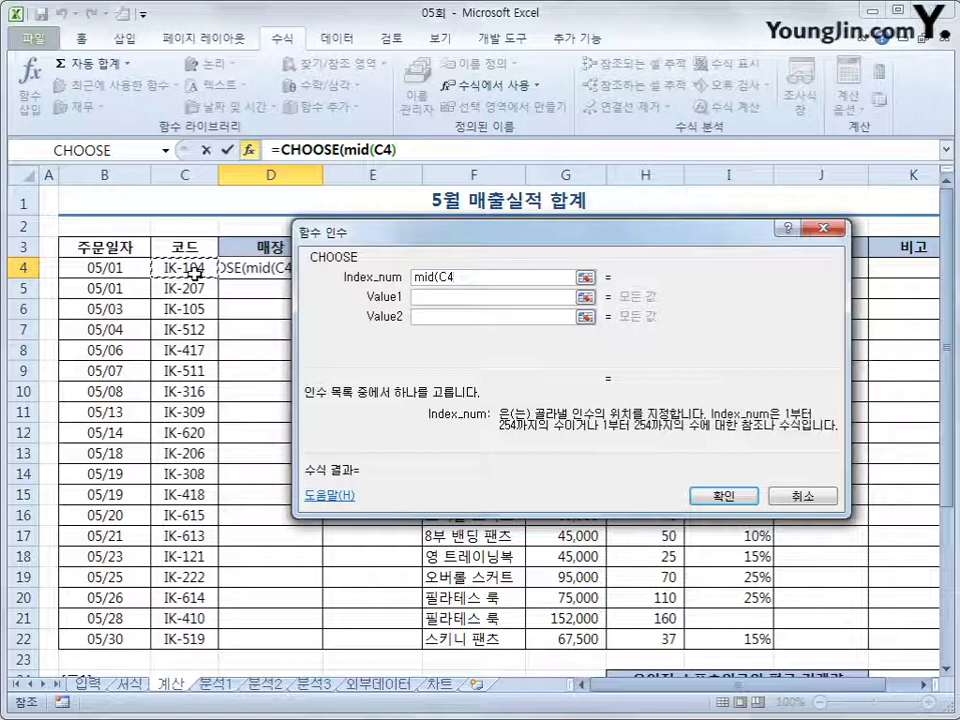
{"action": "type", "text": ",4,"}
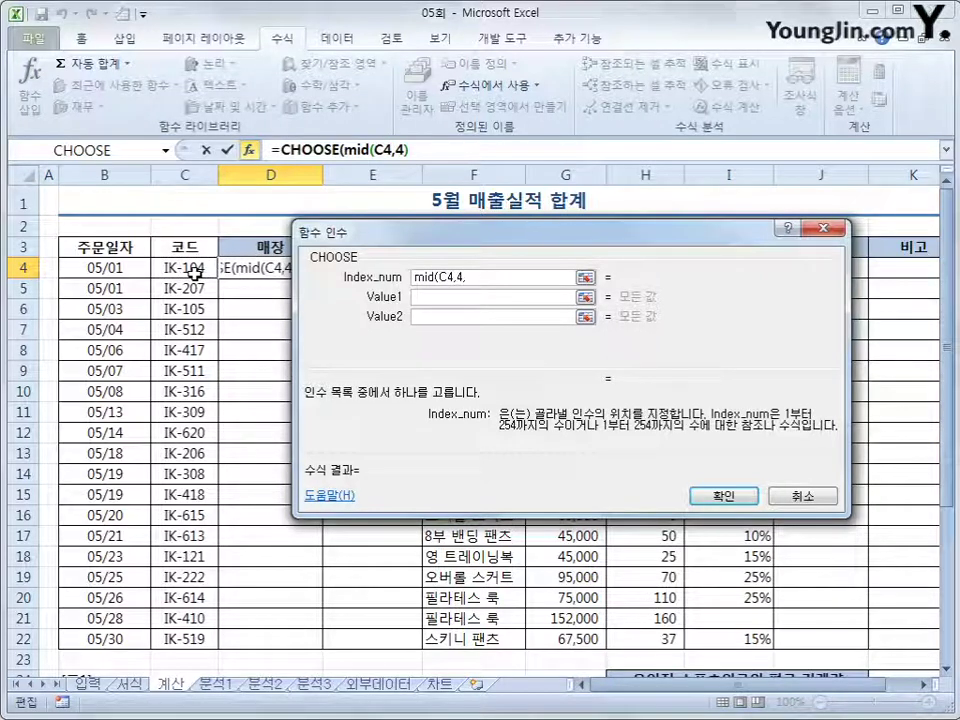
{"action": "type", "text": "1))"}
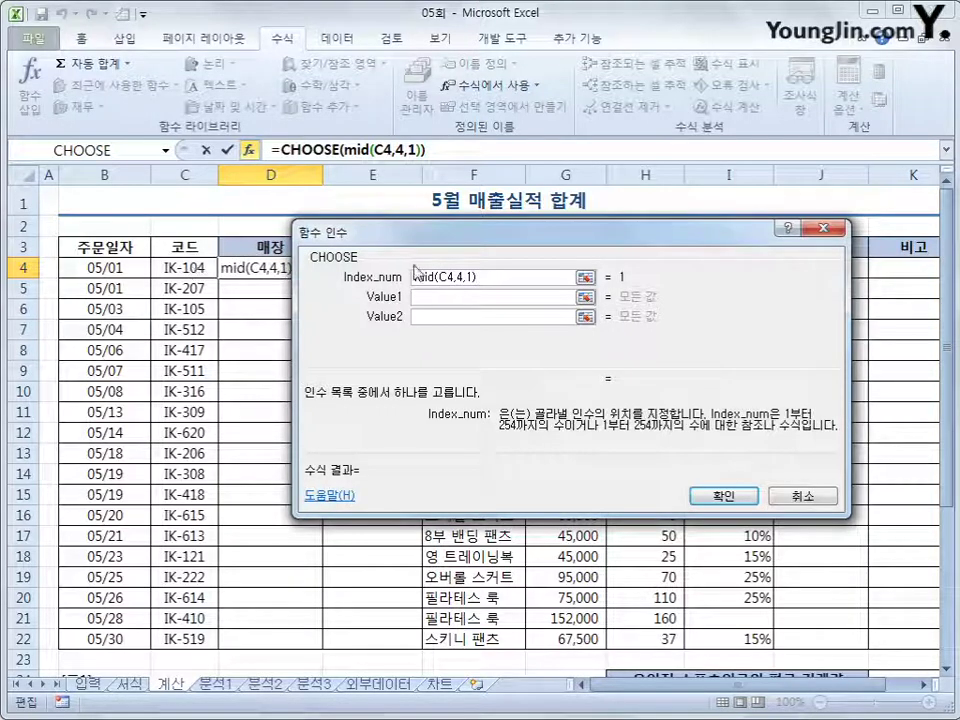
Set the CHOOSE function's Value1 argument to 강남1호점 and its Value2 argument to 강남2호점.
{"action": "left_click", "coordinate": [447, 295]}
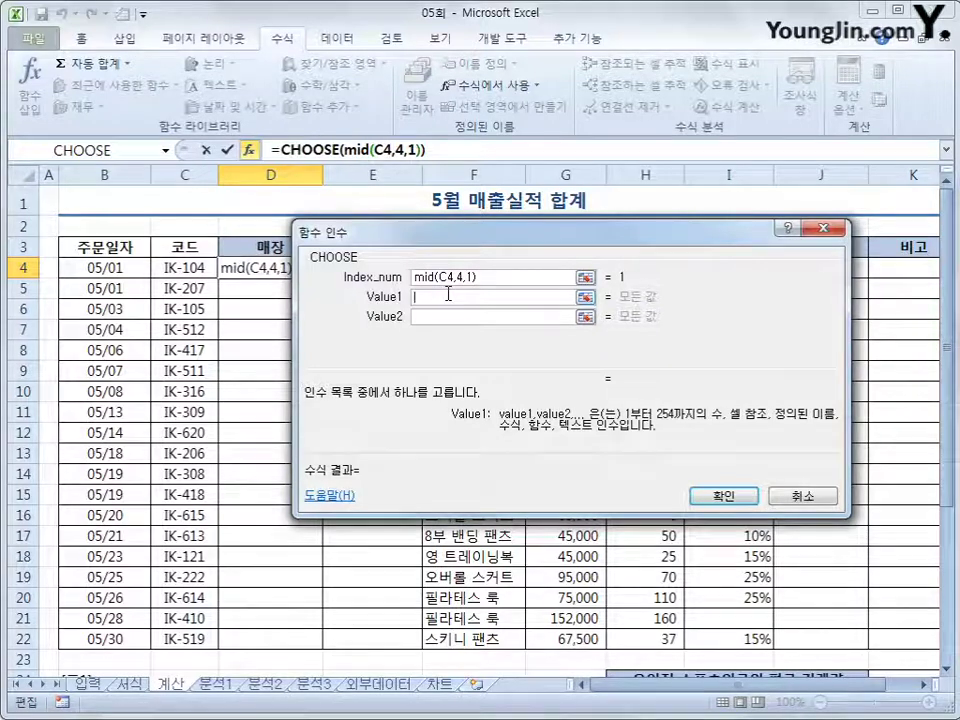
{"action": "type", "text": "rkd"}
{"action": "key", "text": "BackSpace"}
{"action": "key", "text": "BackSpace"}
{"action": "key", "text": "BackSpace"}
{"action": "type", "text": "강남1홋"}
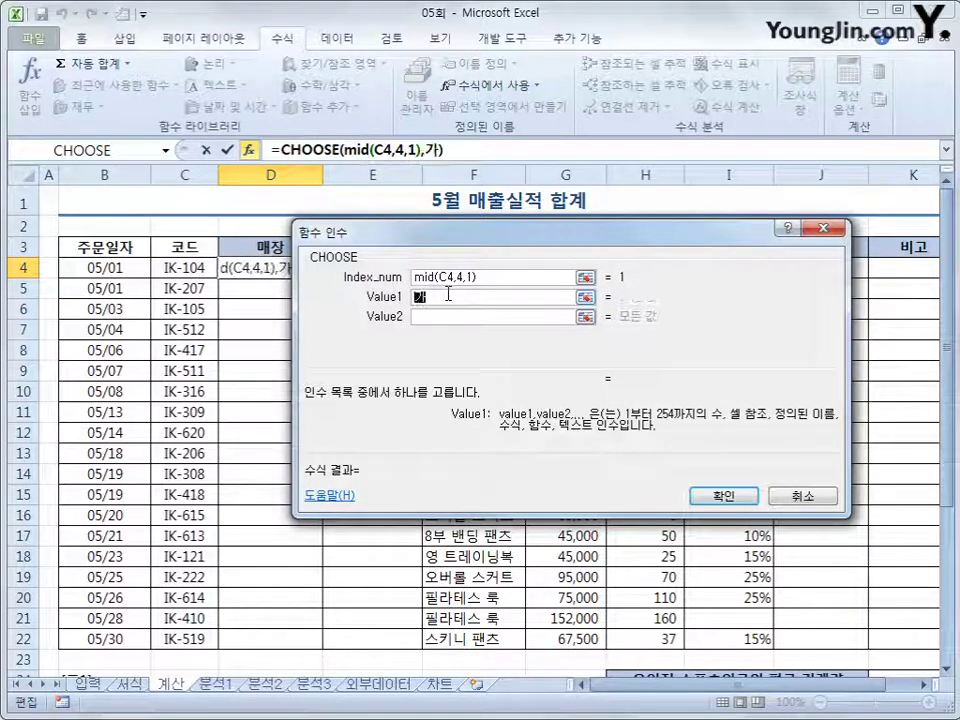
{"action": "type", "text": "점"}
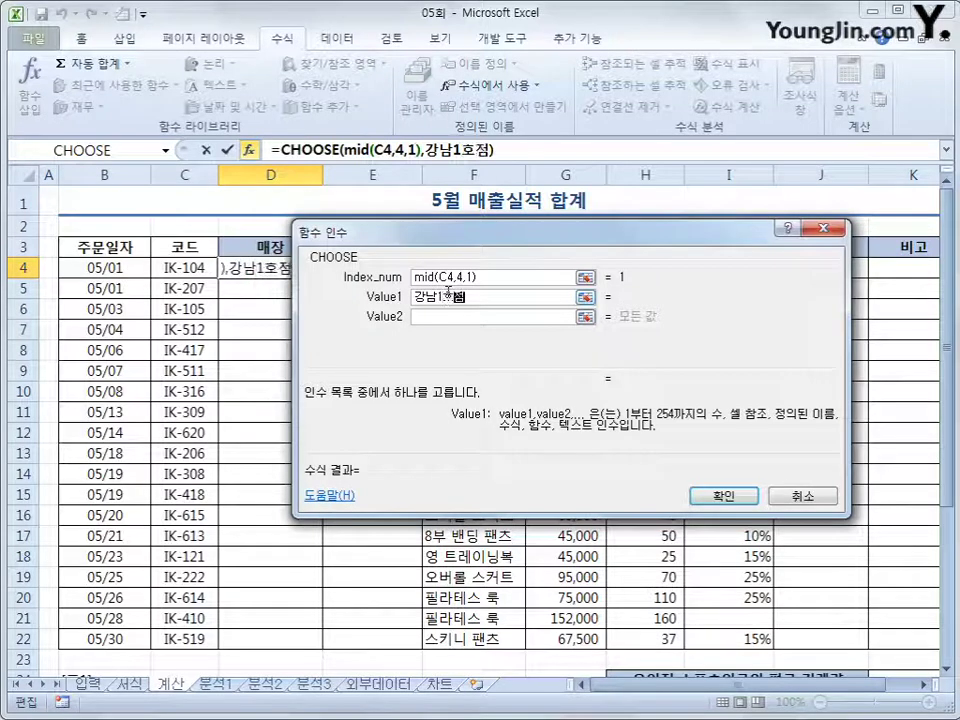
{"action": "key", "text": "Tab"}
{"action": "type", "text": "가"}
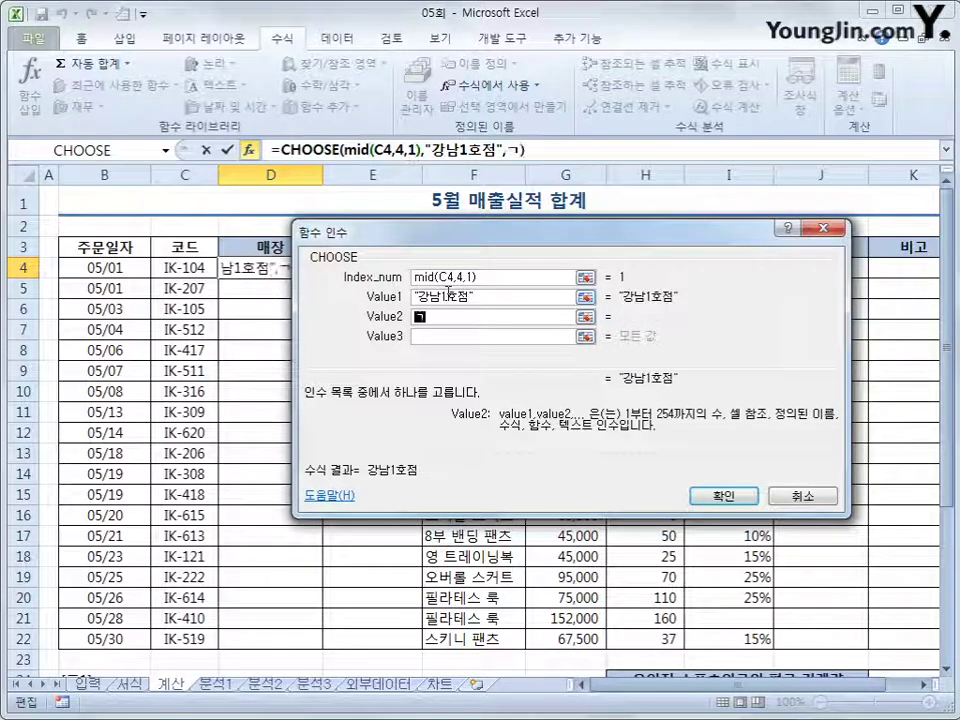
{"action": "type", "text": "남2호점"}
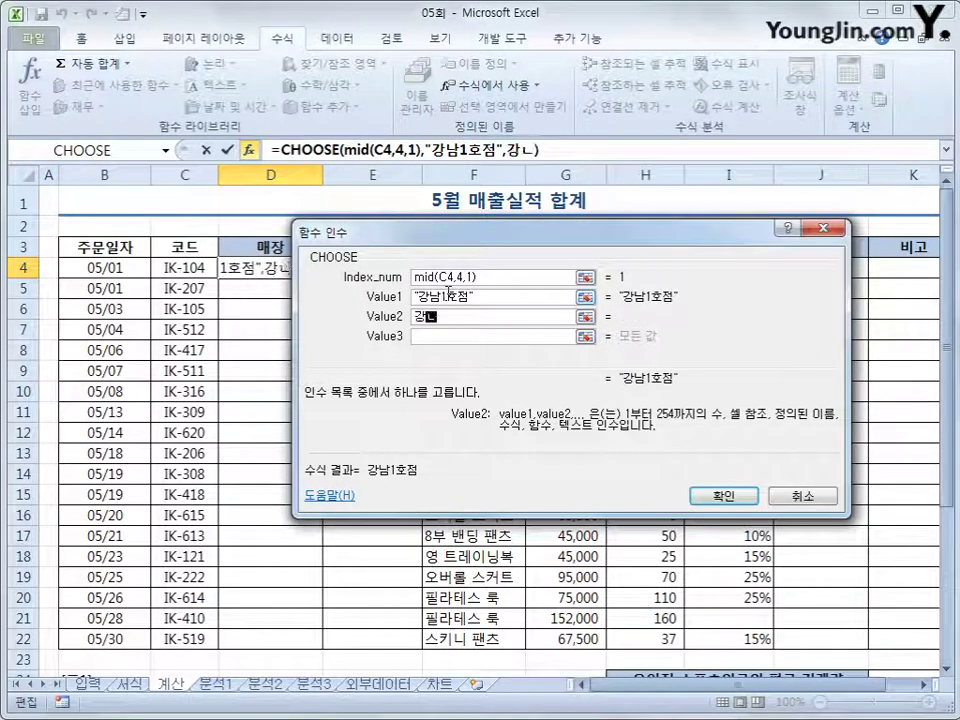
{"action": "key", "text": "Tab"}
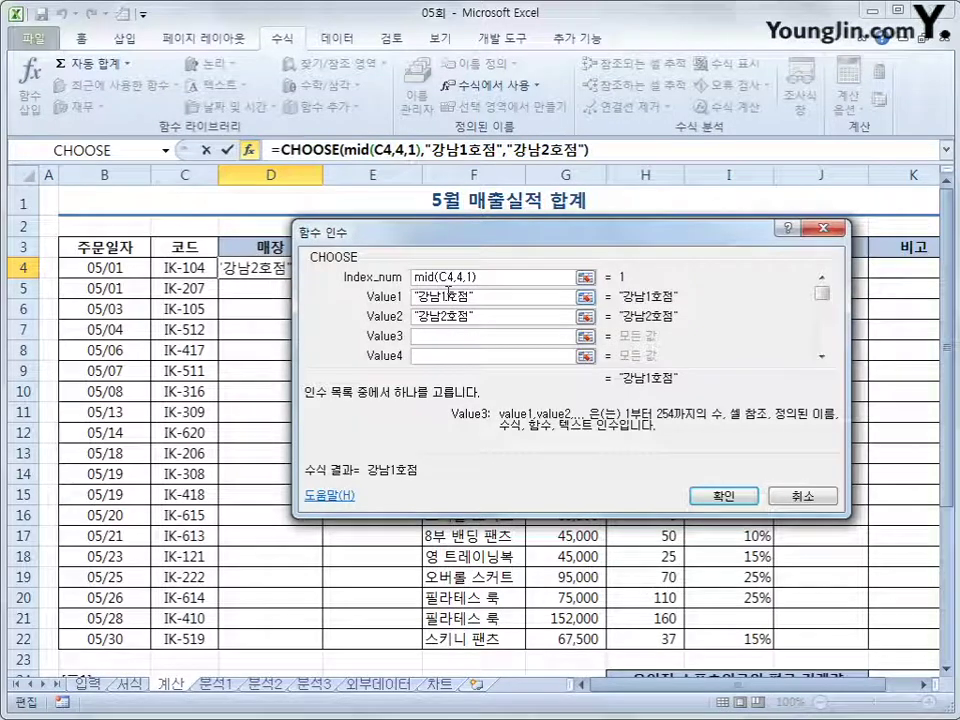
Set the CHOOSE function's Value3 argument to 강북1호점 and its Value4 argument to 강북2호점.
{"action": "type", "text": "강북1호점"}
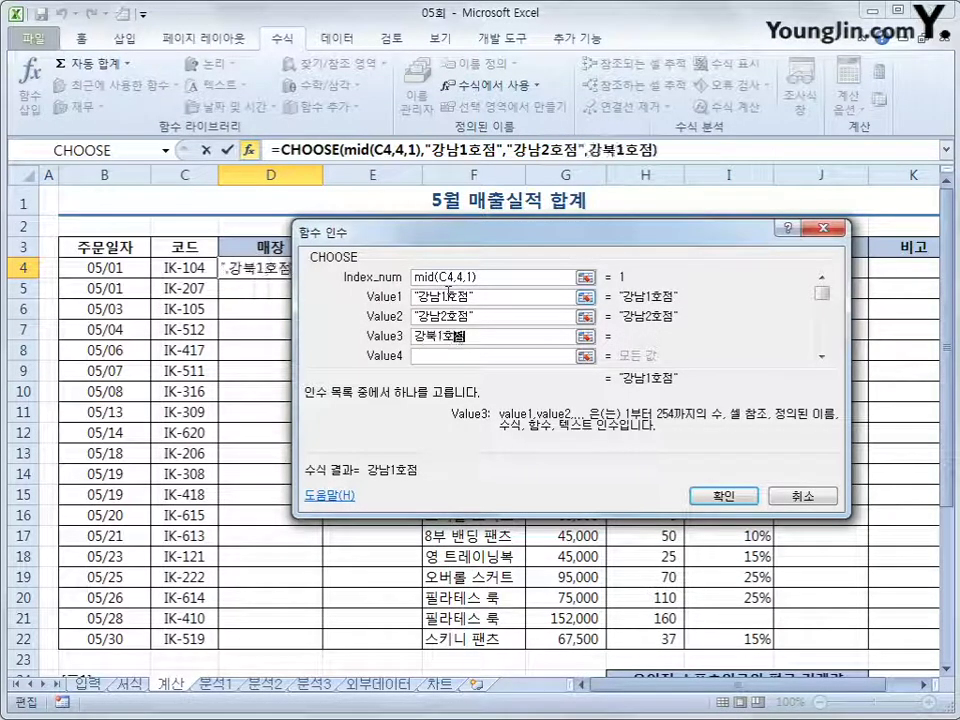
{"action": "key", "text": "Tab"}
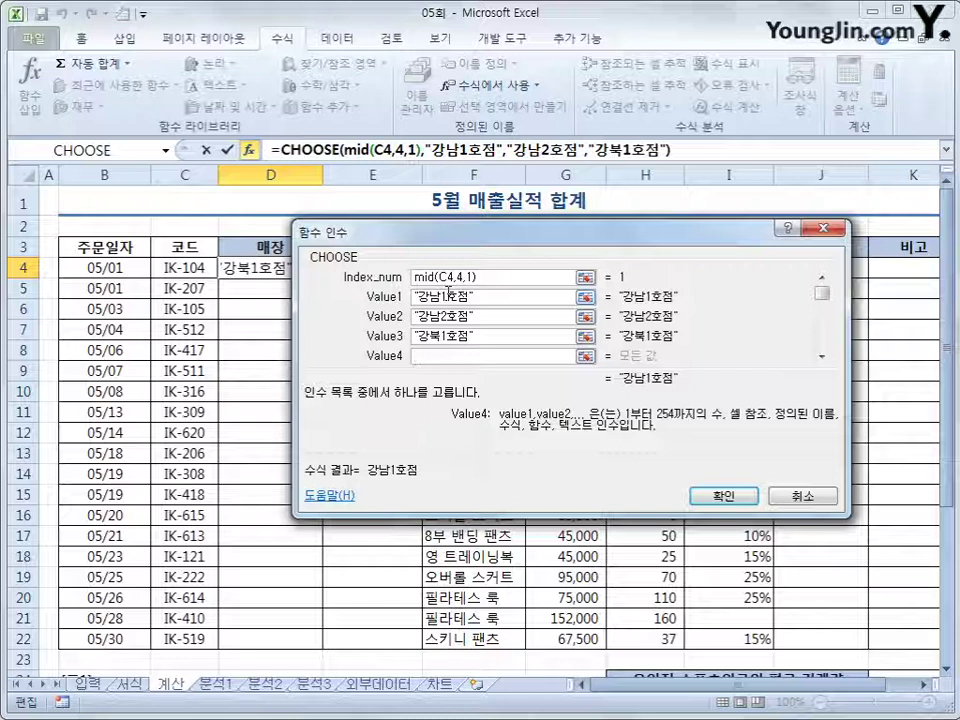
{"action": "type", "text": "가욱"}
{"action": "key", "text": "BackSpace"}
{"action": "key", "text": "BackSpace"}
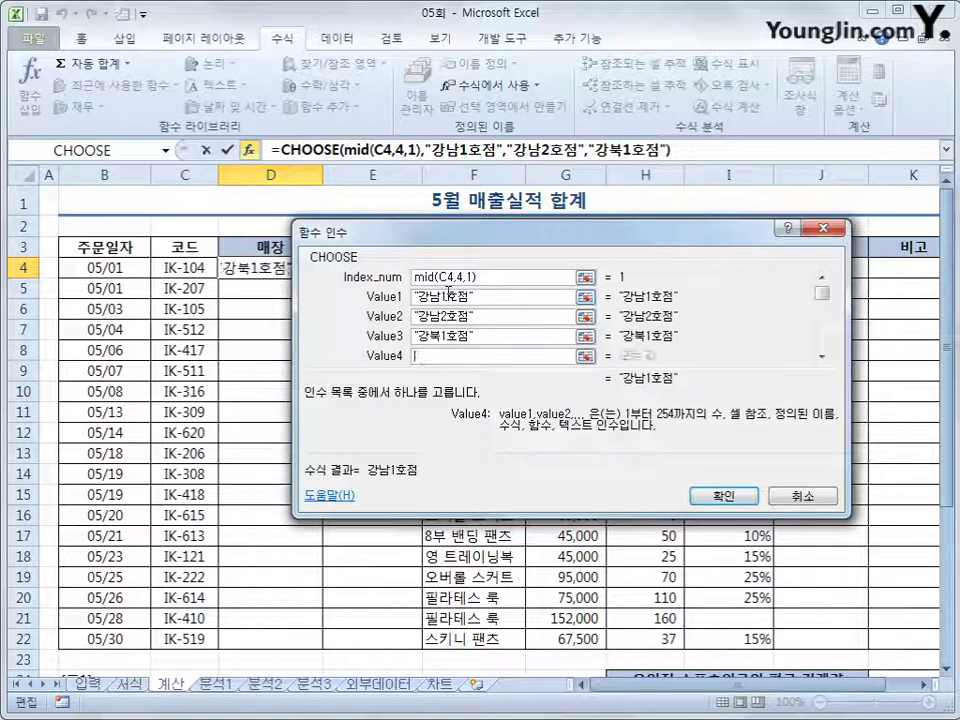
{"action": "type", "text": "강북2호점"}
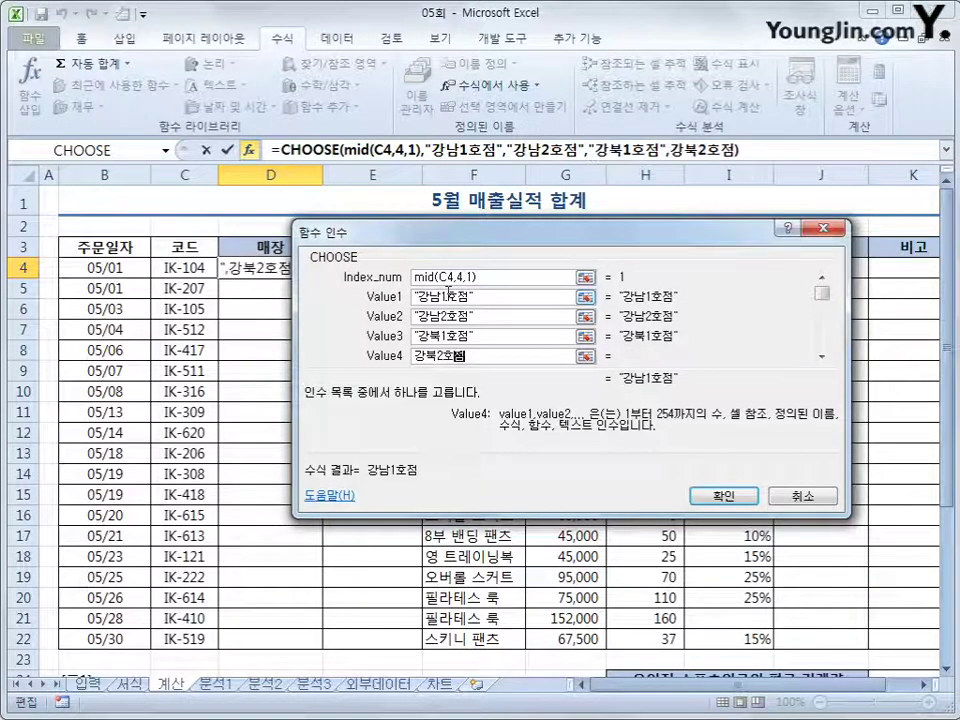
{"action": "key", "text": "Tab"}
Complete the CHOOSE formula with Value5 일산점 and Value6 용인점, and fill it down from D4 to D22.
{"action": "type", "text": "일상"}
{"action": "key", "text": "BackSpace"}
{"action": "type", "text": "산점"}
{"action": "key", "text": "Tab"}
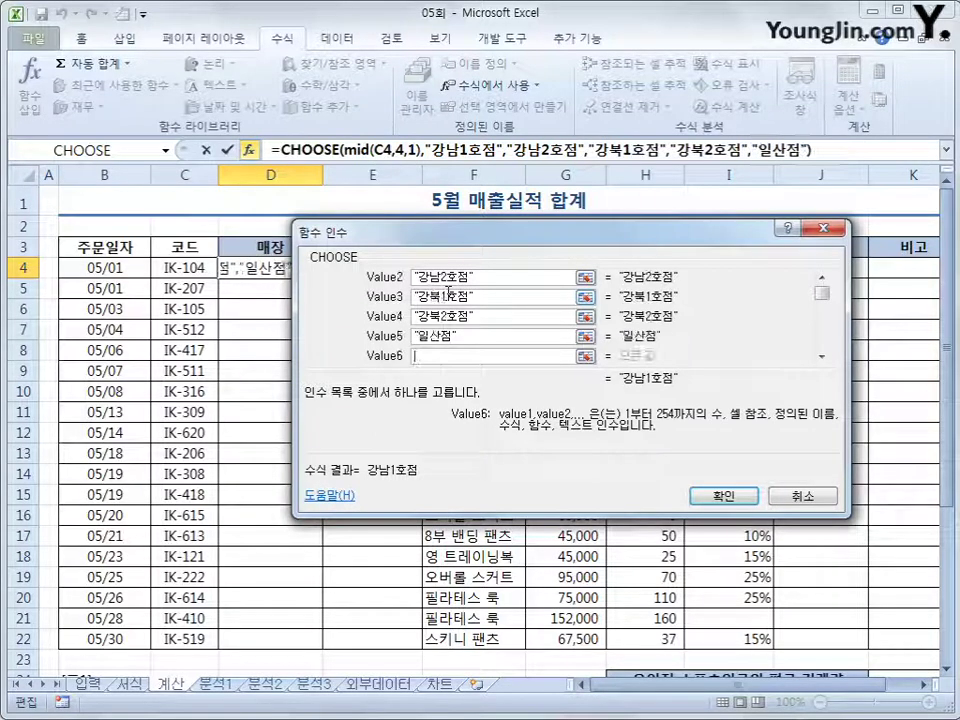
{"action": "type", "text": "용인저ㅁ"}
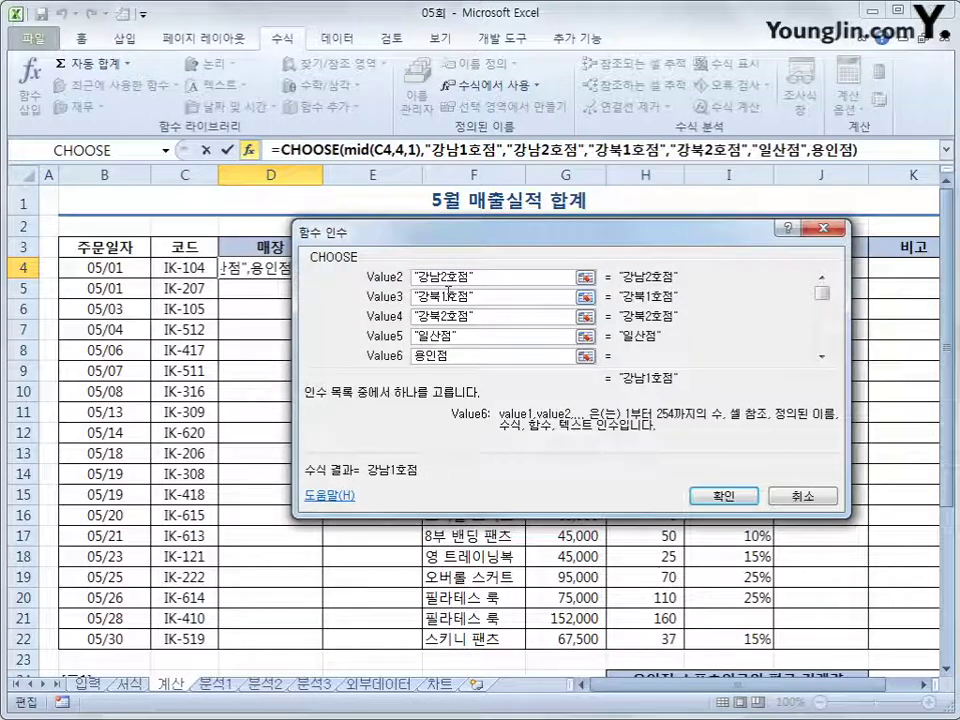
{"action": "left_click", "coordinate": [722, 500]}
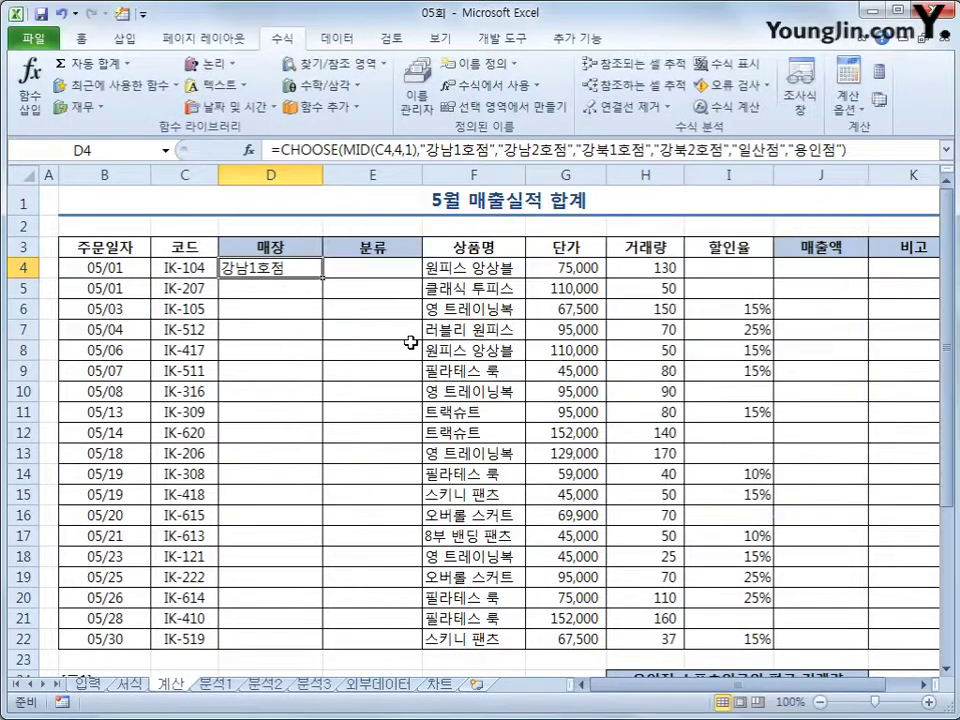
{"action": "left_click_drag", "start_coordinate": [322, 277], "coordinate": [301, 643]}
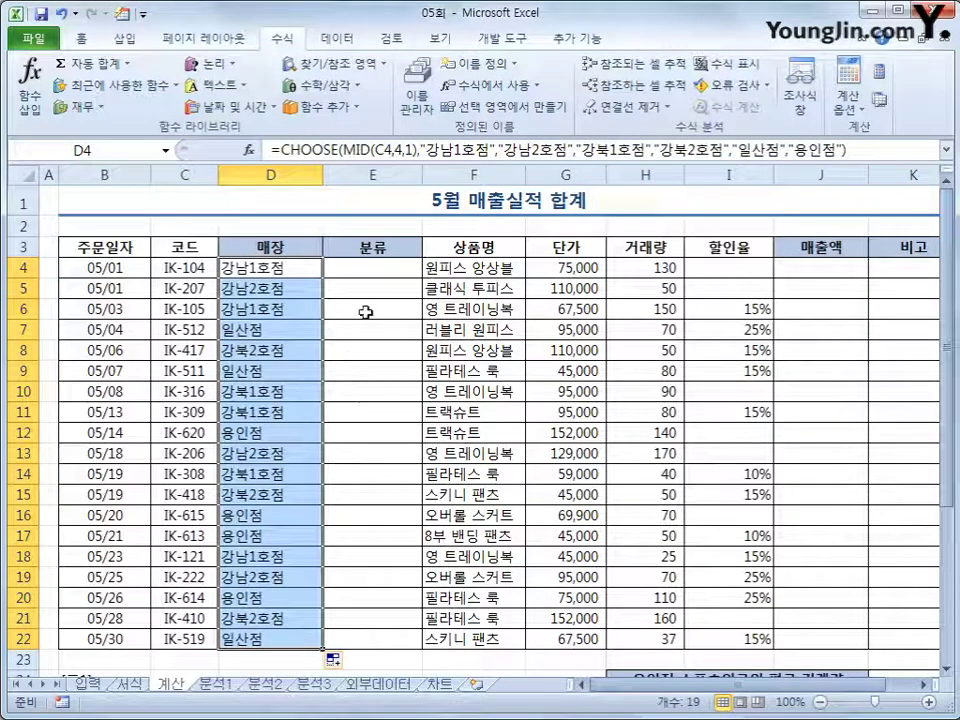
Check the [표1] lookup table in B25:D34 and insert the VLOOKUP function in cell E4 of the 분류 column.
{"action": "left_click", "coordinate": [374, 268]}
{"action": "scroll", "coordinate": [403, 467], "scroll_direction": "down", "scroll_amount": 4}
{"action": "scroll", "coordinate": [399, 473], "scroll_direction": "down", "scroll_amount": 1}
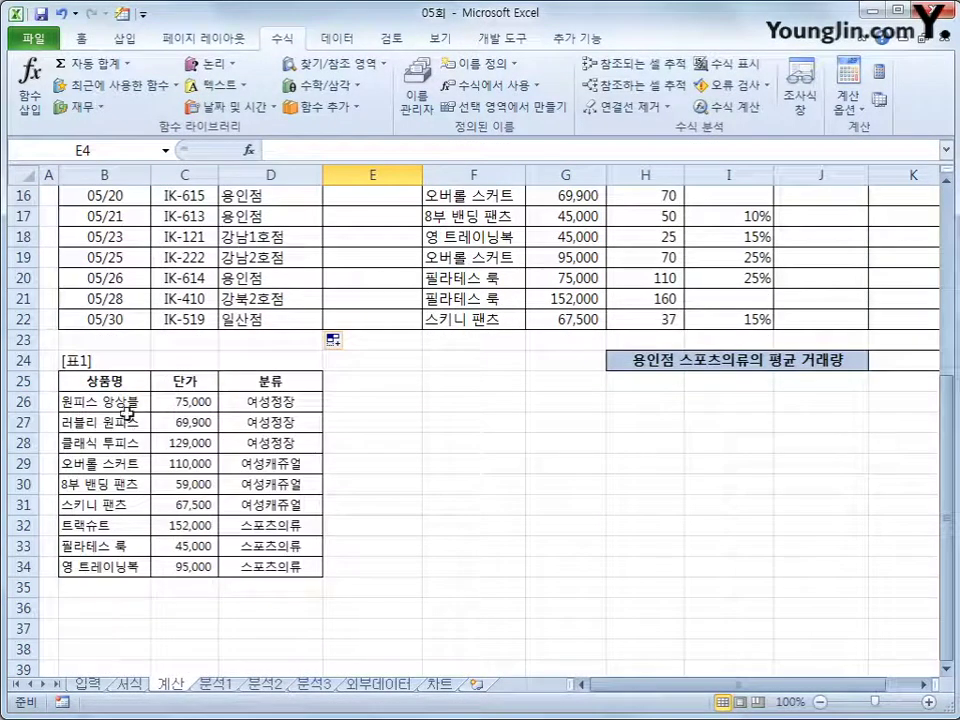
{"action": "left_click_drag", "start_coordinate": [104, 380], "coordinate": [258, 558]}
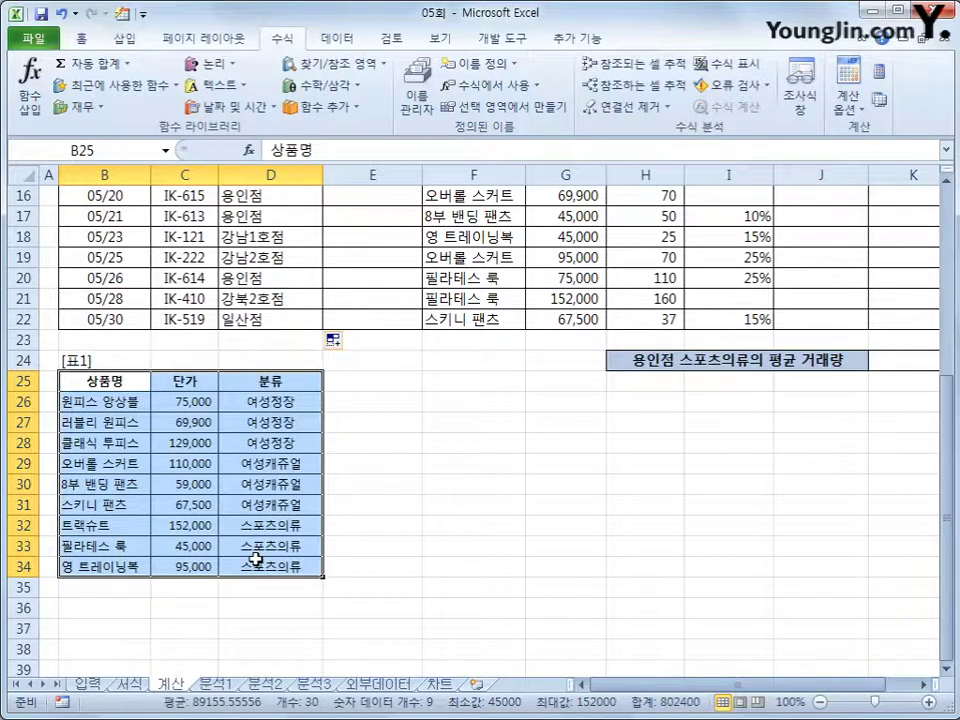
{"action": "scroll", "coordinate": [258, 558], "scroll_direction": "up", "scroll_amount": 5}
{"action": "left_click", "coordinate": [375, 270]}
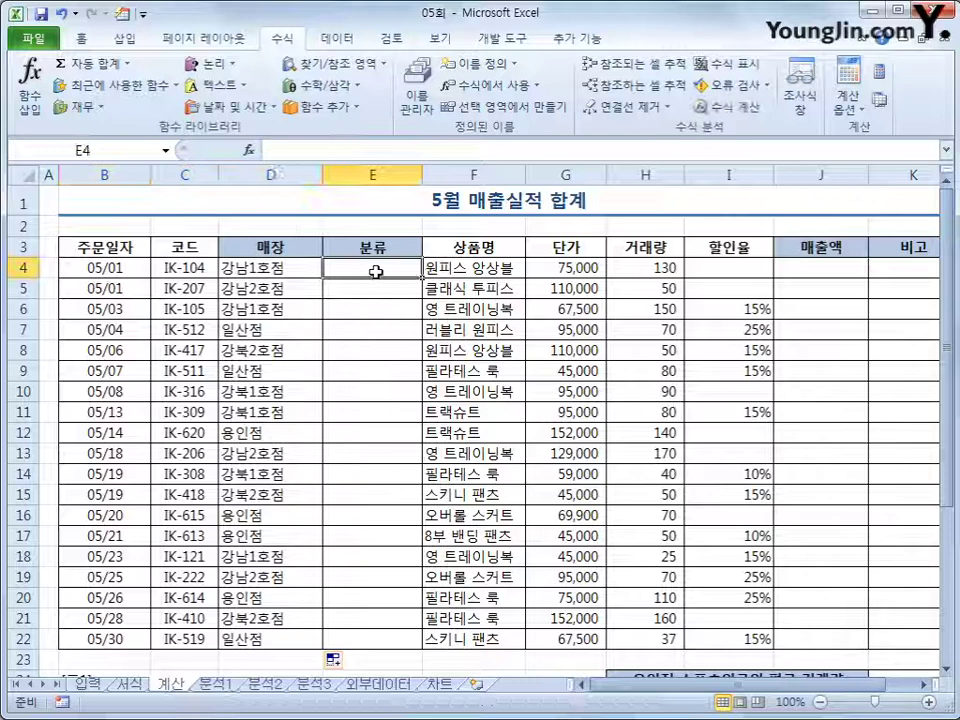
{"action": "left_click", "coordinate": [340, 66]}
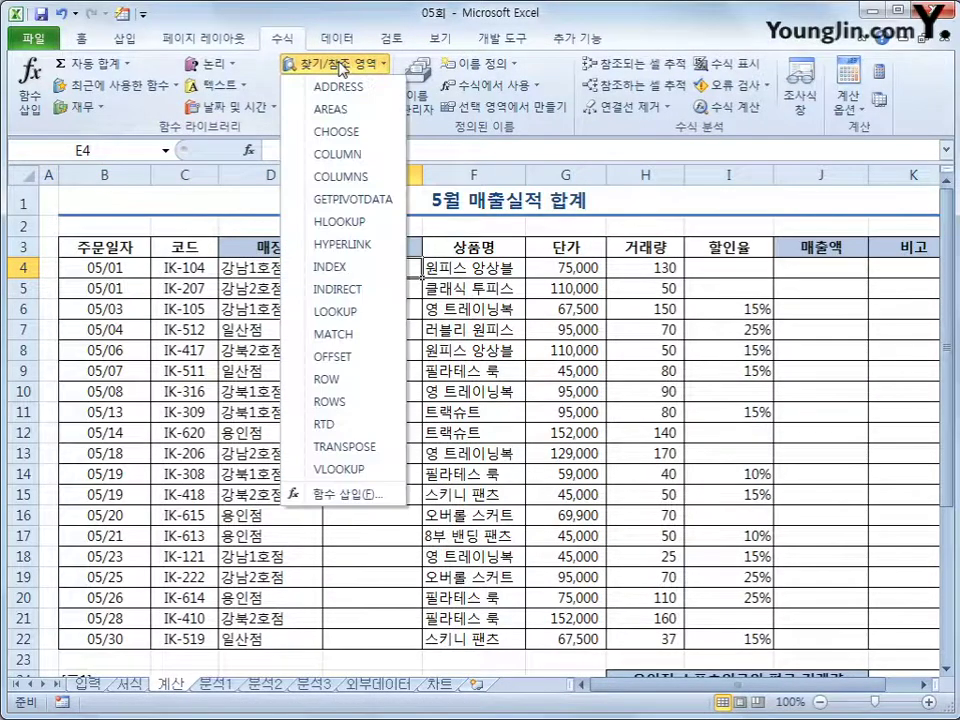
{"action": "left_click", "coordinate": [355, 471]}
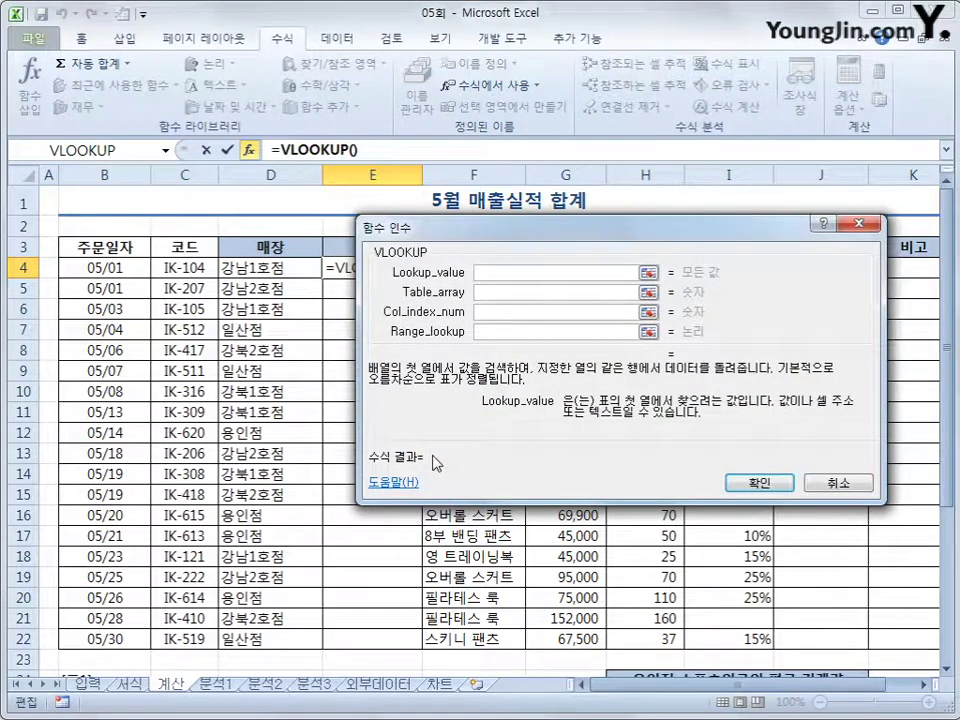
Move the VLOOKUP arguments dialog clear of row 4 and set Lookup_value to the product name in F4.
{"action": "scroll", "coordinate": [345, 508], "scroll_direction": "down", "scroll_amount": 3}
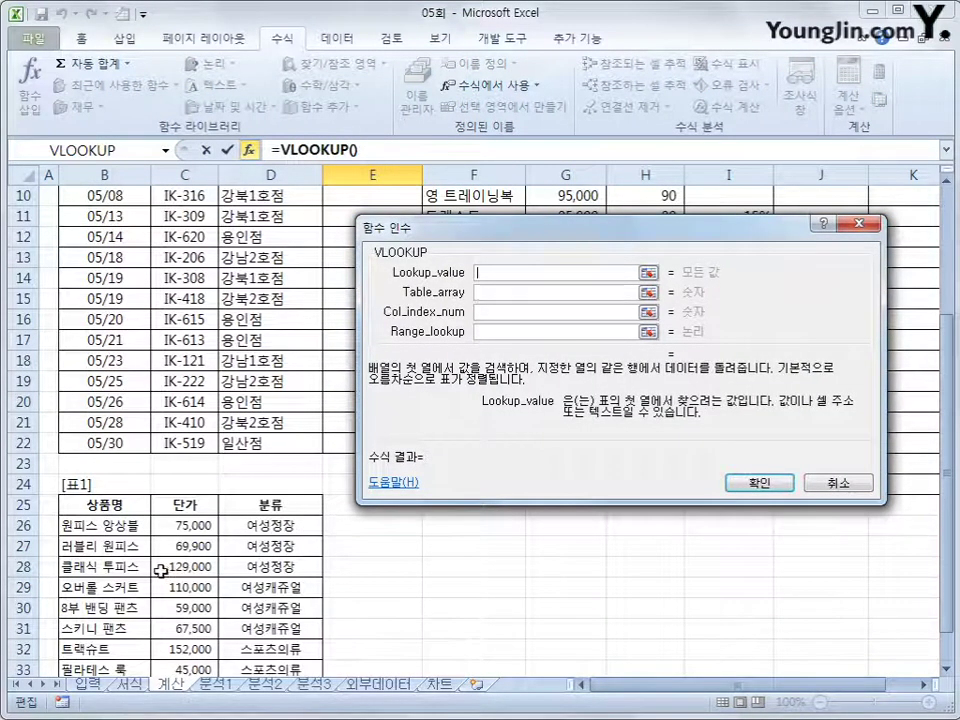
{"action": "scroll", "coordinate": [160, 567], "scroll_direction": "down", "scroll_amount": 2}
{"action": "scroll", "coordinate": [152, 519], "scroll_direction": "up", "scroll_amount": 5}
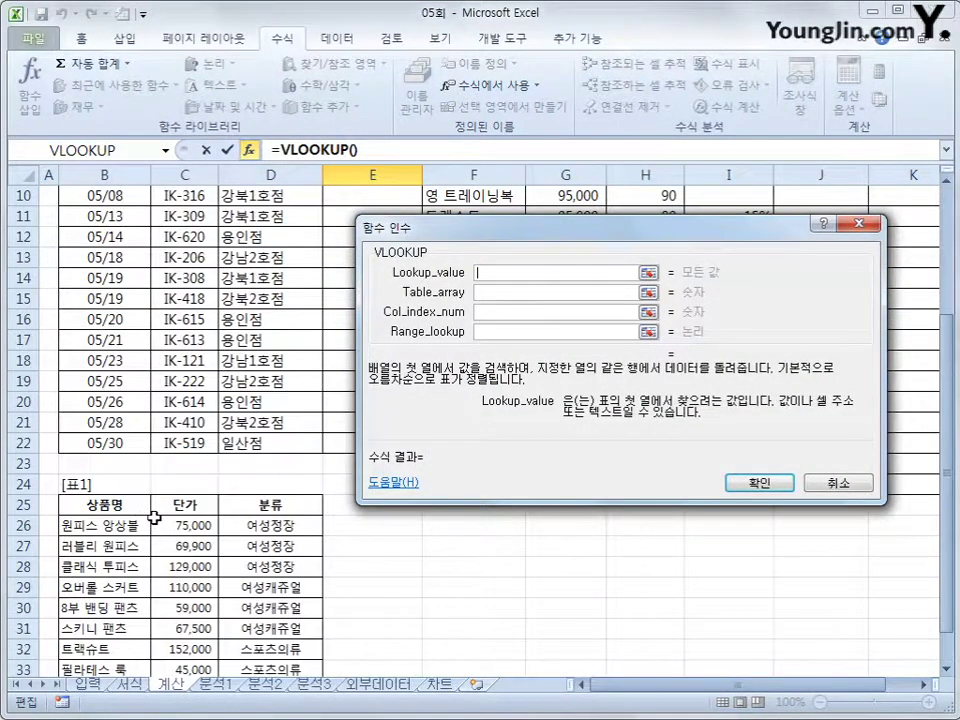
{"action": "scroll", "coordinate": [153, 517], "scroll_direction": "down", "scroll_amount": 3}
{"action": "scroll", "coordinate": [153, 517], "scroll_direction": "up", "scroll_amount": 3}
{"action": "left_click_drag", "start_coordinate": [587, 233], "coordinate": [617, 310]}
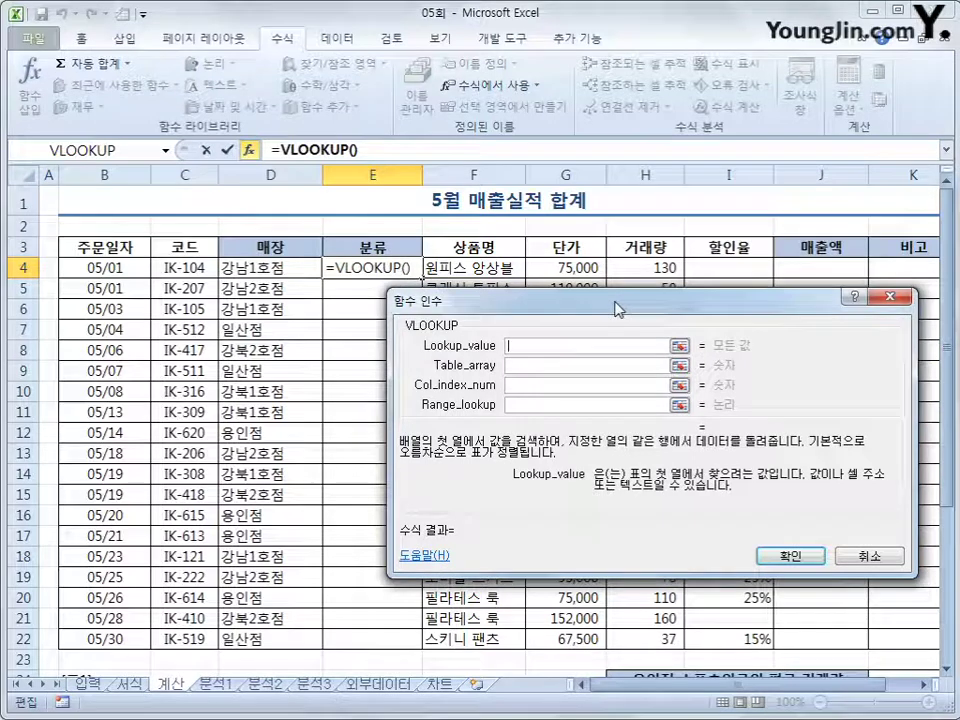
{"action": "left_click", "coordinate": [497, 268]}
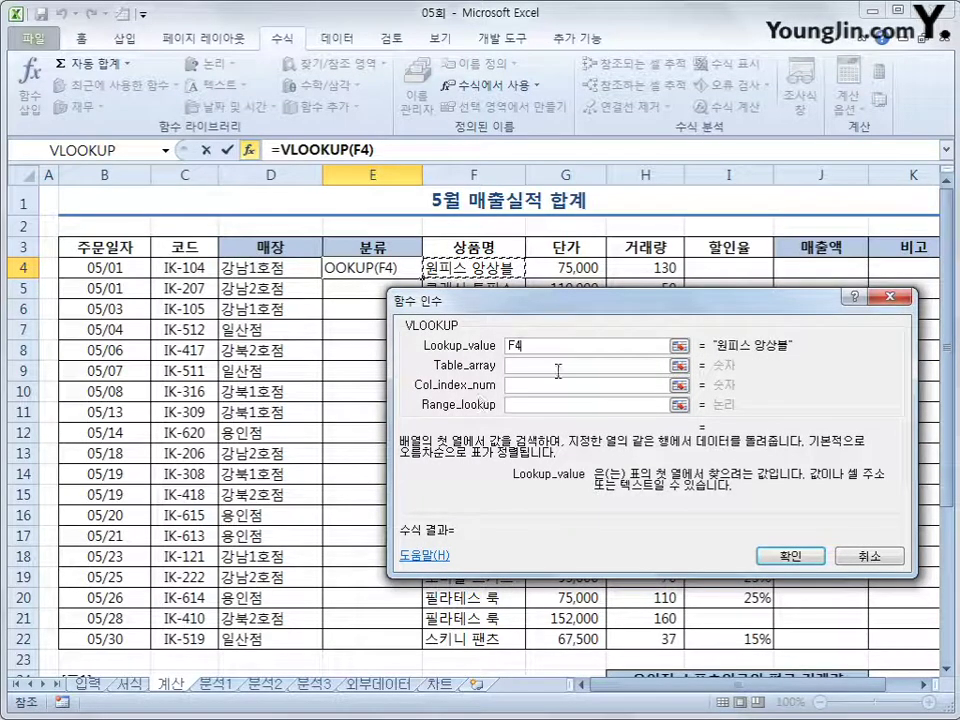
Set the VLOOKUP function's Table_array to the [표1] data as the absolute range $B$26:$D$34.
{"action": "left_click", "coordinate": [522, 366]}
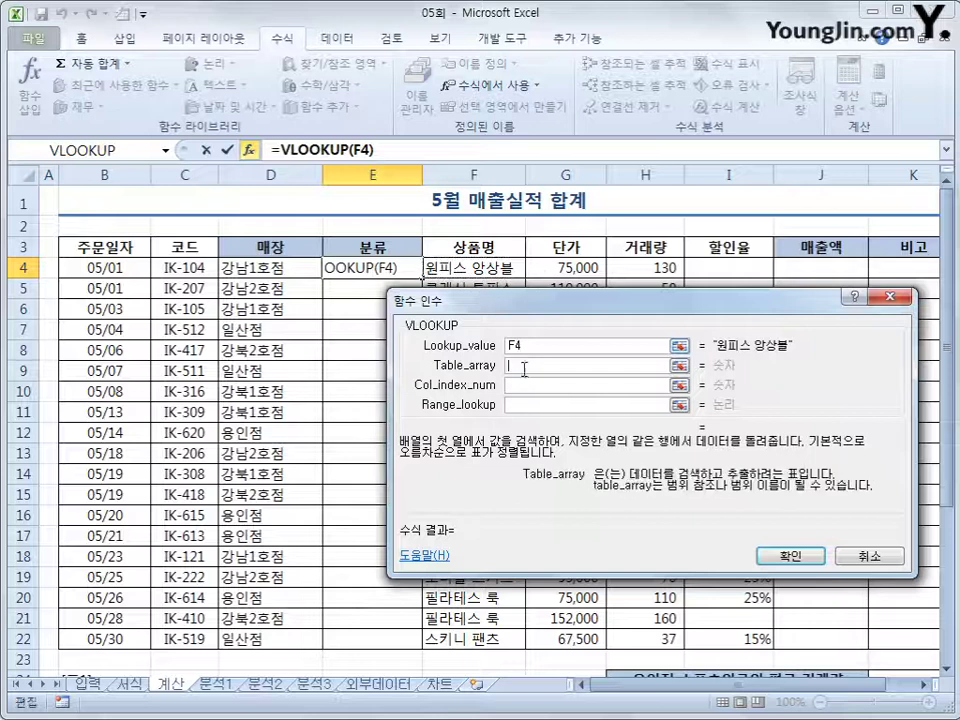
{"action": "scroll", "coordinate": [122, 590], "scroll_direction": "down", "scroll_amount": 3}
{"action": "left_click_drag", "start_coordinate": [128, 524], "coordinate": [264, 655]}
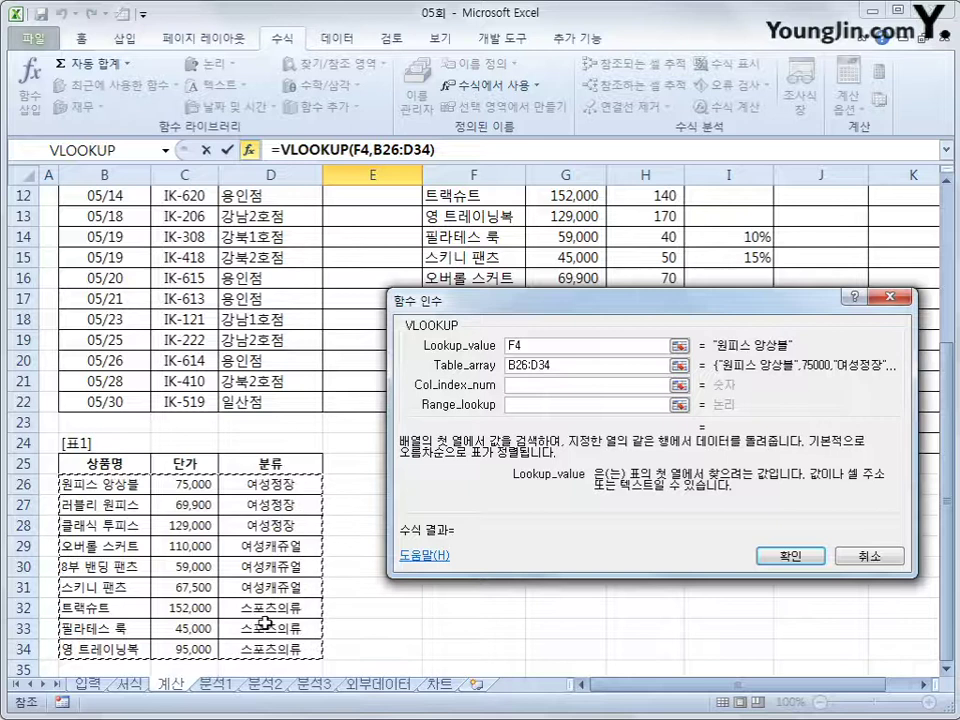
{"action": "key", "text": "F4"}
{"action": "key", "text": "Tab"}
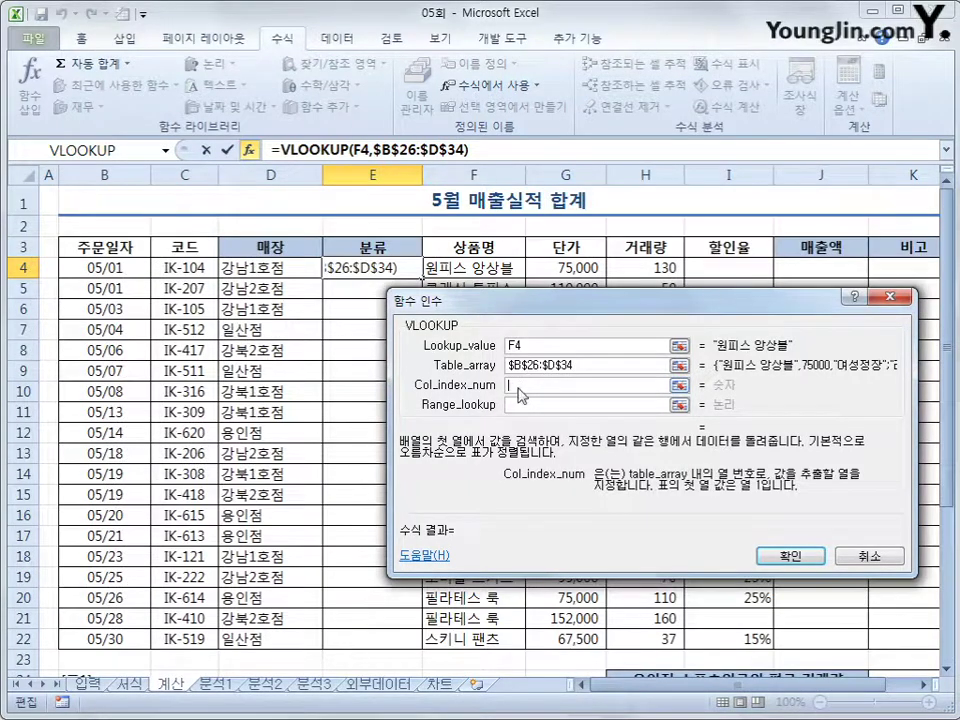
Complete the VLOOKUP formula with Col_index_num 3 and Range_lookup 0, and fill it down from E4 to E22.
{"action": "scroll", "coordinate": [356, 496], "scroll_direction": "down", "scroll_amount": 4}
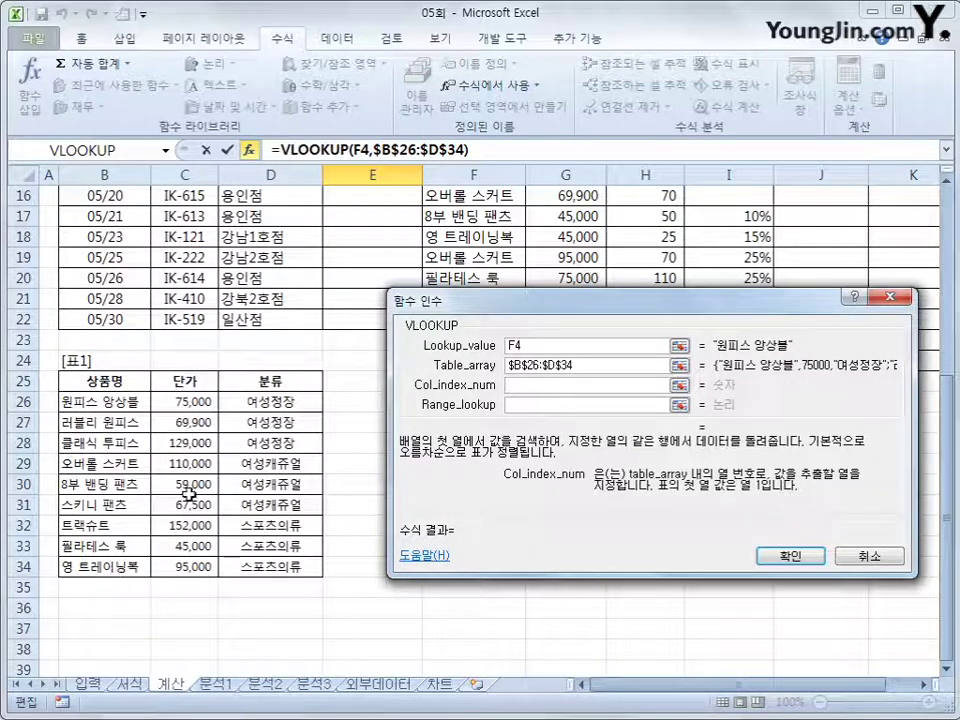
{"action": "type", "text": "3"}
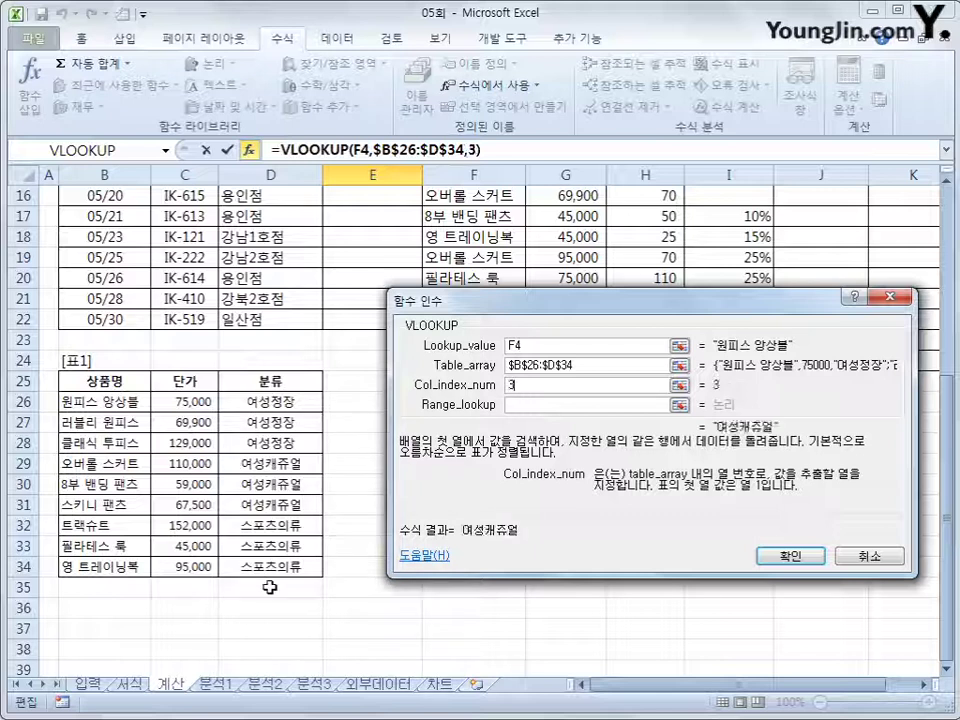
{"action": "left_click", "coordinate": [546, 405]}
{"action": "type", "text": "0"}
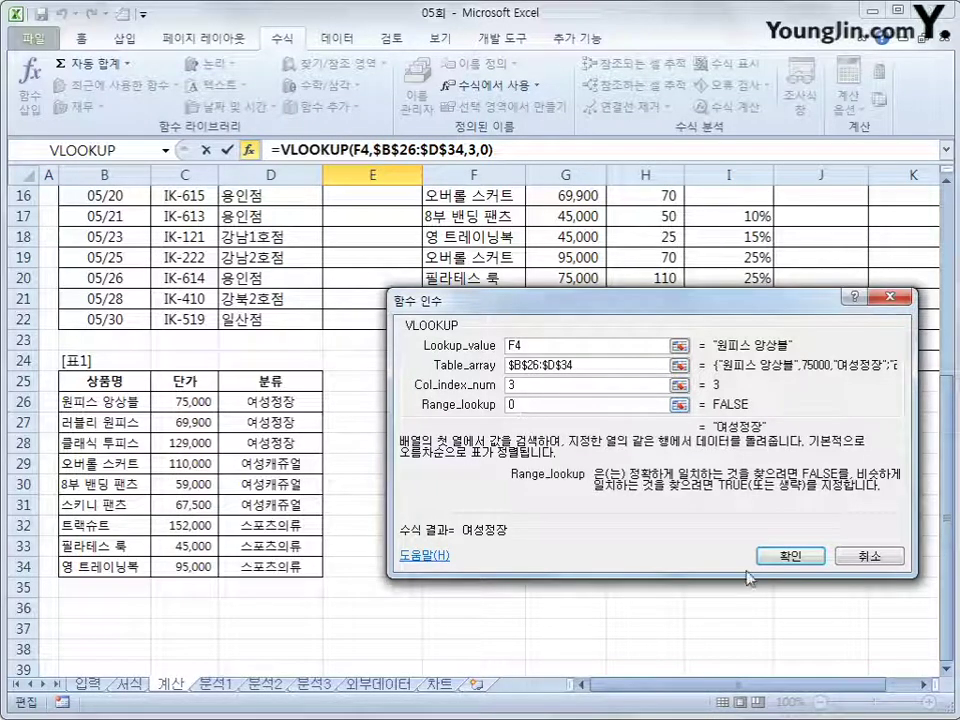
{"action": "left_click", "coordinate": [789, 555]}
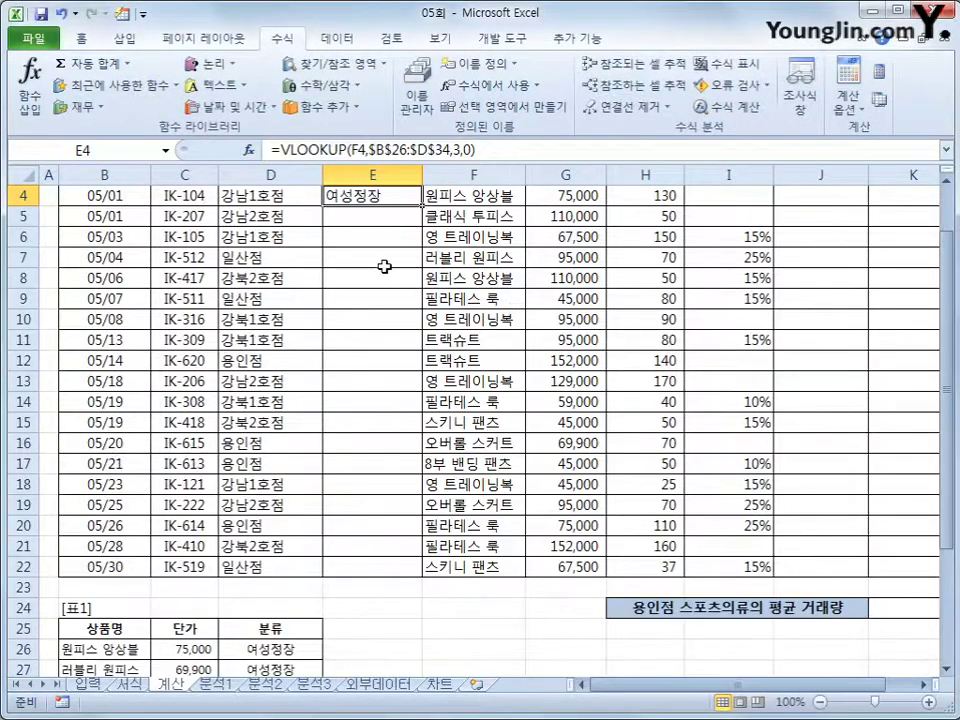
{"action": "scroll", "coordinate": [388, 268], "scroll_direction": "up", "scroll_amount": 1}
{"action": "mouse_move", "coordinate": [419, 279]}
{"action": "left_mouse_down"}
{"action": "mouse_move", "coordinate": [352, 364]}
{"action": "mouse_move", "coordinate": [398, 656]}
{"action": "left_mouse_up"}
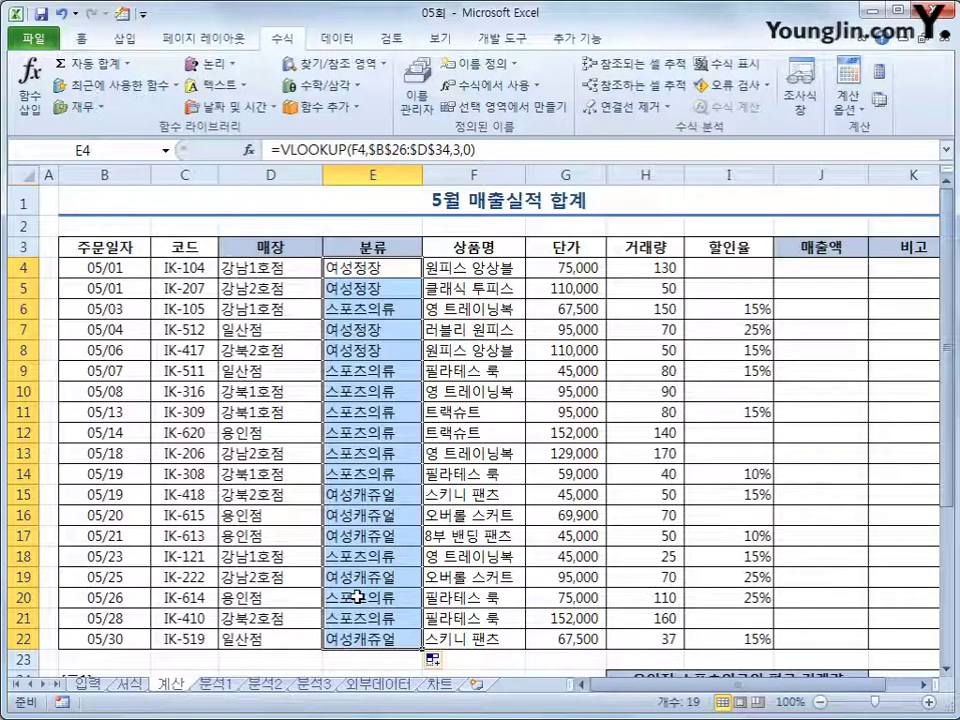
Enter the formula =G4*(1-I4)*H4 in J4, the first cell of the 매출액 column.
{"action": "left_click", "coordinate": [815, 268]}
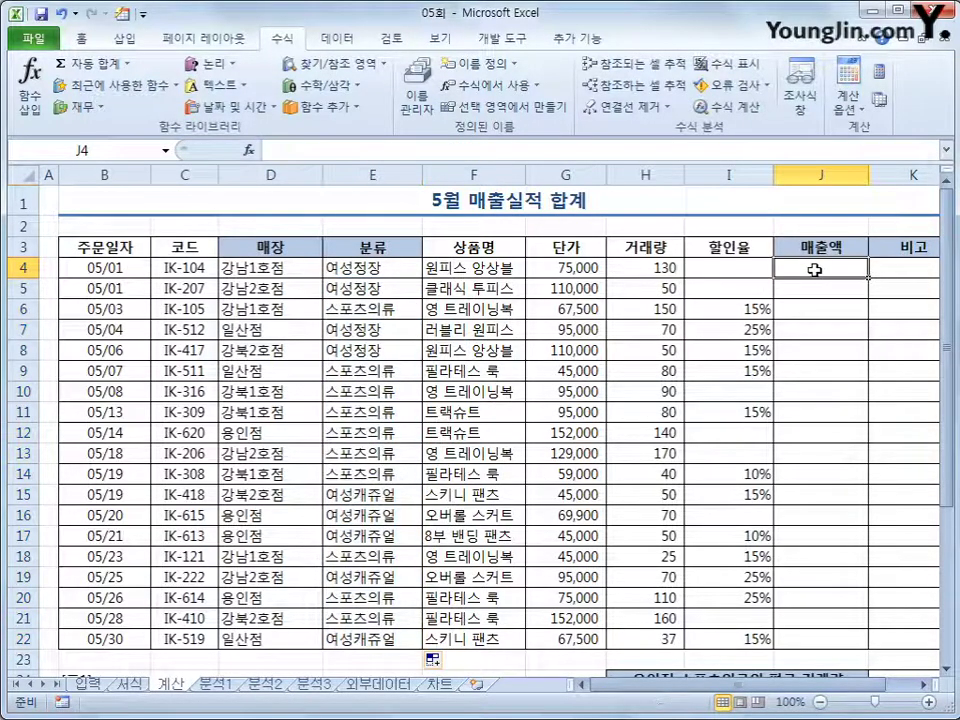
{"action": "type", "text": "="}
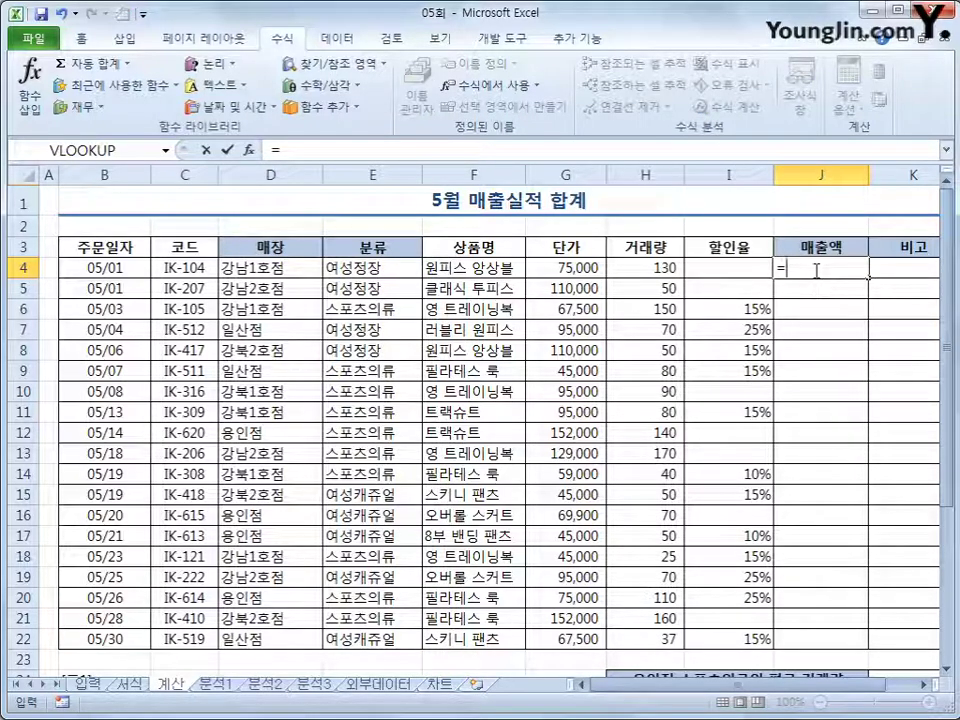
{"action": "left_click", "coordinate": [558, 264]}
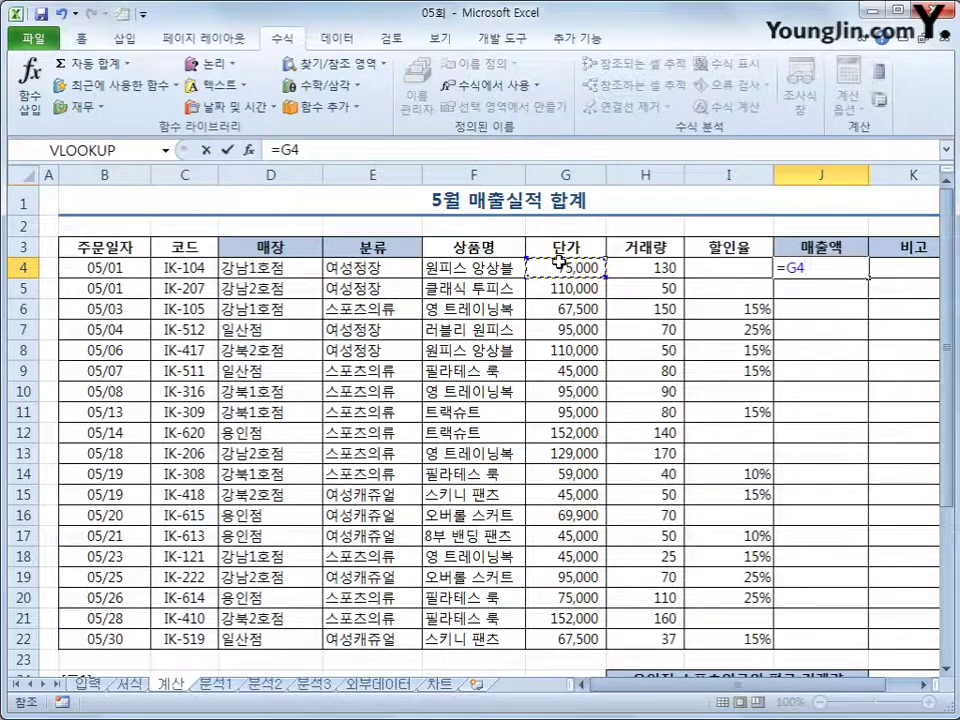
{"action": "type", "text": "8("}
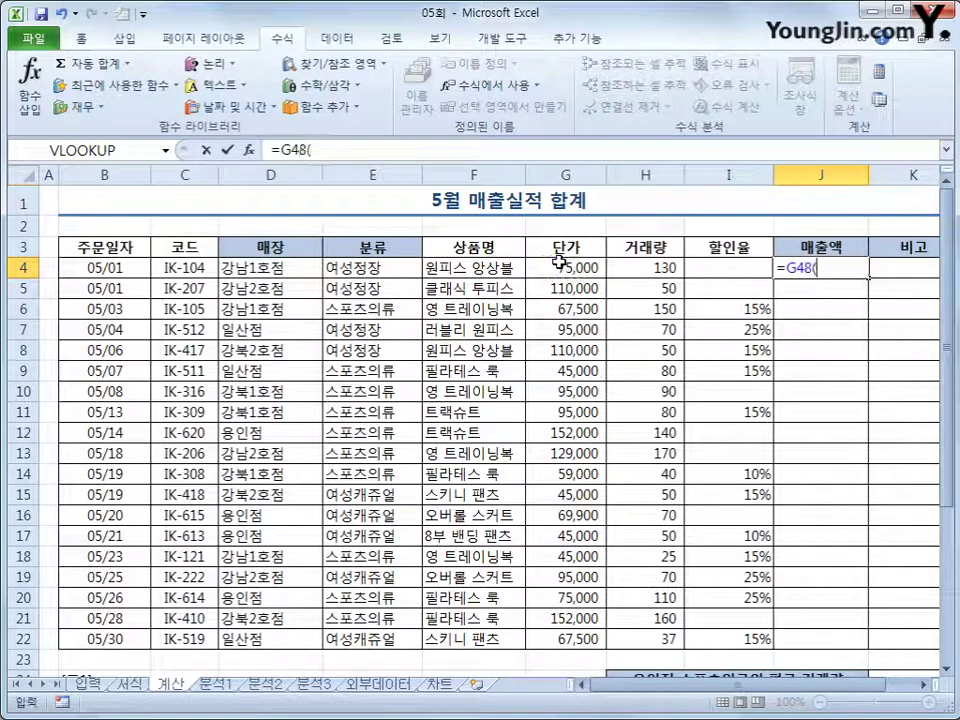
{"action": "key", "text": "BackSpace"}
{"action": "key", "text": "BackSpace"}
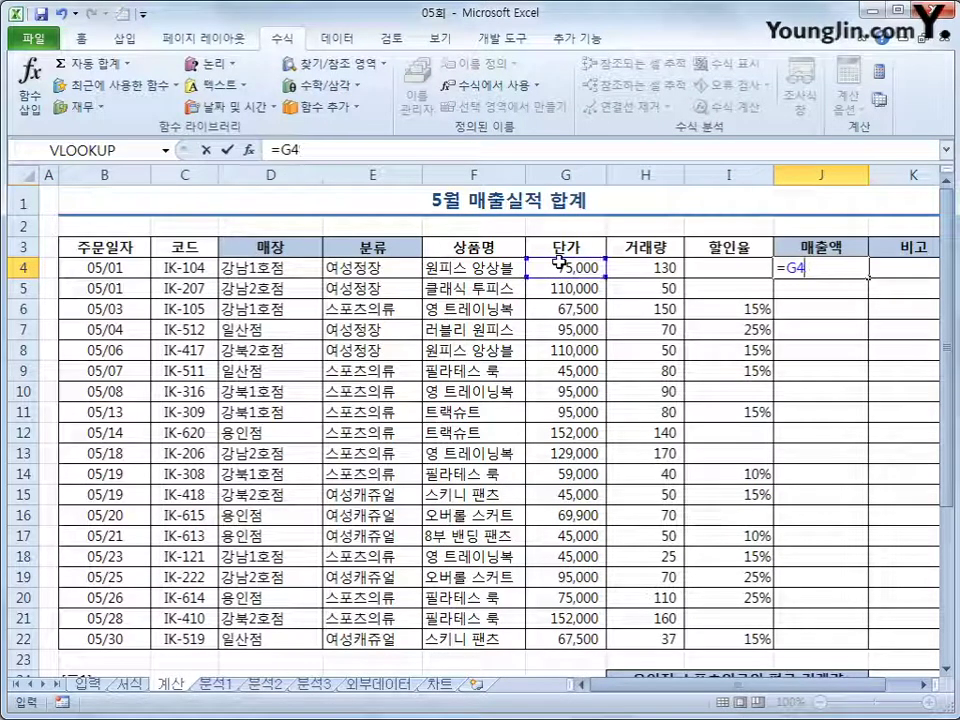
{"action": "type", "text": "*(1-"}
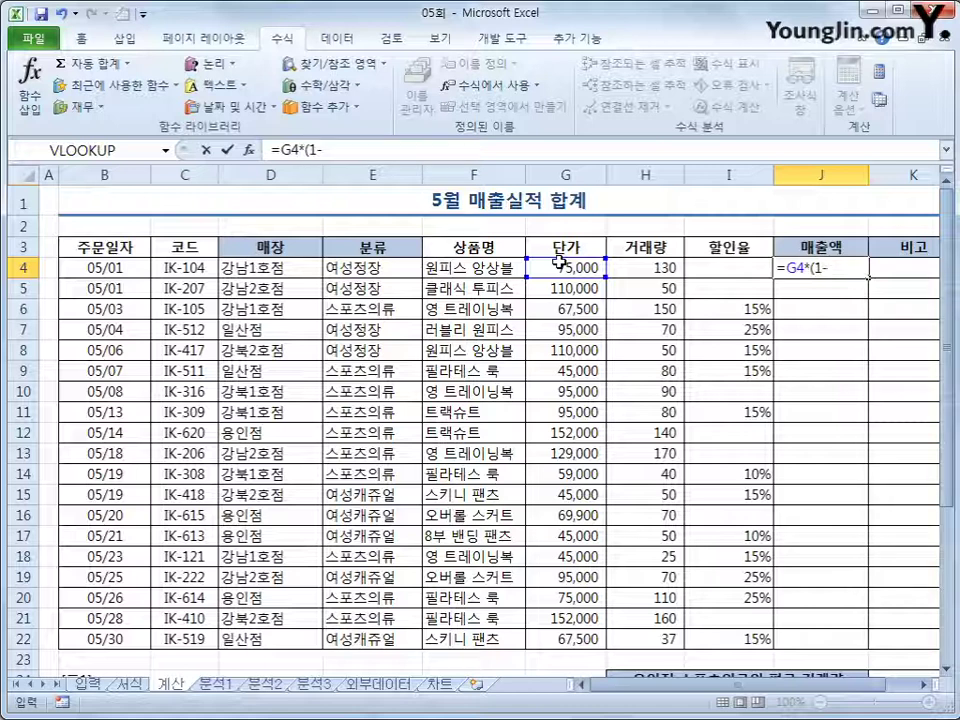
{"action": "left_click", "coordinate": [727, 270]}
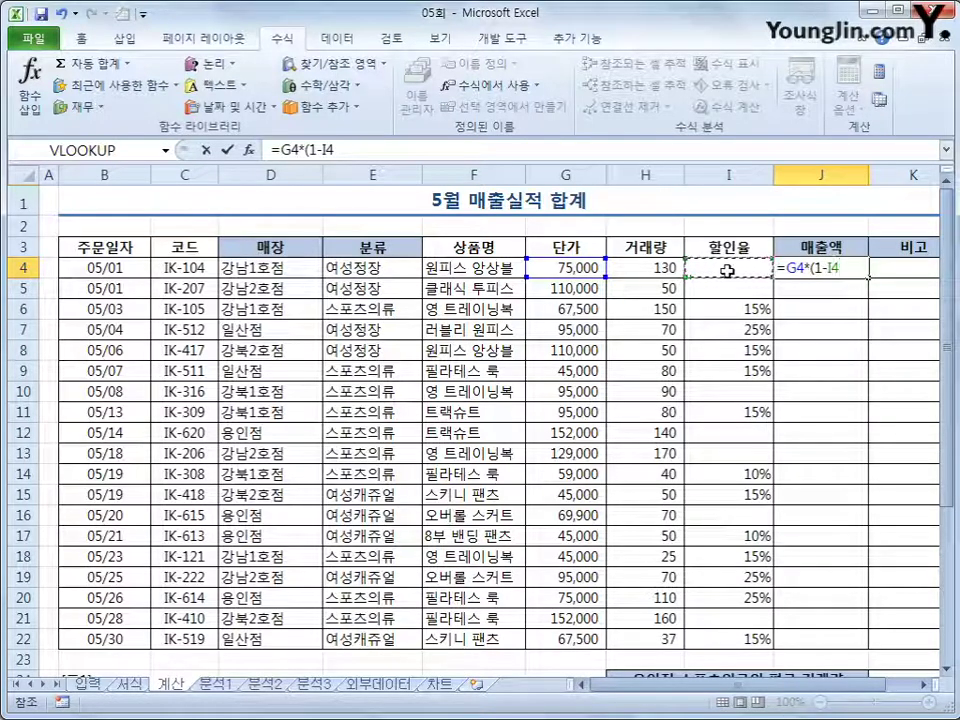
{"action": "type", "text": ")*"}
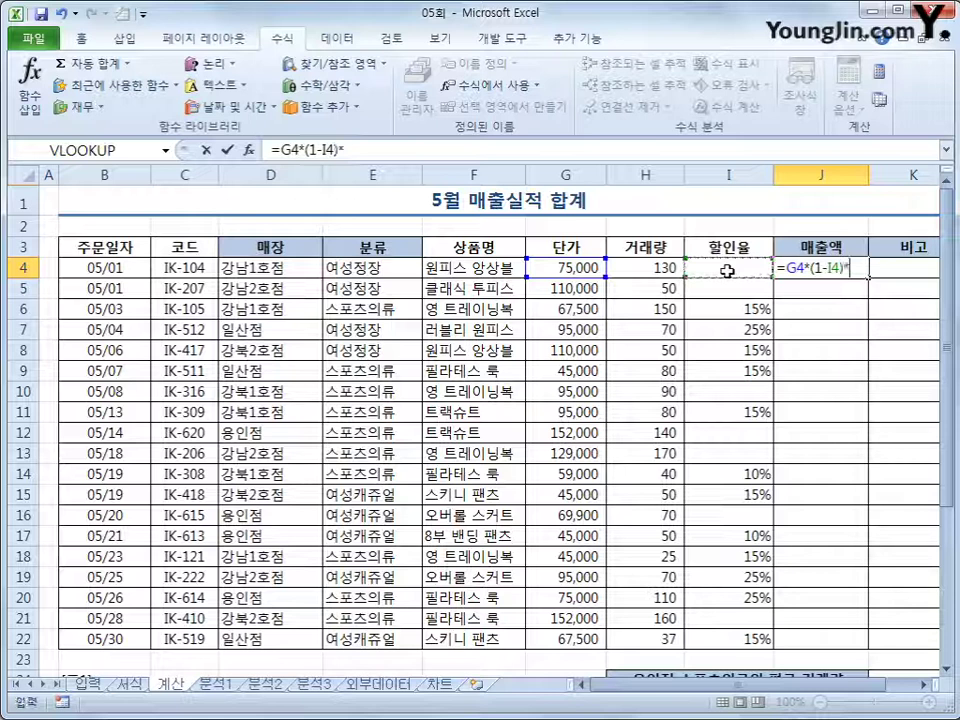
{"action": "key", "text": "Left"}
{"action": "key", "text": "Left"}
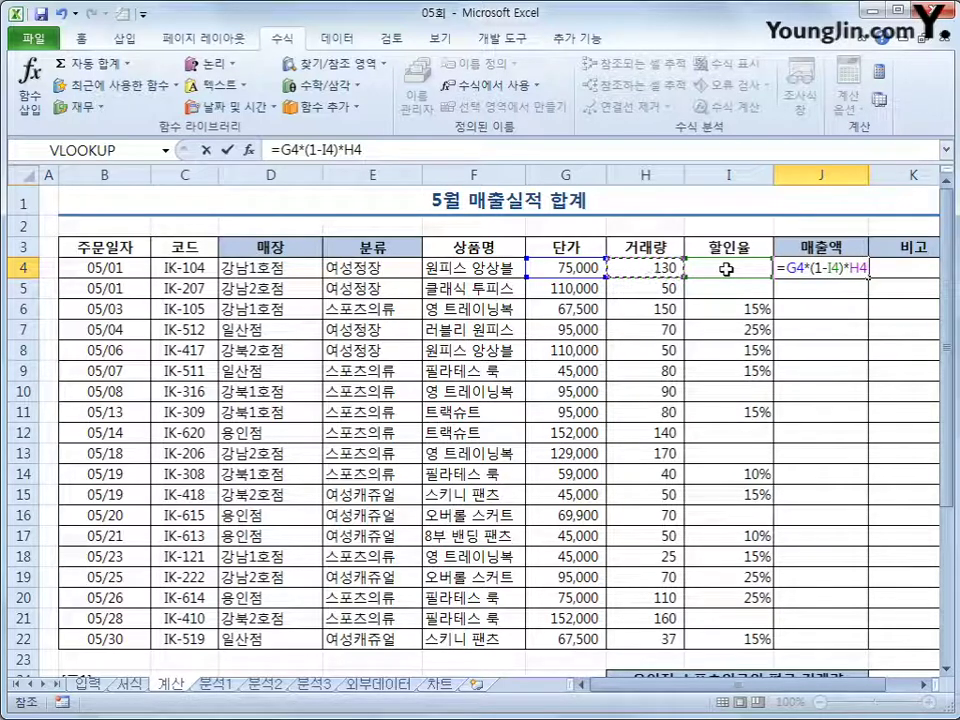
{"action": "key", "text": "Return"}
Fill the 매출액 formula down from J4 to J22 and check the copied formula in the last row.
{"action": "left_click", "coordinate": [860, 266]}
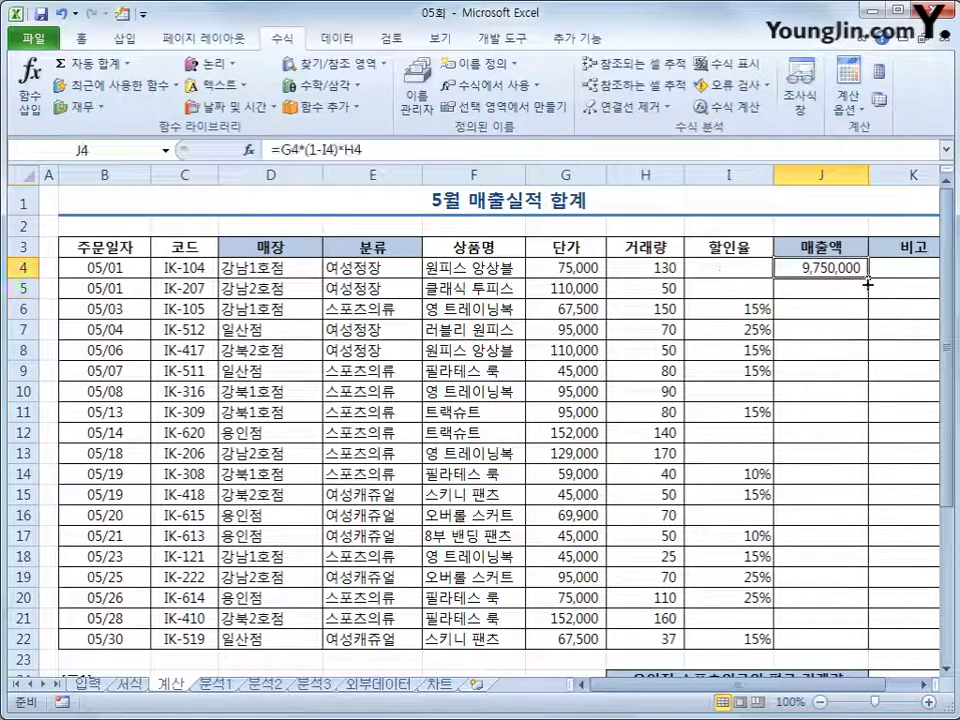
{"action": "double_click", "coordinate": [871, 280]}
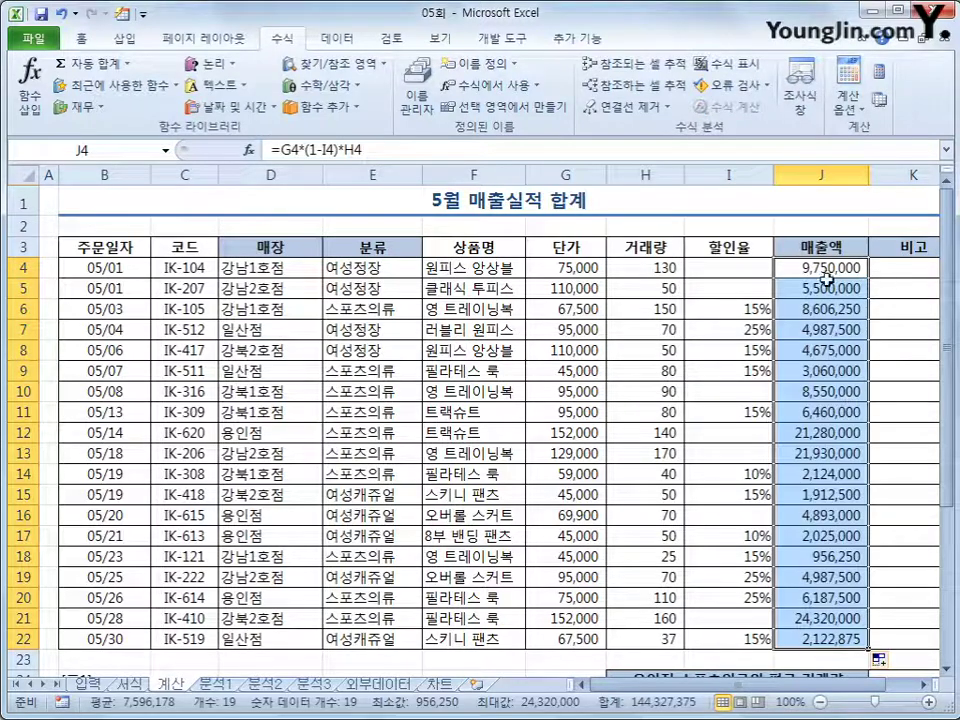
{"action": "left_click", "coordinate": [808, 637]}
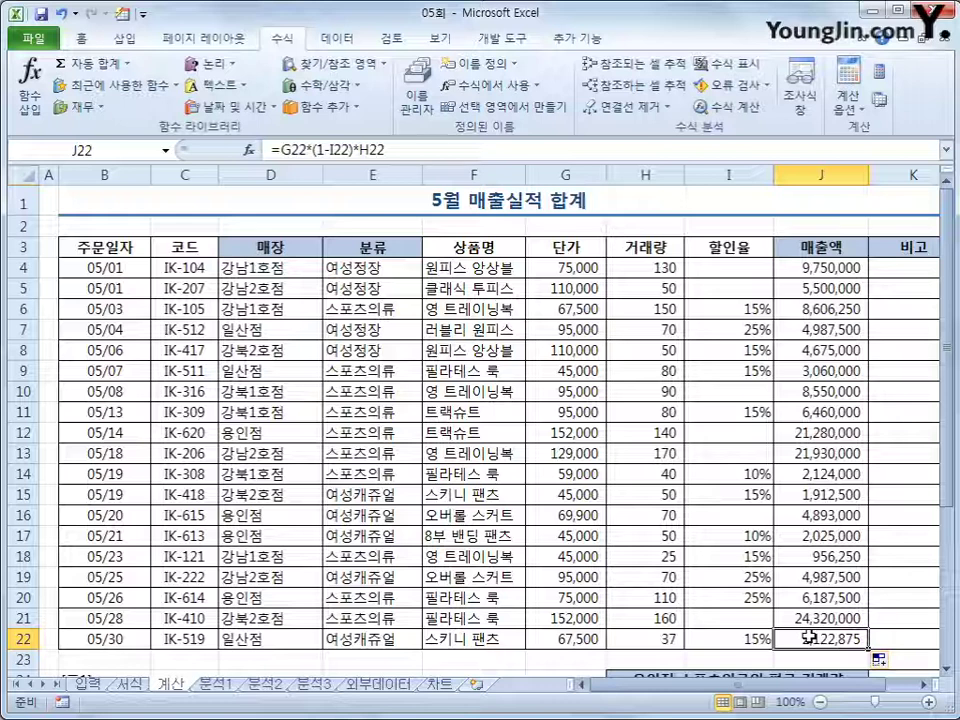
Begin an IF formula in K4 of the 비고 column with the unit price in G4 as the tested value.
{"action": "left_click", "coordinate": [916, 272]}
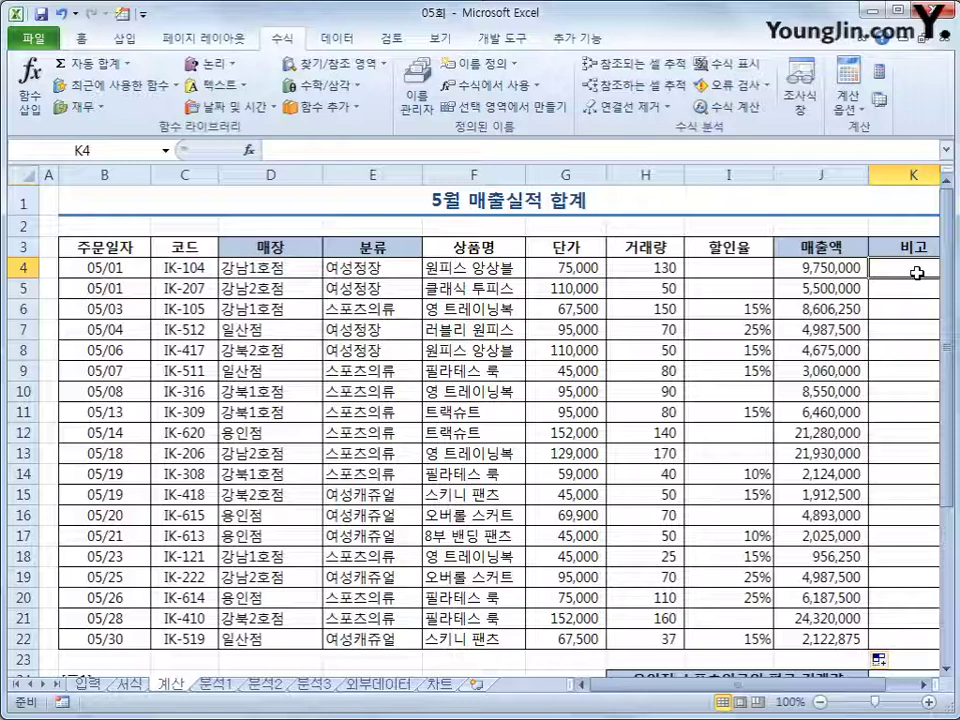
{"action": "type", "text": "="}
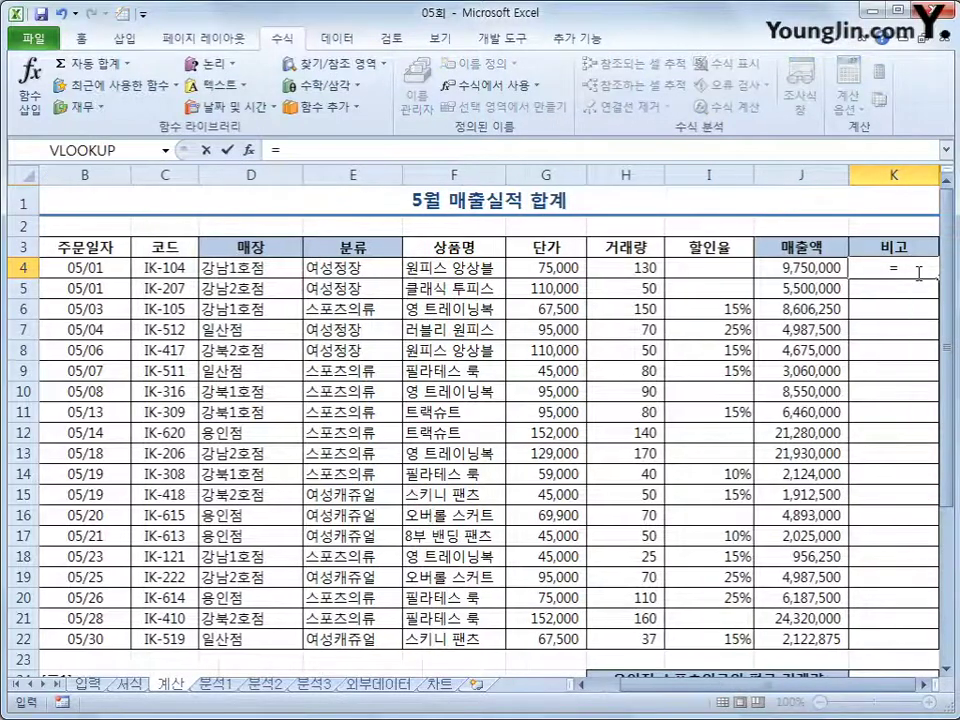
{"action": "type", "text": "if"}
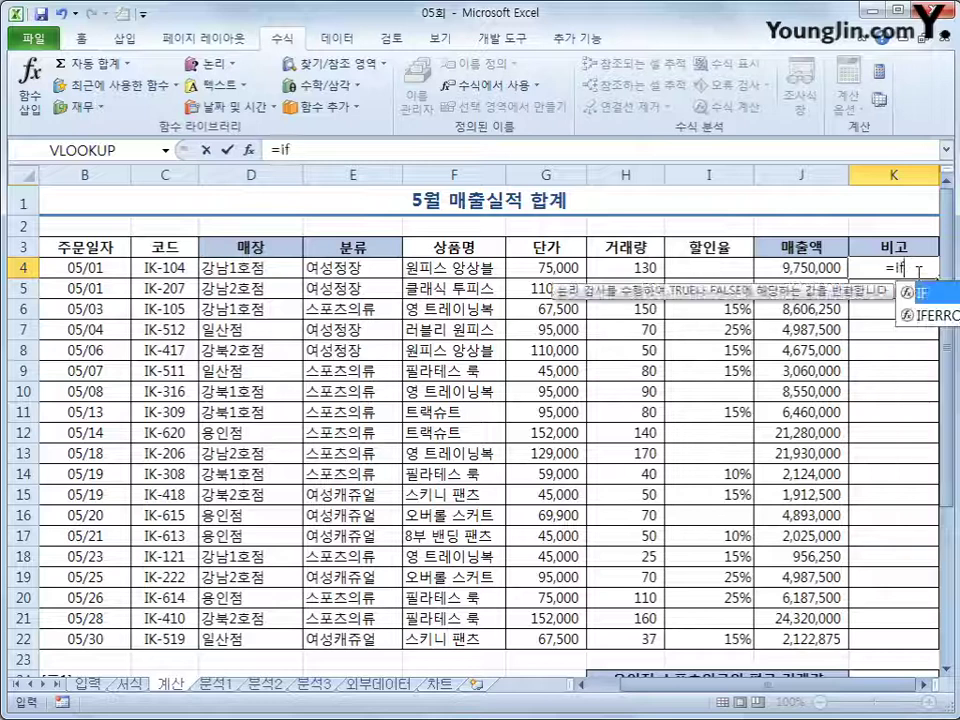
{"action": "type", "text": "("}
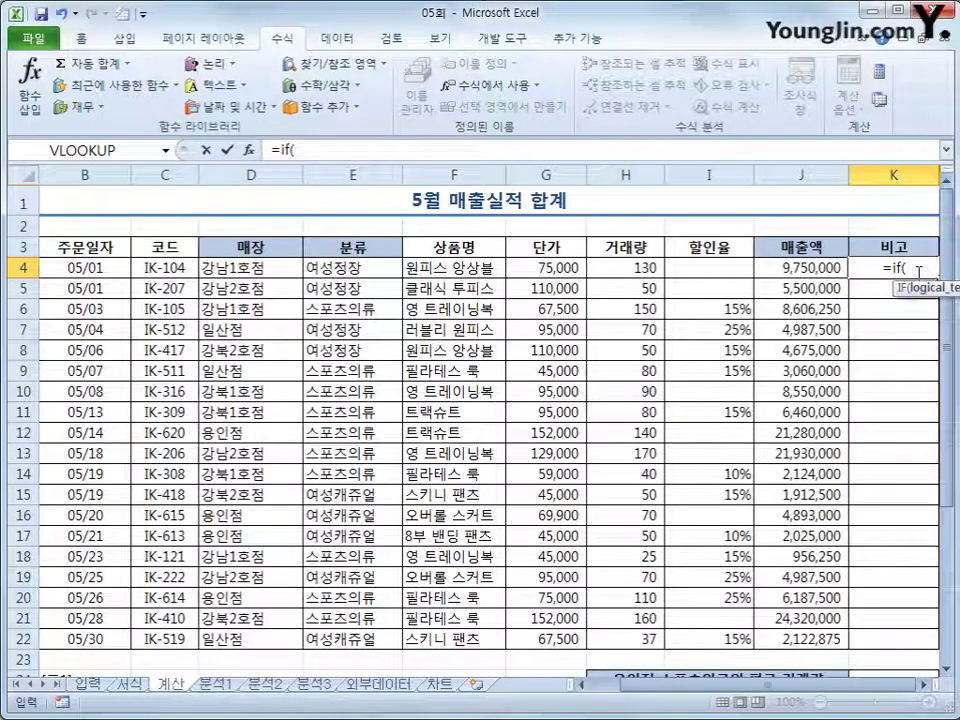
{"action": "key", "text": "Left"}
{"action": "key", "text": "Left"}
{"action": "key", "text": "Left"}
{"action": "key", "text": "Left"}
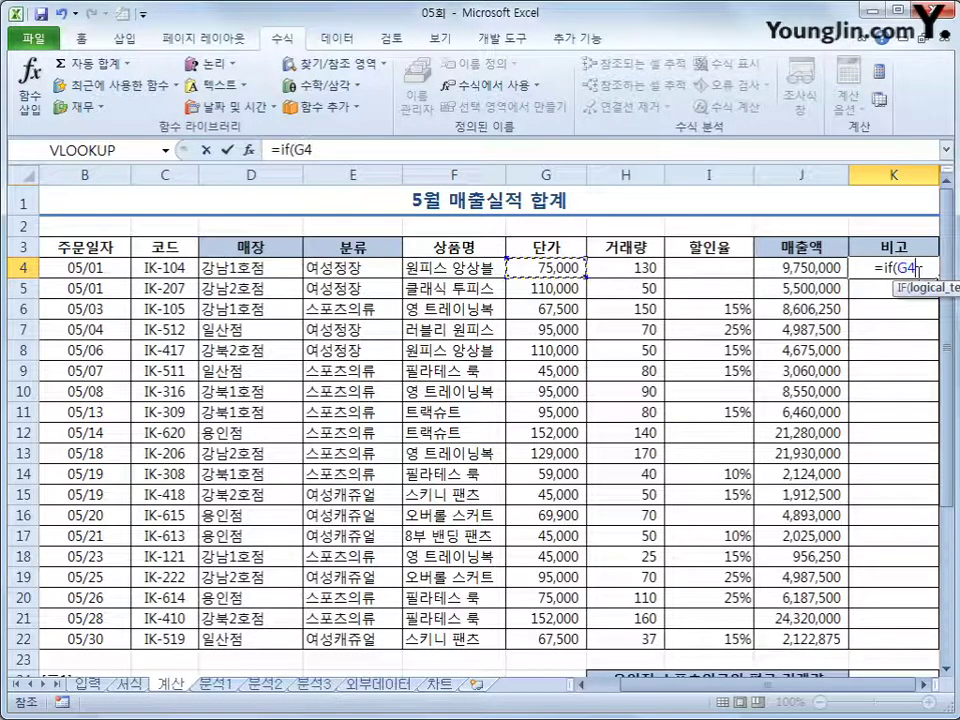
Complete the IF condition as greater than or equal to AVERAGE of the absolute unit price range $G$4:$G$22.
{"action": "type", "text": ">"}
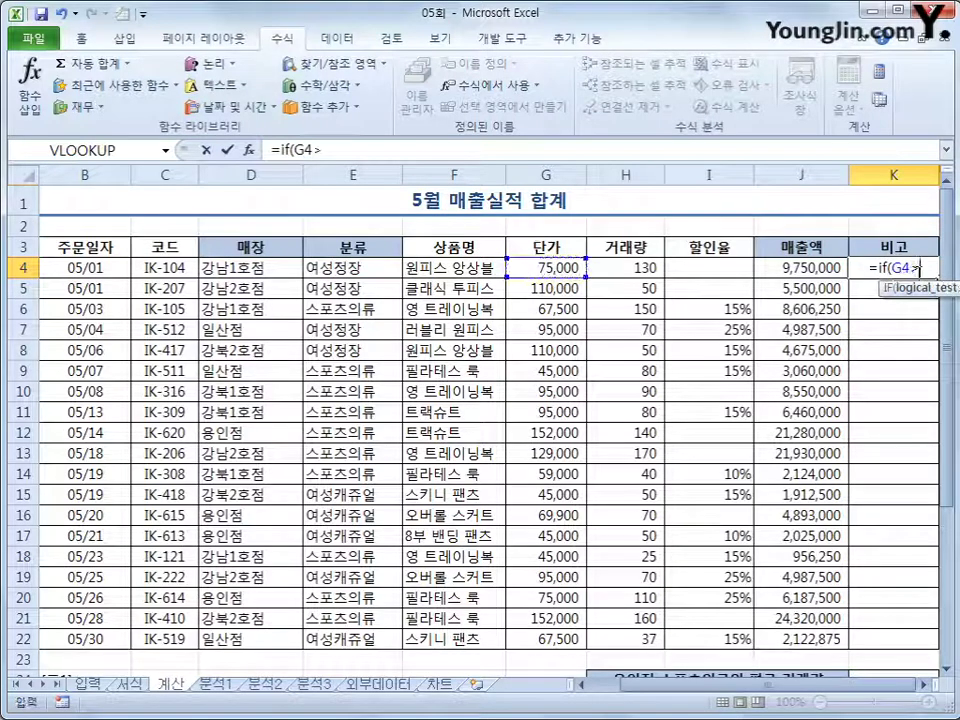
{"action": "type", "text": "=ave"}
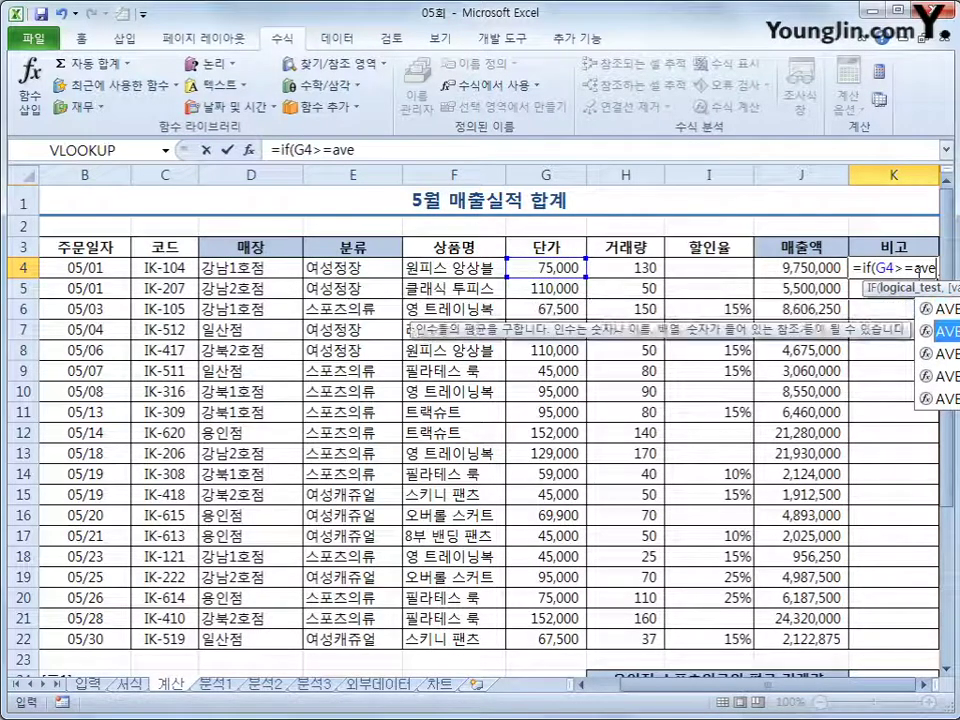
{"action": "key", "text": "Tab"}
{"action": "left_click_drag", "start_coordinate": [558, 268], "coordinate": [570, 636]}
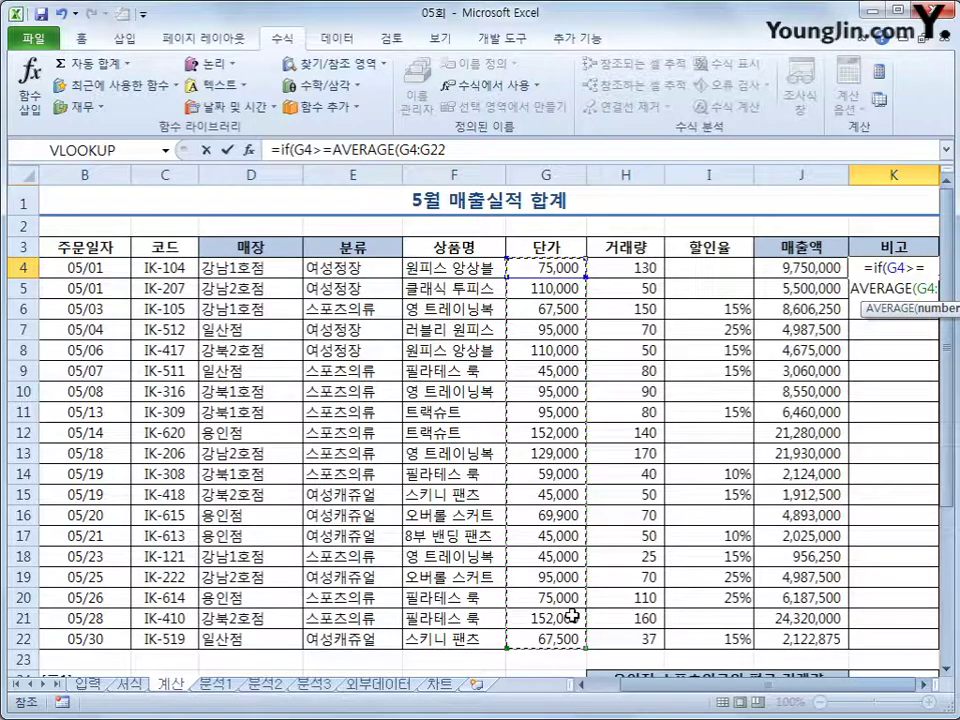
{"action": "key", "text": "F4"}
{"action": "type", "text": "),"}
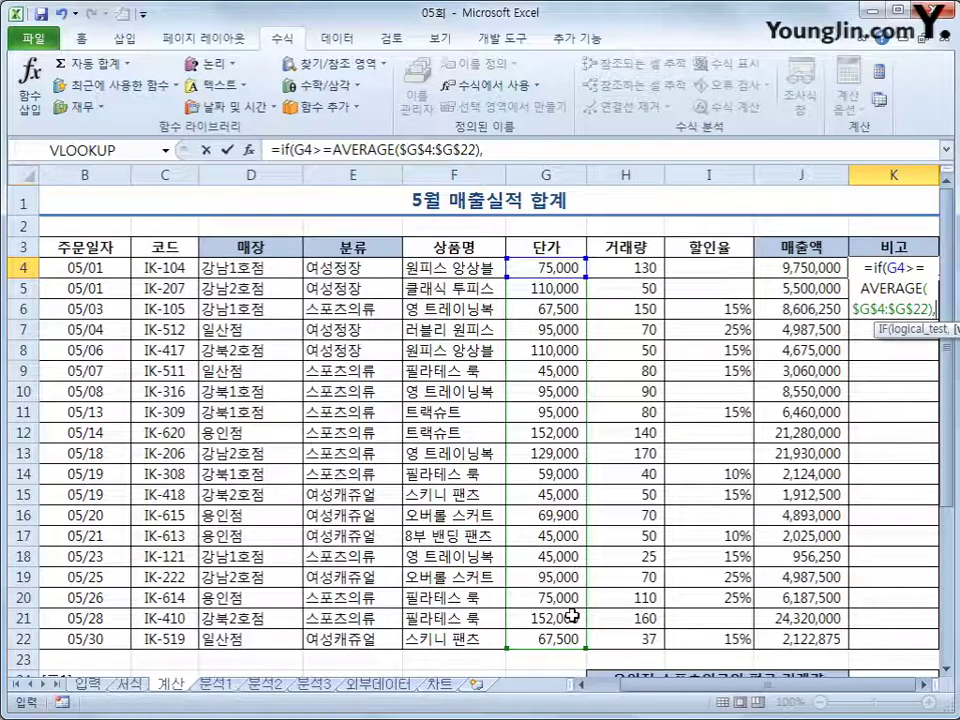
Finish the IF formula with "평균이상" when true and an empty string otherwise, and fill it down from K4 to K22.
{"action": "type", "text": "\"평균이"}
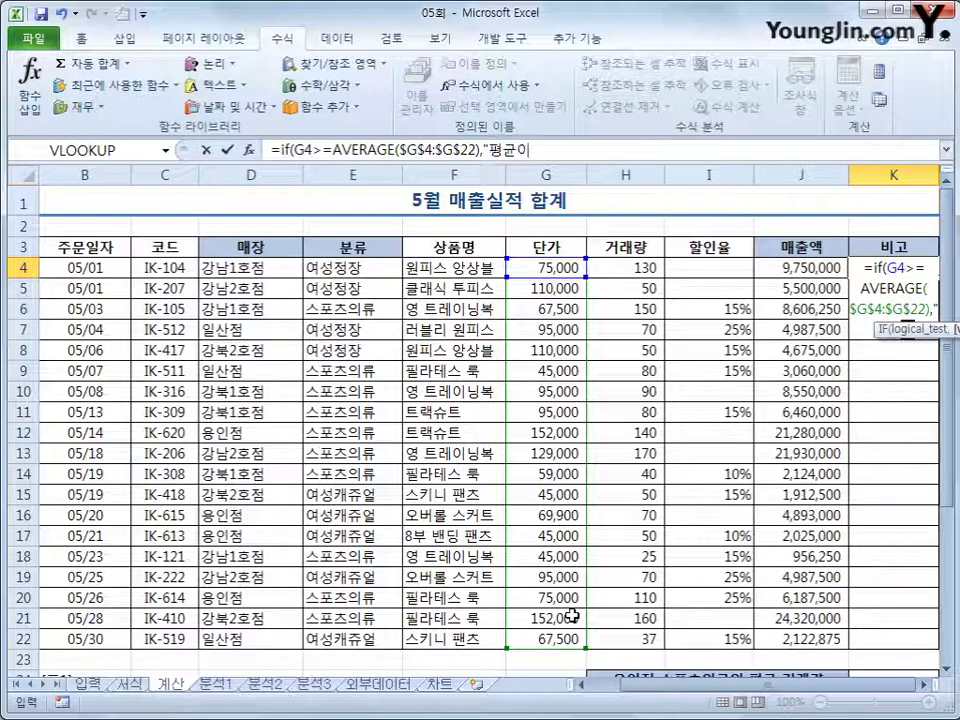
{"action": "type", "text": "상\",\"\""}
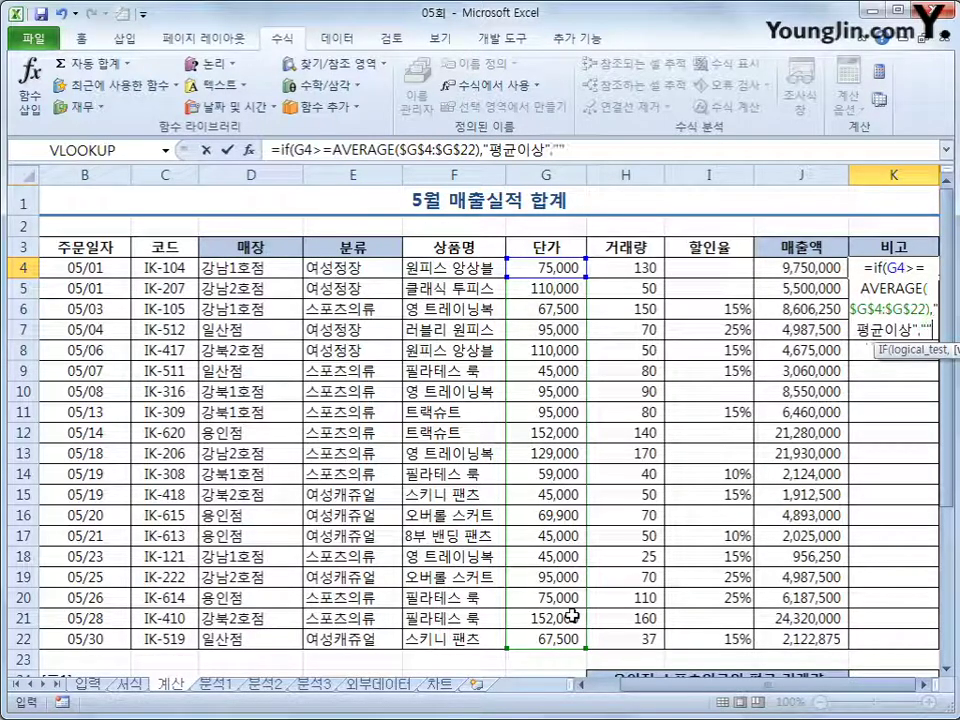
{"action": "key", "text": "Return"}
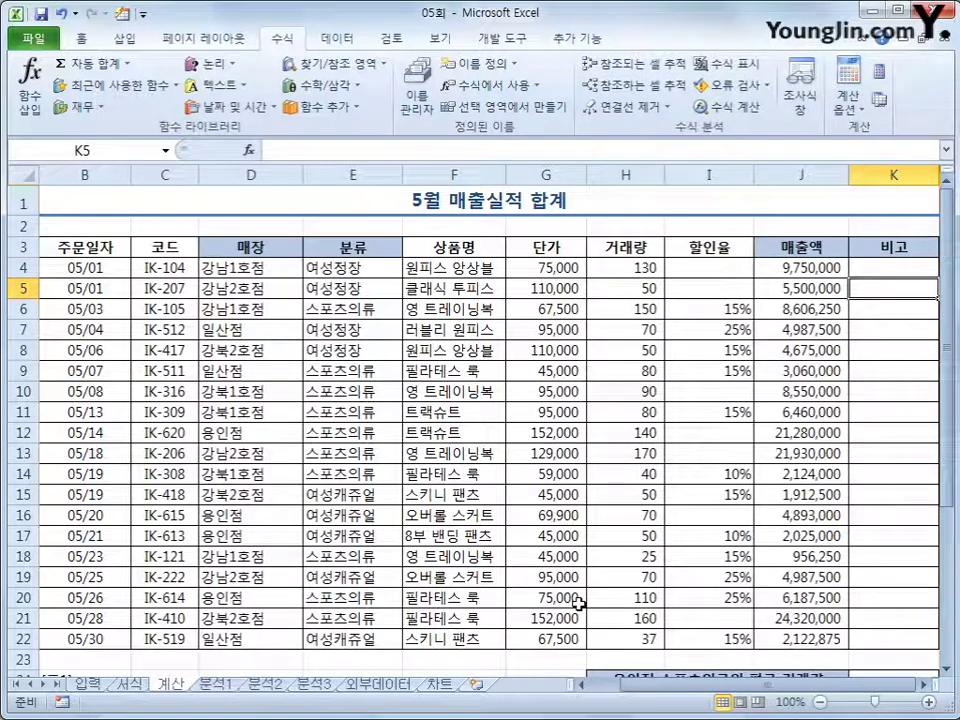
{"action": "left_click", "coordinate": [895, 270]}
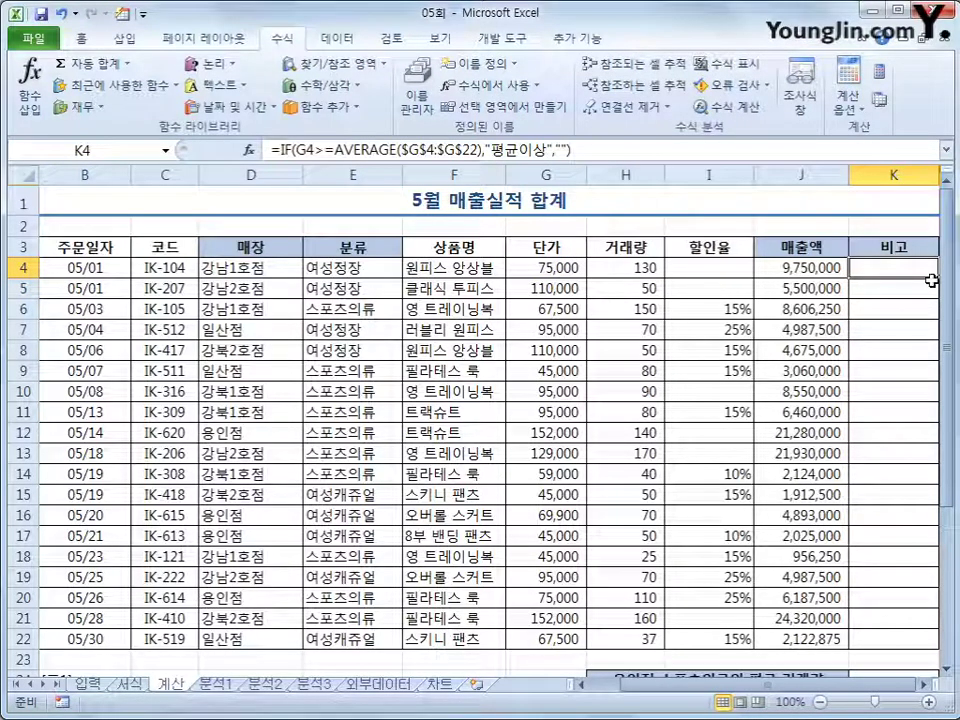
{"action": "double_click", "coordinate": [937, 276]}
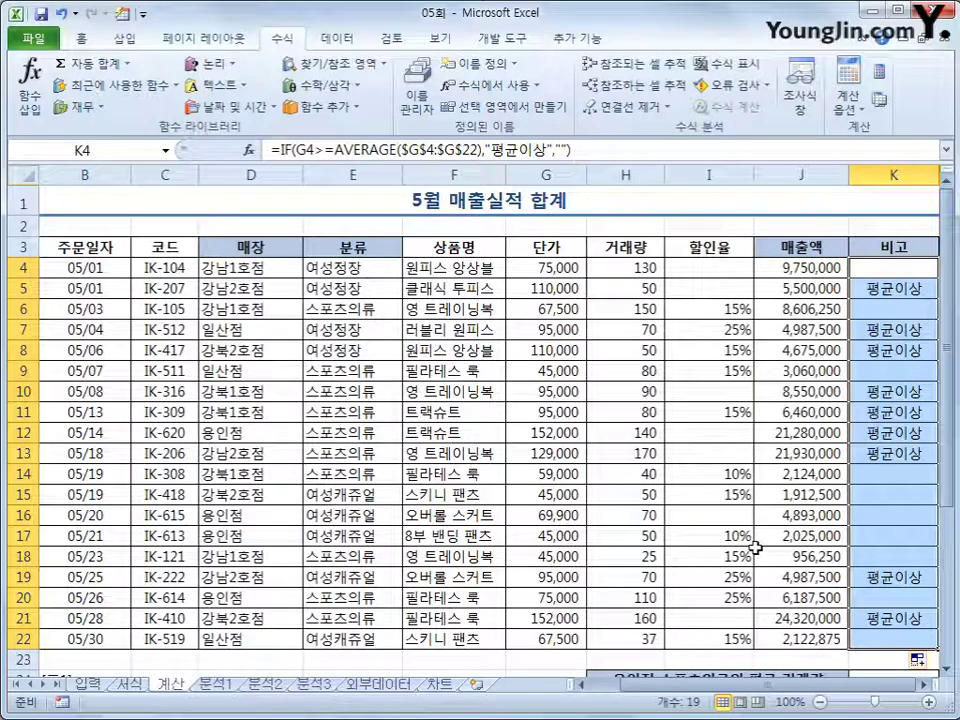
Insert the statistical function AVERAGEIFS in cell K24, beside the 용인점 스포츠의류의 평균 거래량 label.
{"action": "scroll", "coordinate": [755, 548], "scroll_direction": "down", "scroll_amount": 2}
{"action": "left_click", "coordinate": [863, 544]}
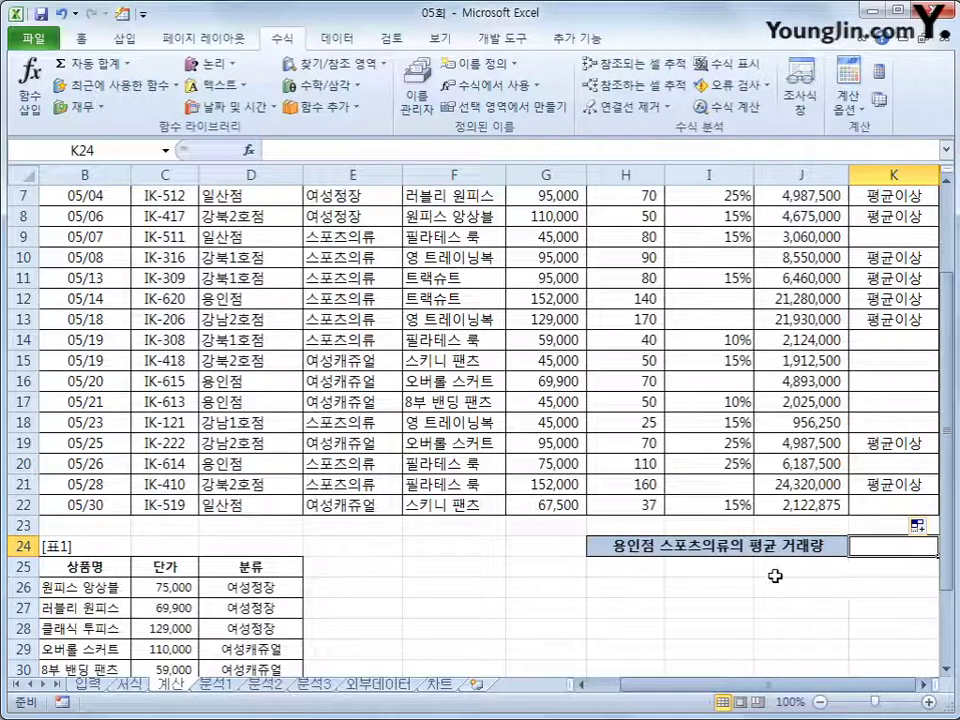
{"action": "left_click", "coordinate": [322, 106]}
{"action": "mouse_move", "coordinate": [333, 129]}
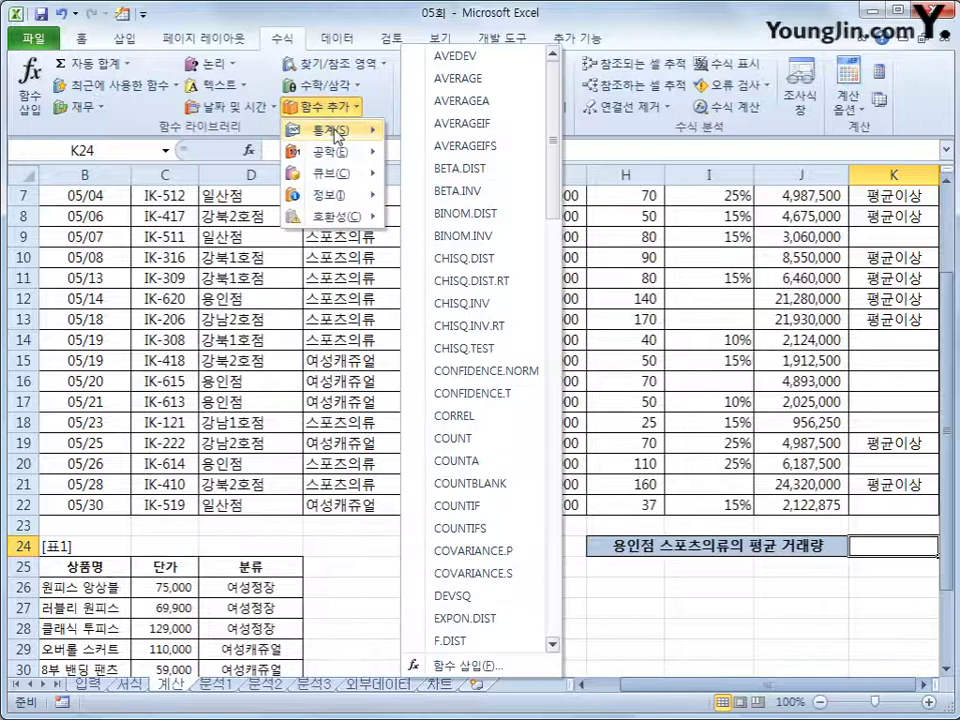
{"action": "left_click", "coordinate": [470, 147]}
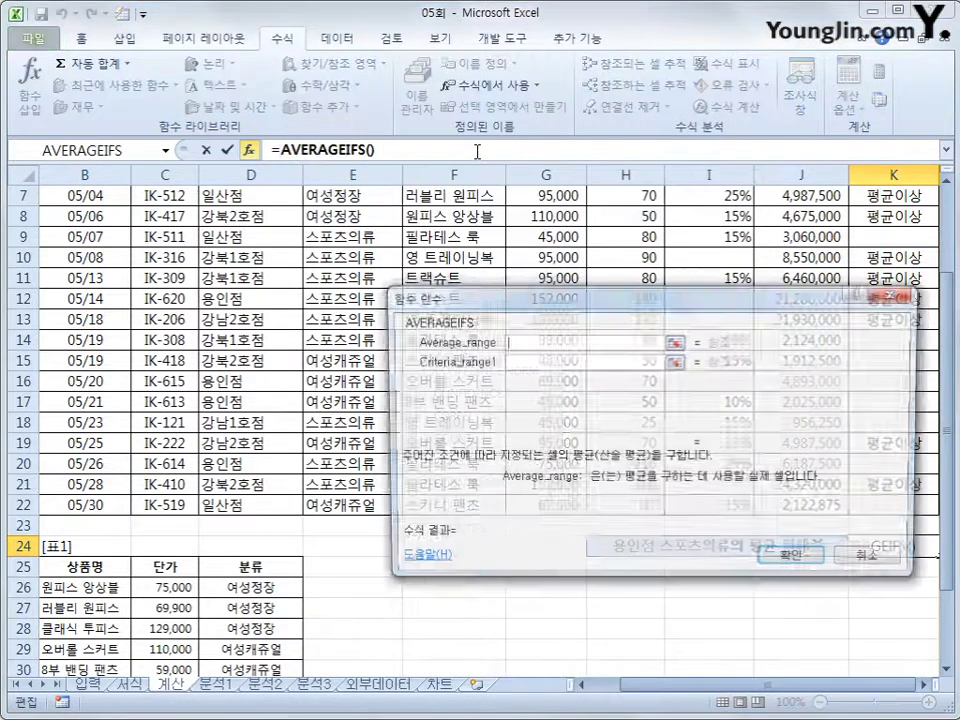
Move the AVERAGEIFS arguments dialog clear of the first data rows and set Average_range to the 거래량 data H4:H22.
{"action": "left_click_drag", "start_coordinate": [494, 303], "coordinate": [390, 133]}
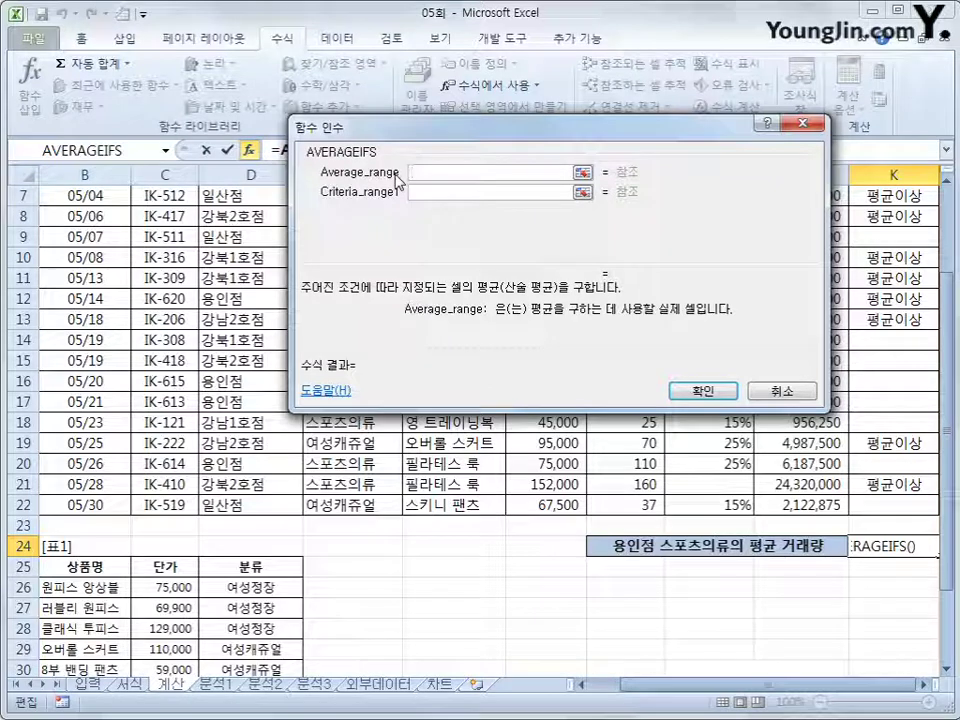
{"action": "left_click_drag", "start_coordinate": [478, 133], "coordinate": [453, 327]}
{"action": "scroll", "coordinate": [475, 212], "scroll_direction": "up", "scroll_amount": 2}
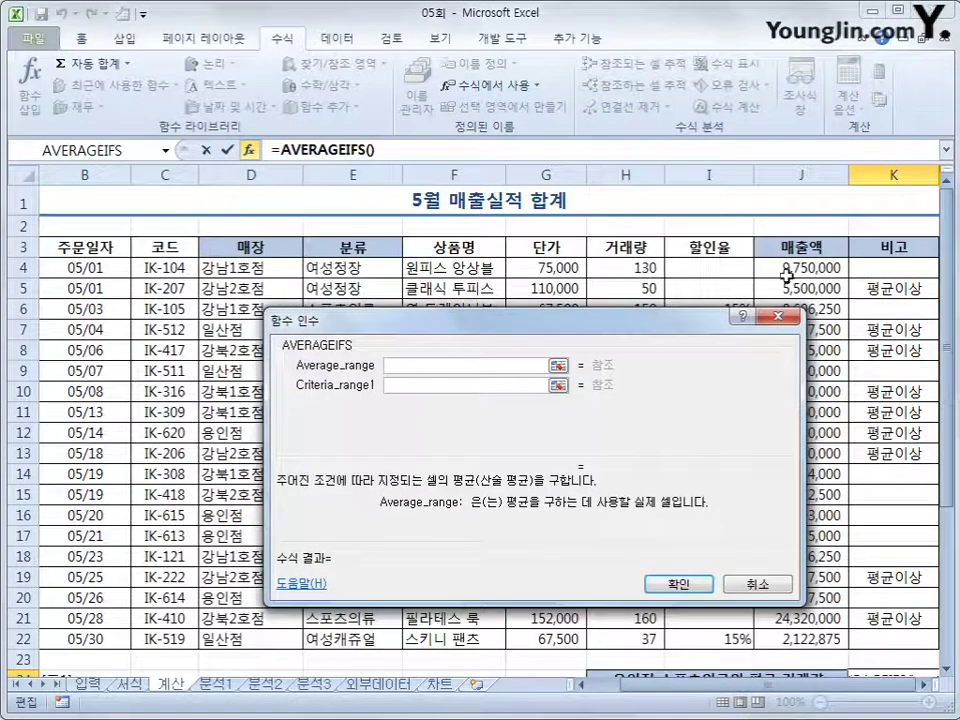
{"action": "left_click_drag", "start_coordinate": [629, 267], "coordinate": [608, 636]}
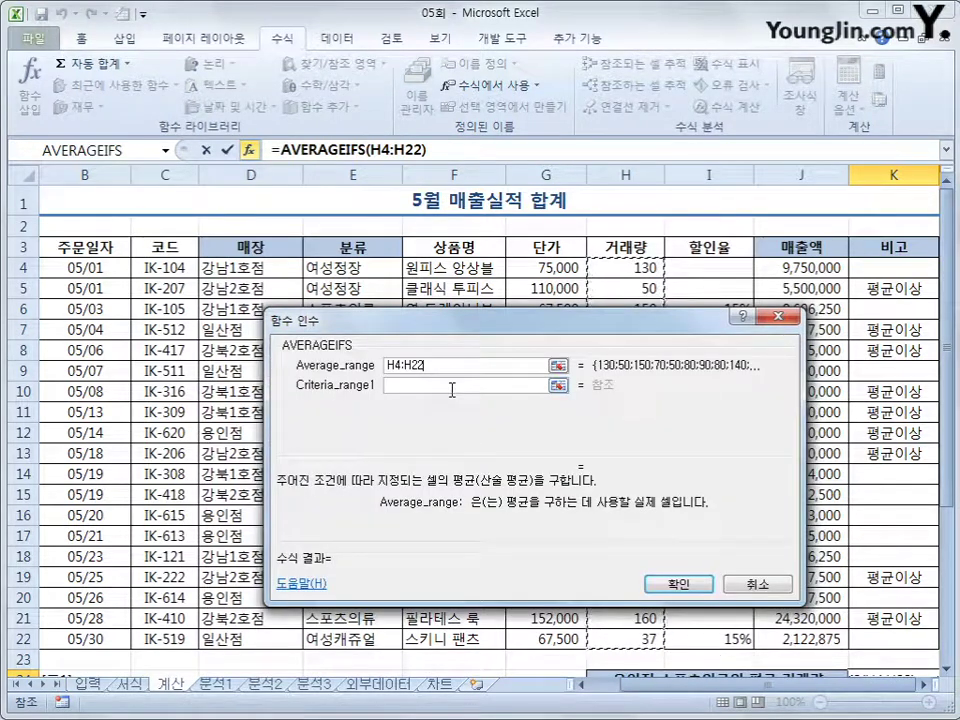
Move the arguments dialog off the 매장 column and set Criteria_range1 to D4:D22.
{"action": "left_click", "coordinate": [452, 386]}
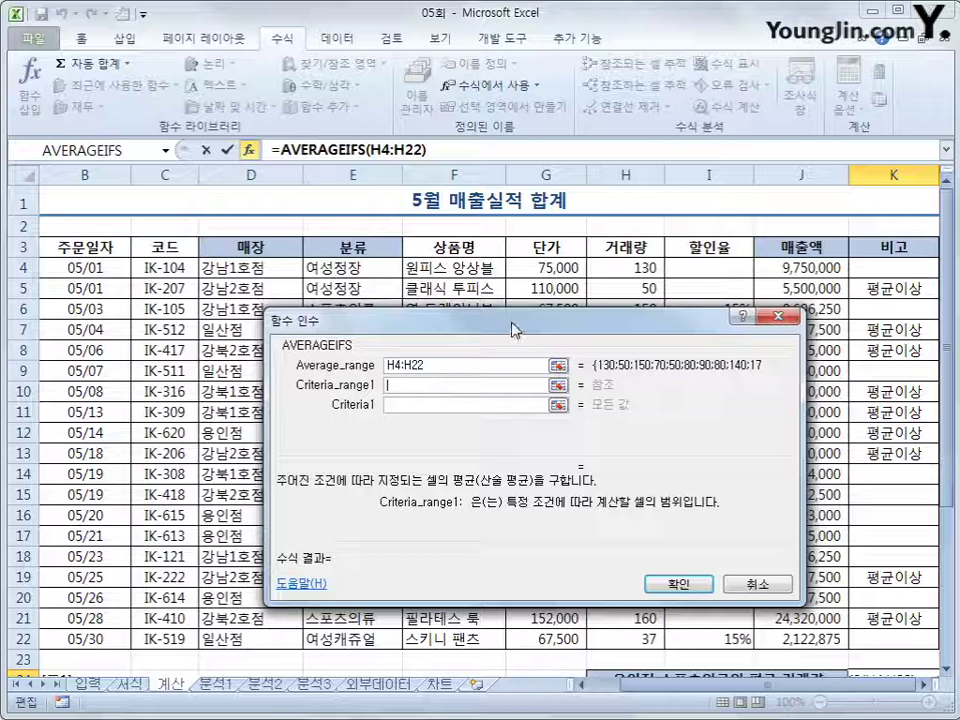
{"action": "left_click_drag", "start_coordinate": [515, 329], "coordinate": [581, 245]}
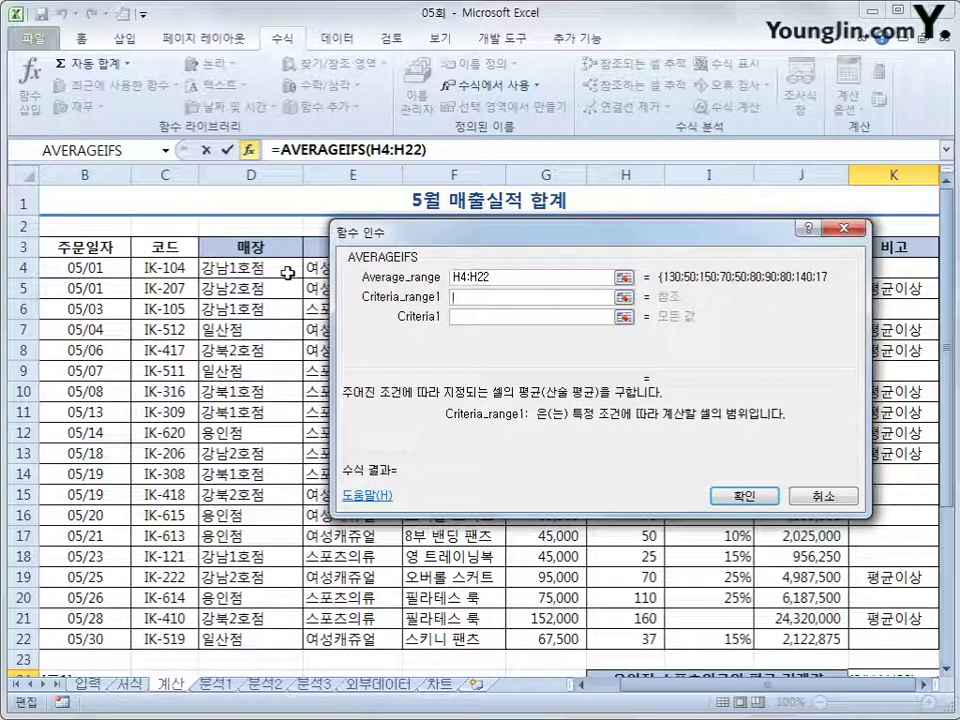
{"action": "left_click_drag", "start_coordinate": [287, 272], "coordinate": [253, 641]}
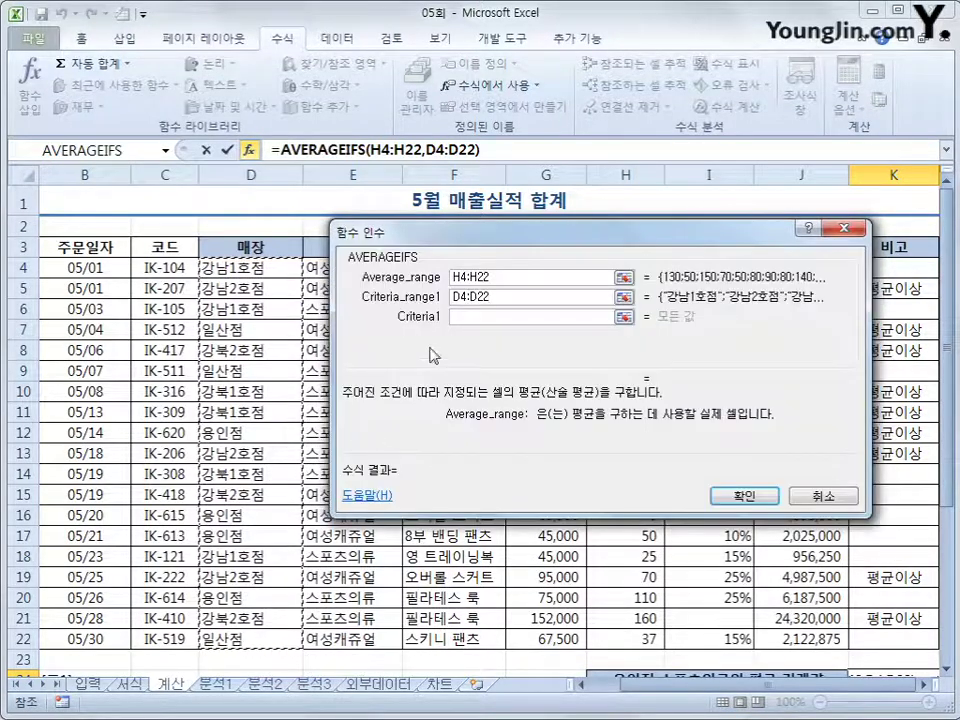
Set Criteria1 of the AVERAGEIFS function to "용인점" and Criteria_range2 to the 분류 data E4:E22.
{"action": "left_click", "coordinate": [468, 316]}
{"action": "type", "text": "용인점"}
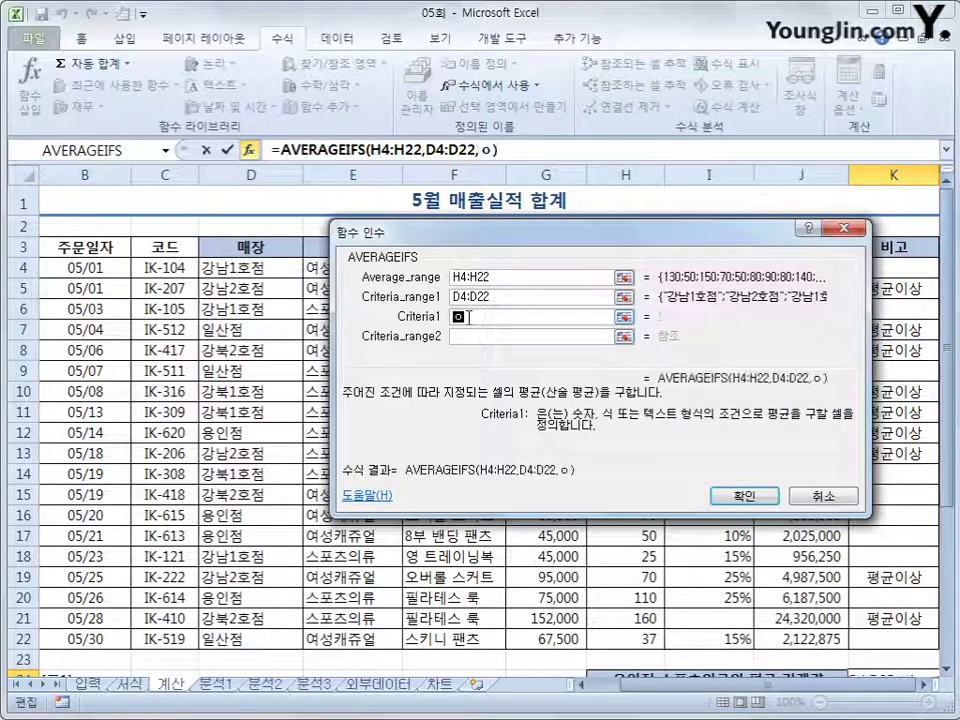
{"action": "key", "text": "Tab"}
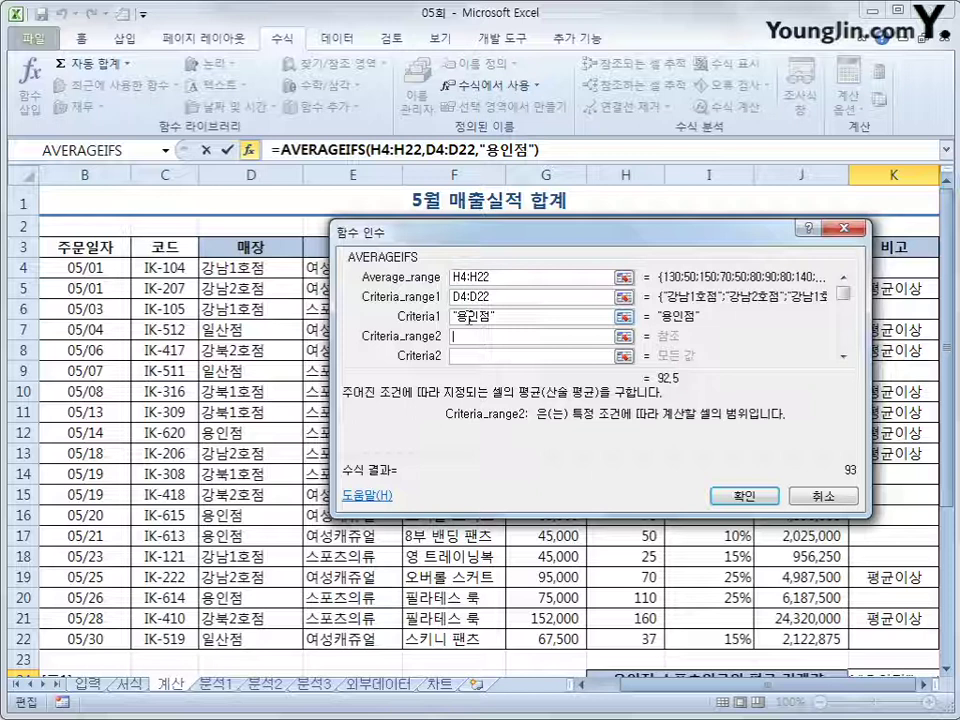
{"action": "left_click", "coordinate": [325, 272]}
{"action": "left_click_drag", "start_coordinate": [325, 272], "coordinate": [314, 637]}
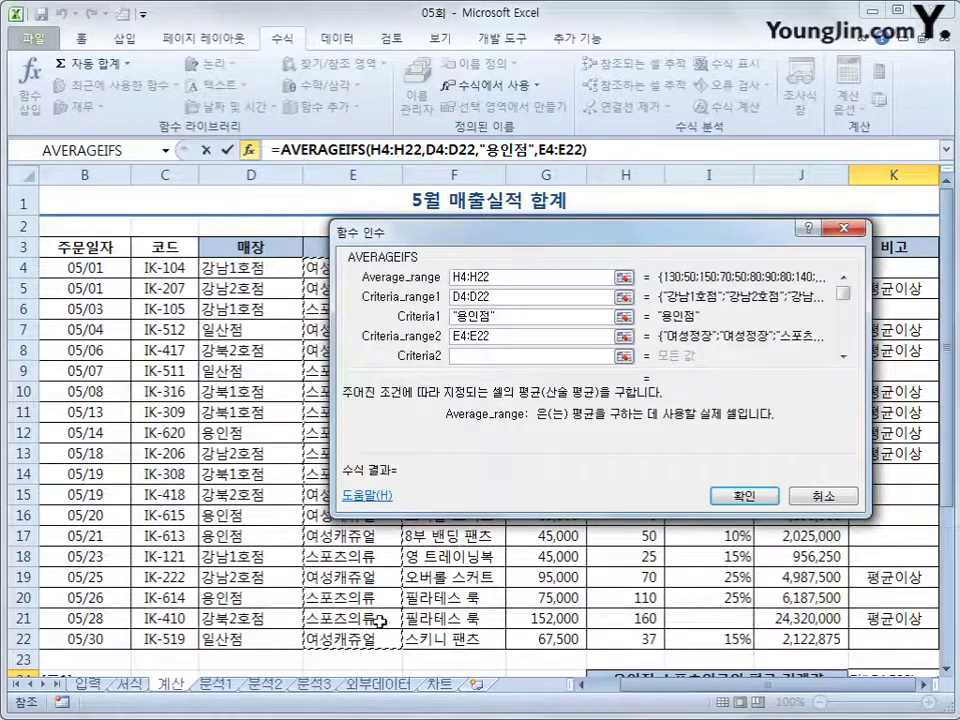
Set Criteria2 to "스포츠의류" and complete the AVERAGEIFS formula in K24.
{"action": "left_click", "coordinate": [464, 355]}
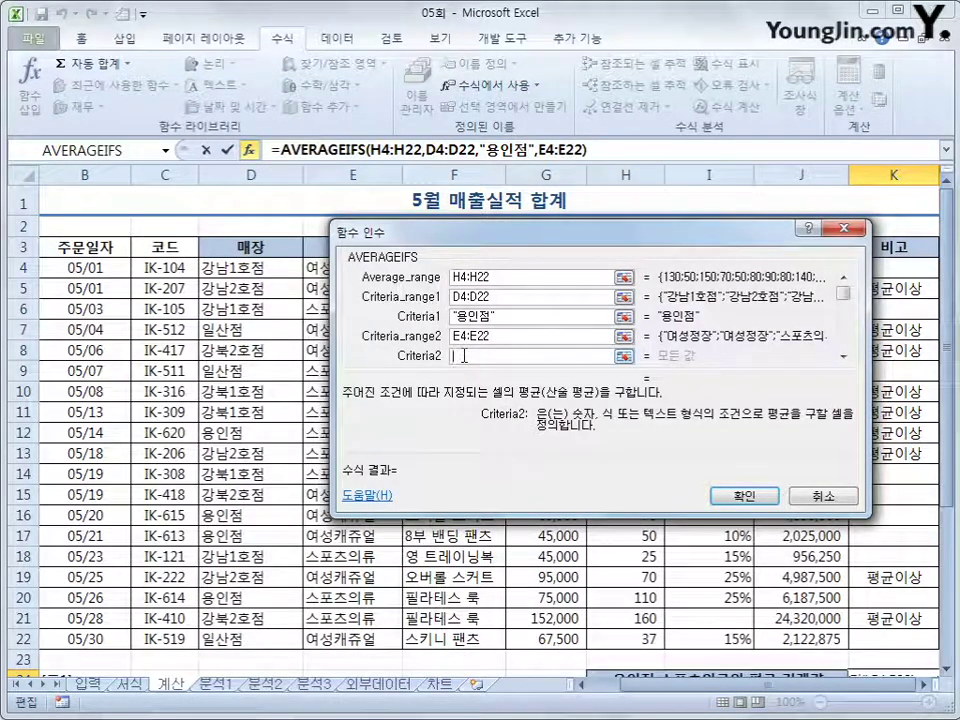
{"action": "type", "text": "스포츠"}
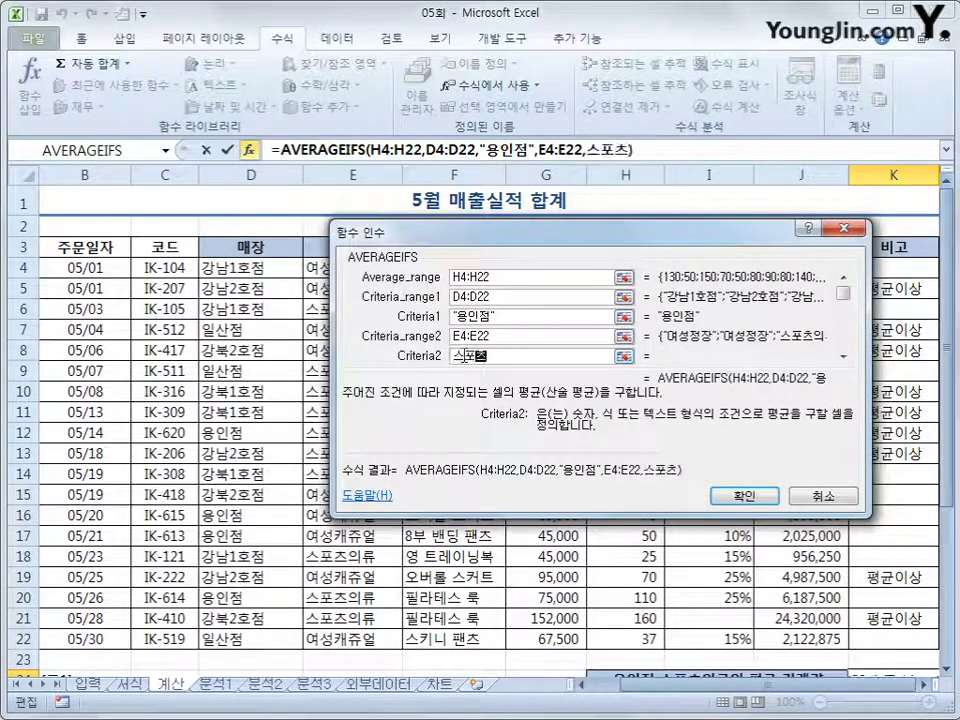
{"action": "type", "text": "웰류"}
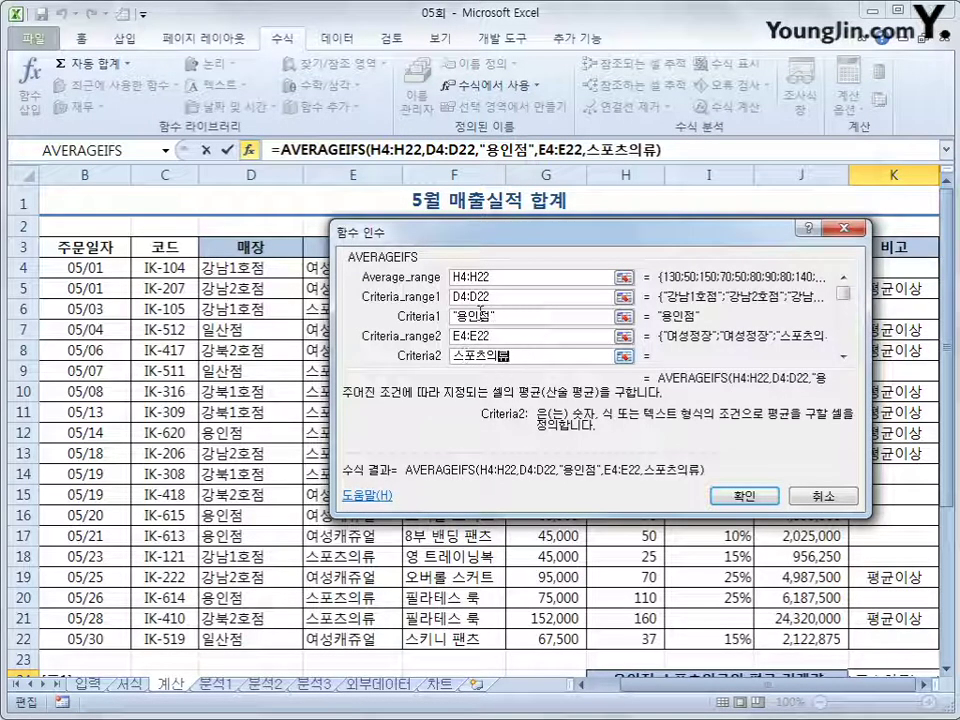
{"action": "left_click", "coordinate": [744, 497]}
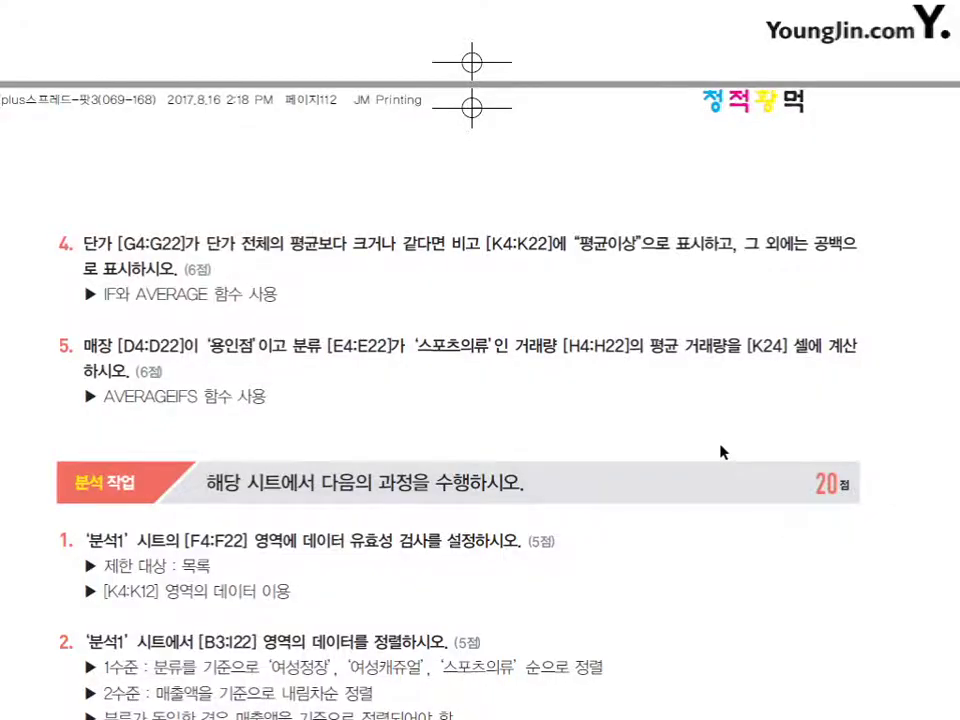
Switch to the exam document and read 분석 작업 tasks 1 and 2 on data validation and sorting in sheet 분석1.
{"action": "scroll", "coordinate": [720, 450], "scroll_direction": "down", "scroll_amount": 5}
{"action": "scroll", "coordinate": [722, 451], "scroll_direction": "down", "scroll_amount": 2}
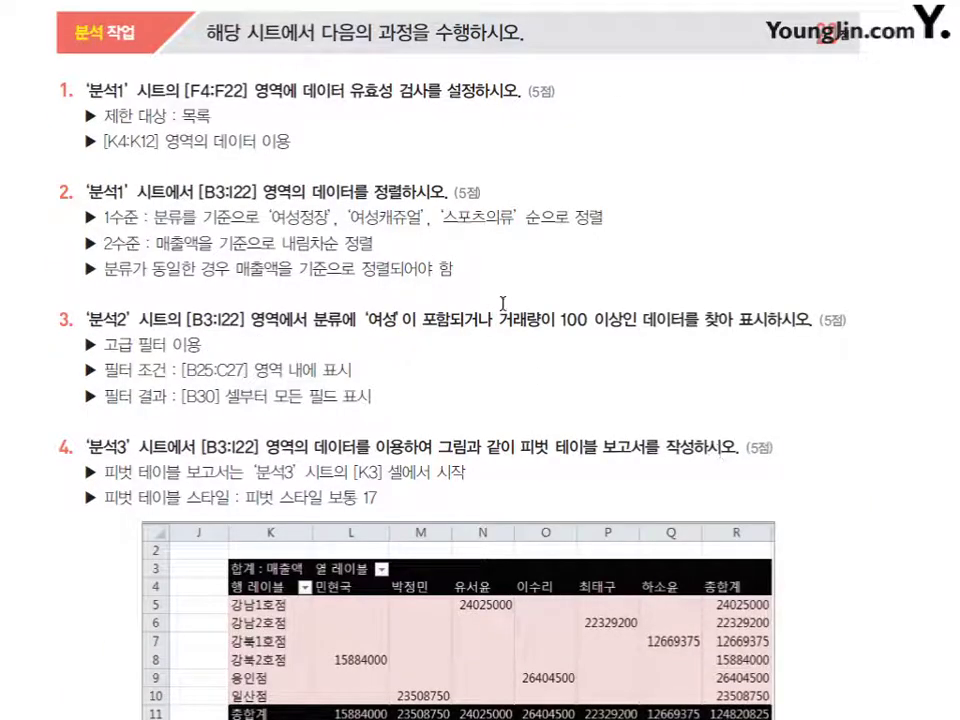
{"action": "left_click_drag", "start_coordinate": [304, 93], "coordinate": [441, 93]}
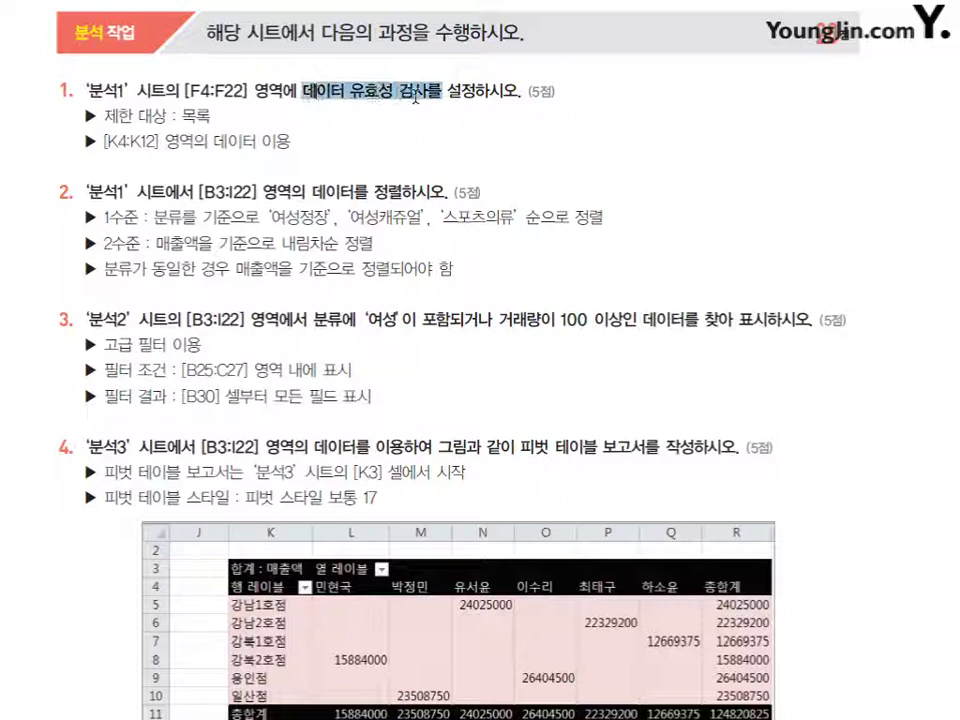
{"action": "double_click", "coordinate": [181, 116]}
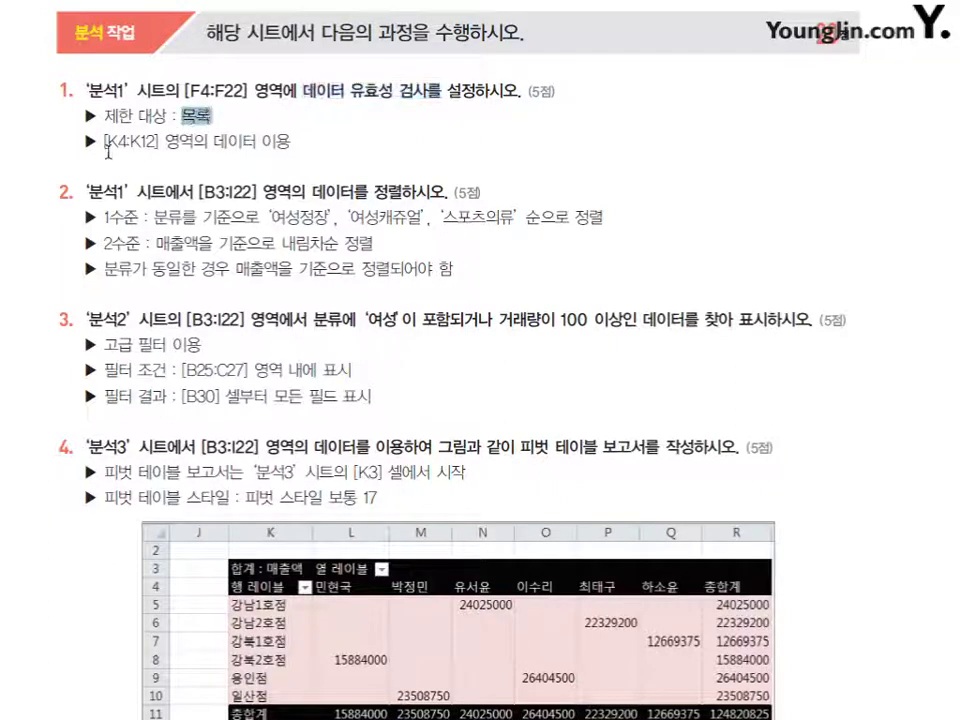
{"action": "left_click_drag", "start_coordinate": [104, 142], "coordinate": [266, 143]}
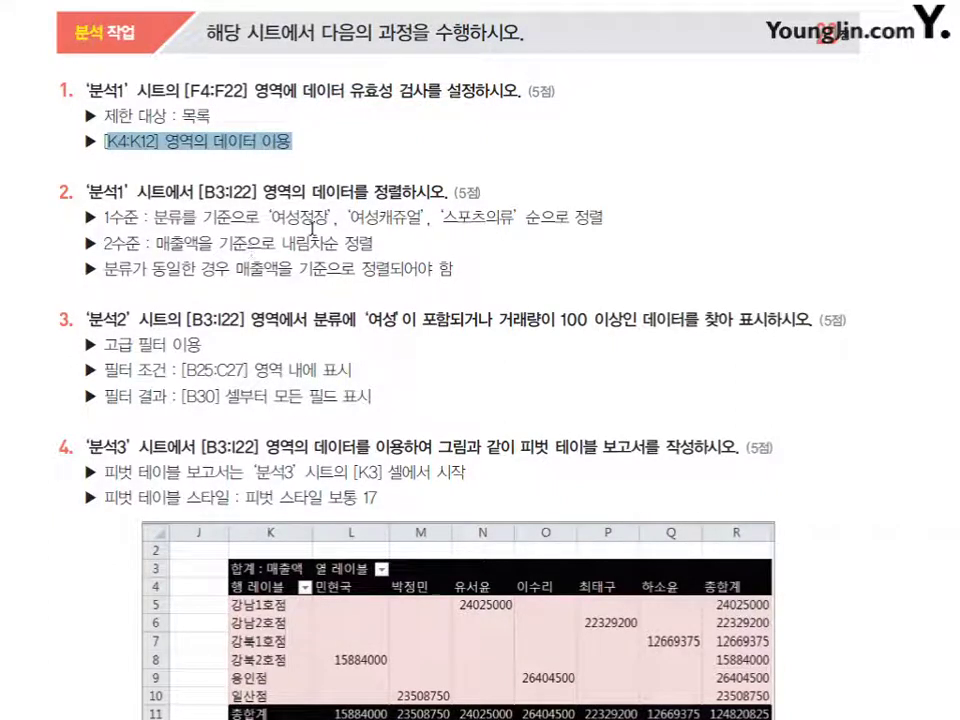
{"action": "left_click_drag", "start_coordinate": [312, 192], "coordinate": [447, 192]}
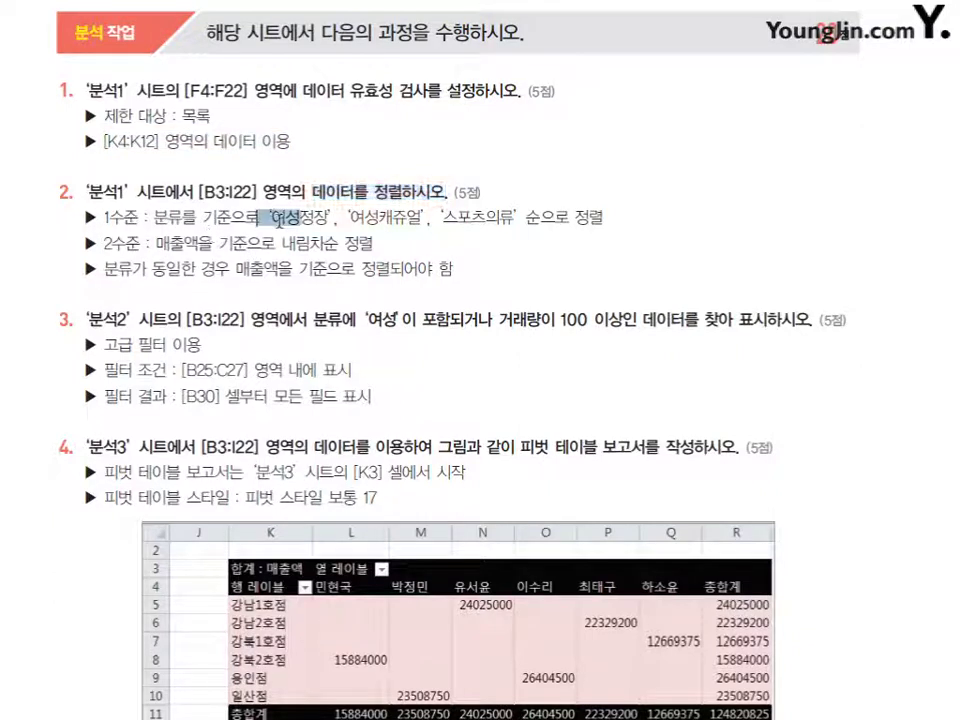
{"action": "left_click_drag", "start_coordinate": [201, 216], "coordinate": [517, 216]}
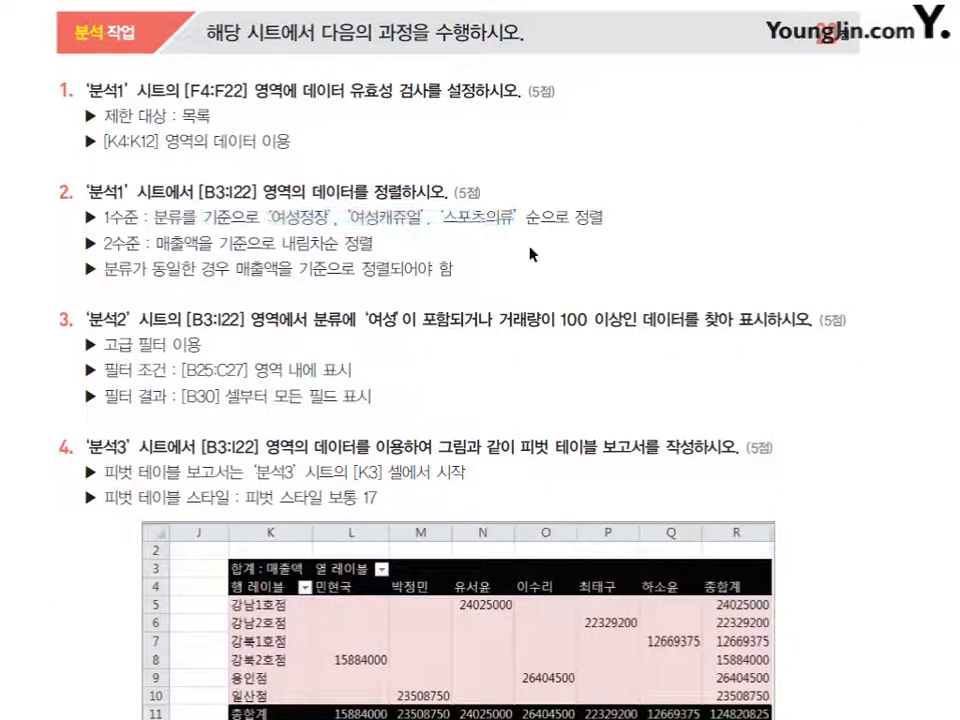
{"action": "left_click_drag", "start_coordinate": [155, 242], "coordinate": [340, 242]}
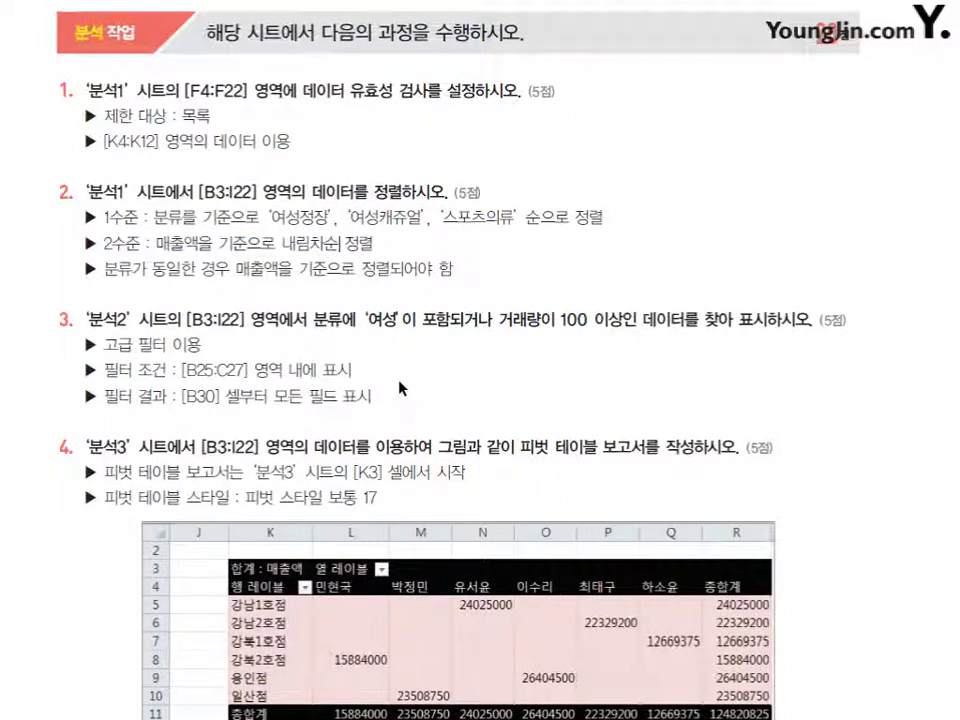
Read 분석 작업 tasks 3 and 4, covering the advanced filter in sheet 분석2 and the pivot table report in sheet 분석3.
{"action": "scroll", "coordinate": [399, 388], "scroll_direction": "down", "scroll_amount": 1}
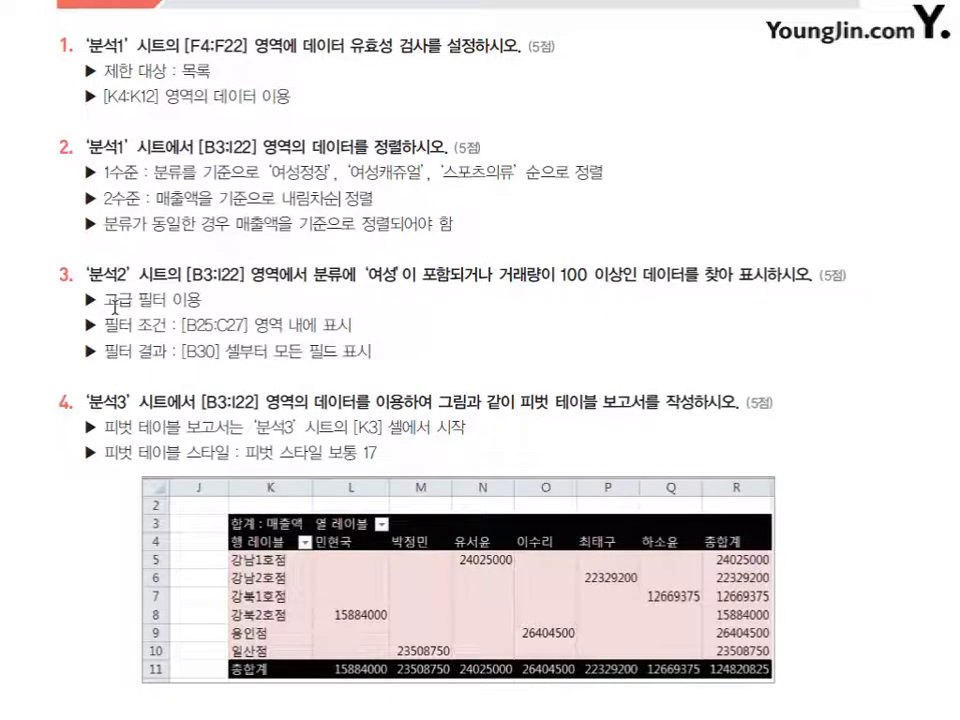
{"action": "left_click_drag", "start_coordinate": [104, 300], "coordinate": [204, 300]}
{"action": "left_click_drag", "start_coordinate": [314, 284], "coordinate": [620, 289]}
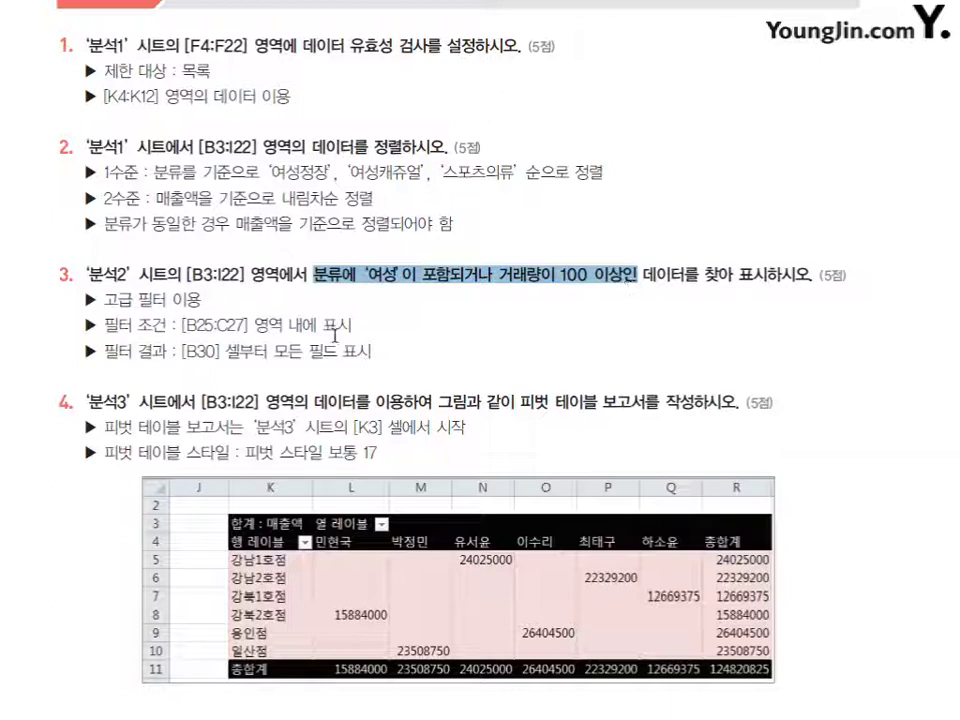
{"action": "left_click_drag", "start_coordinate": [181, 326], "coordinate": [257, 327]}
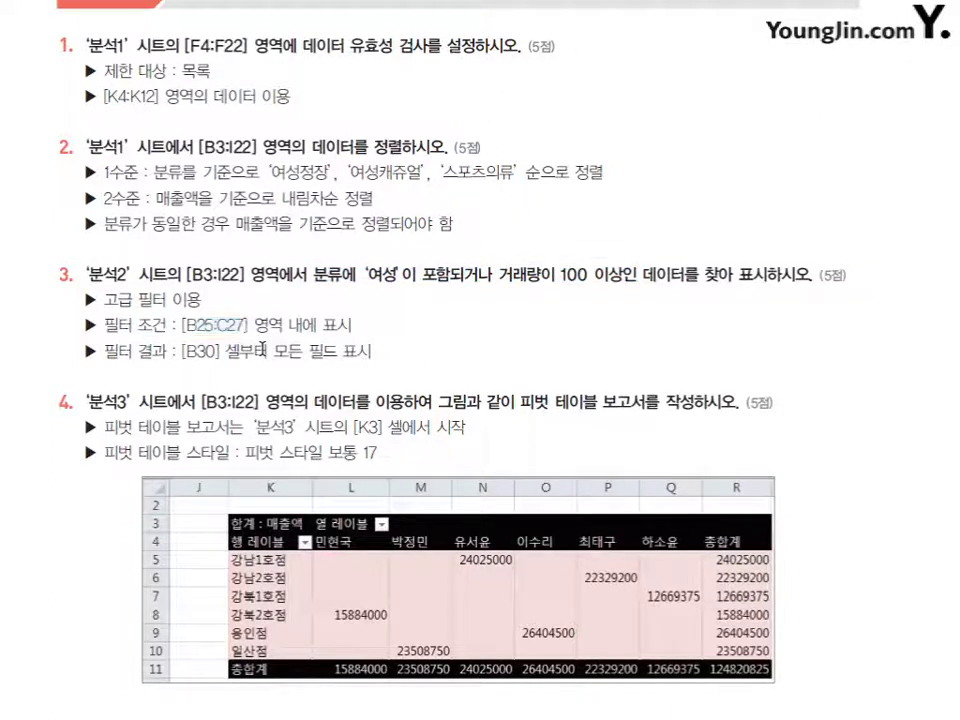
{"action": "left_click_drag", "start_coordinate": [268, 351], "coordinate": [352, 356]}
{"action": "scroll", "coordinate": [352, 358], "scroll_direction": "down", "scroll_amount": 3}
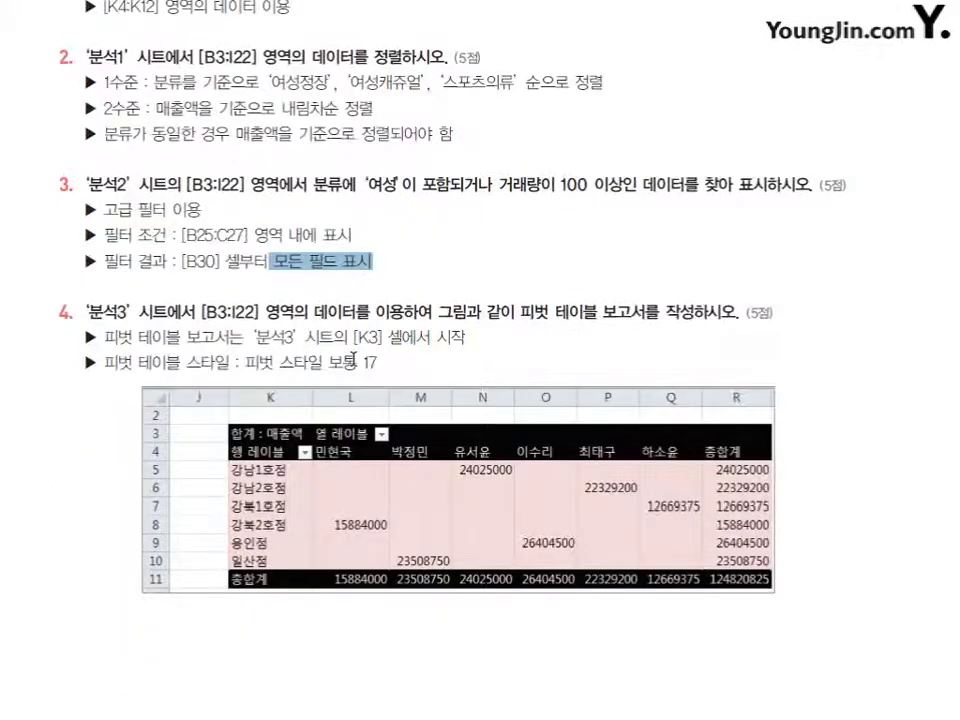
{"action": "scroll", "coordinate": [352, 358], "scroll_direction": "up", "scroll_amount": 2}
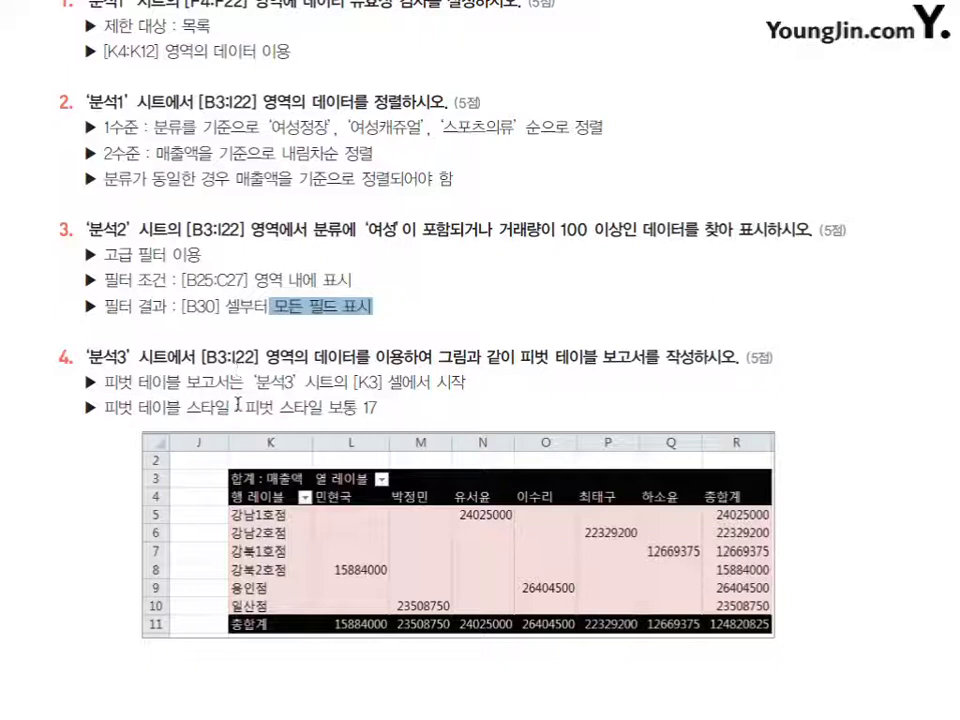
{"action": "left_click_drag", "start_coordinate": [254, 382], "coordinate": [378, 381]}
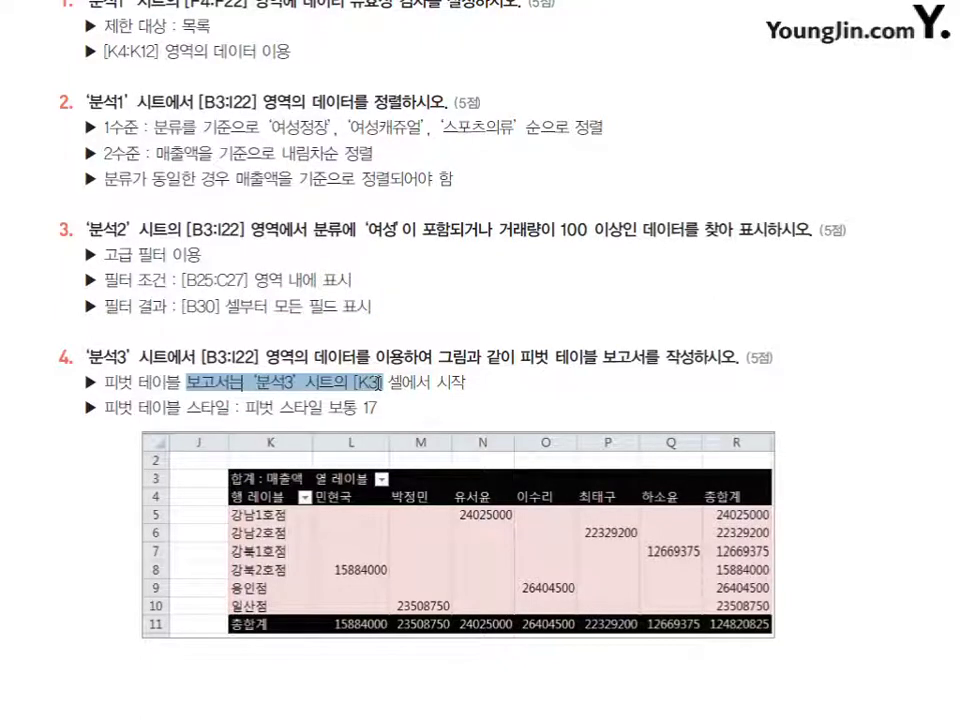
{"action": "left_click", "coordinate": [477, 416]}
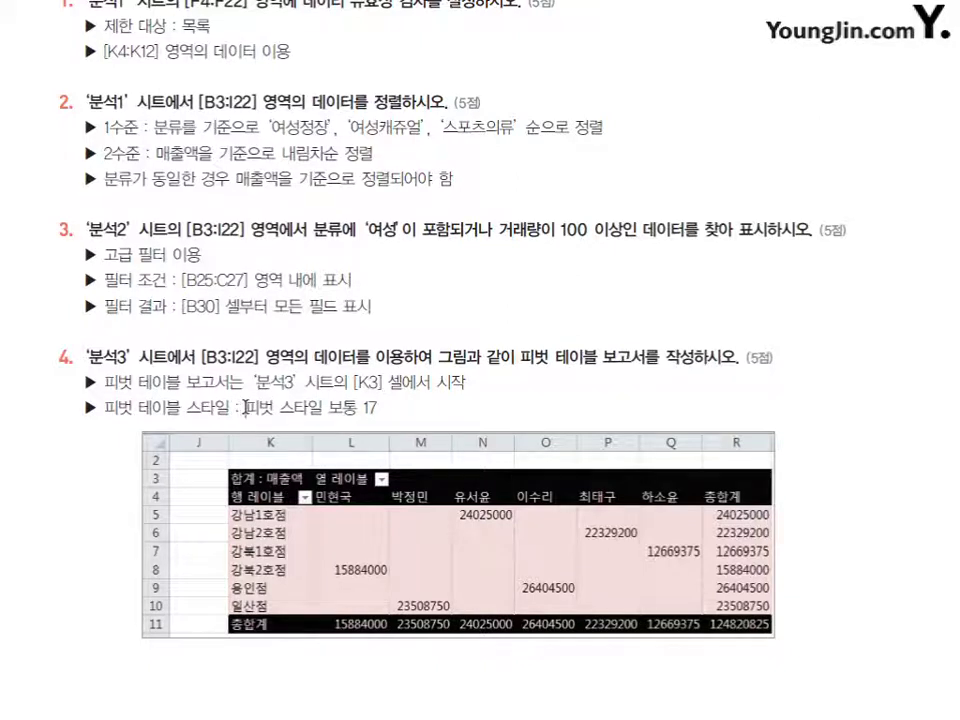
{"action": "left_click_drag", "start_coordinate": [245, 408], "coordinate": [371, 408]}
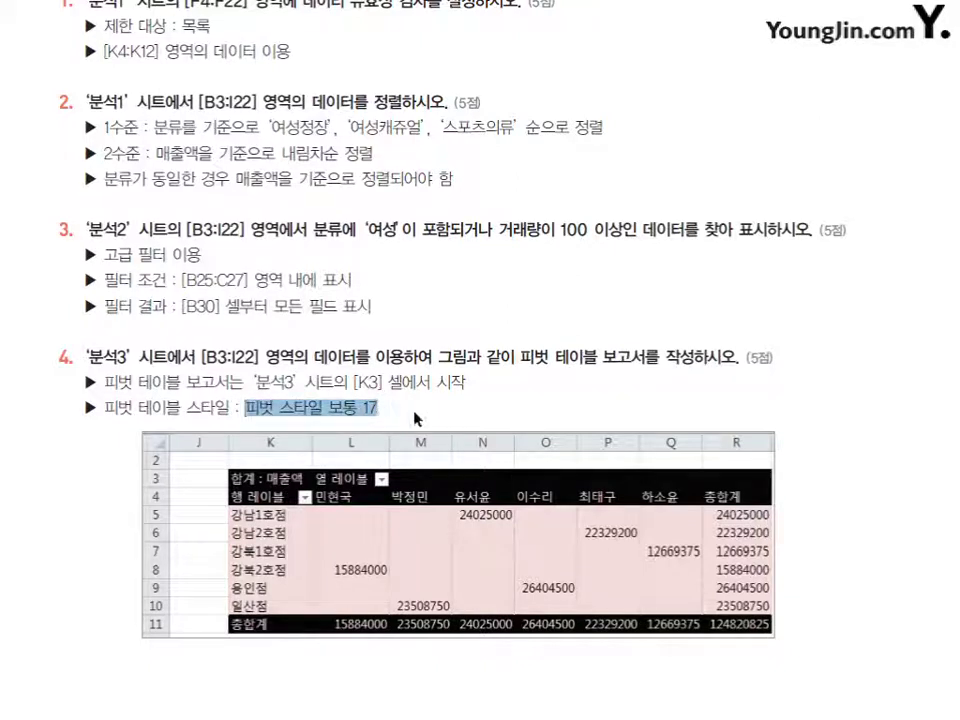
{"action": "left_click", "coordinate": [413, 411]}
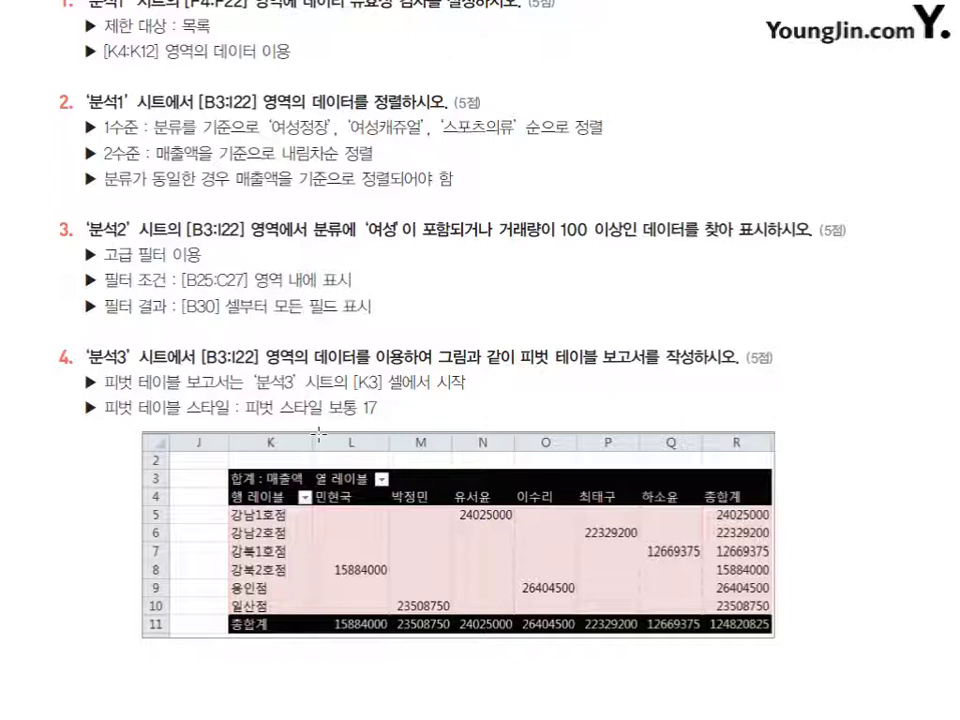
{"action": "scroll", "coordinate": [318, 434], "scroll_direction": "up", "scroll_amount": 1}
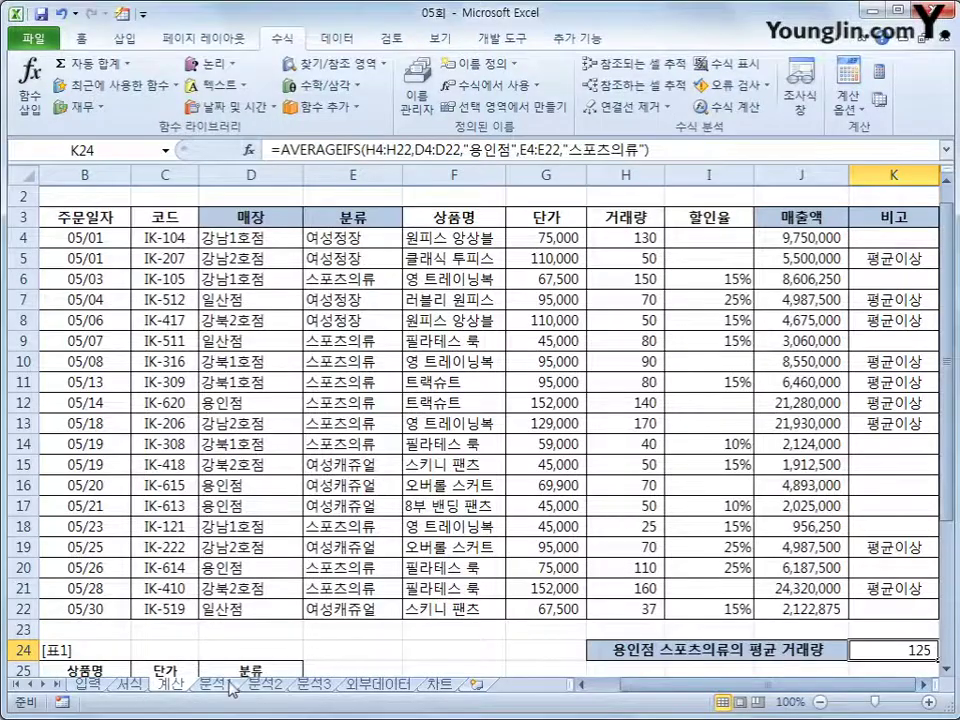
In the workbook's 분석1 sheet, apply data validation of type 목록 to F4:F22 with K4:K12 as the source.
{"action": "left_click", "coordinate": [229, 685]}
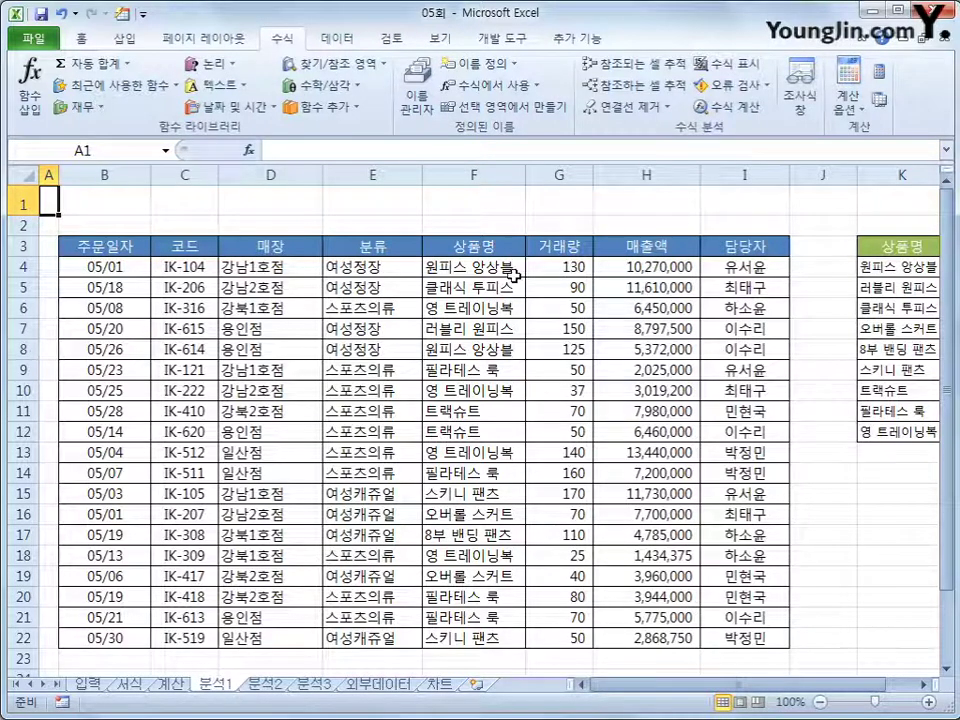
{"action": "left_click_drag", "start_coordinate": [505, 268], "coordinate": [488, 638]}
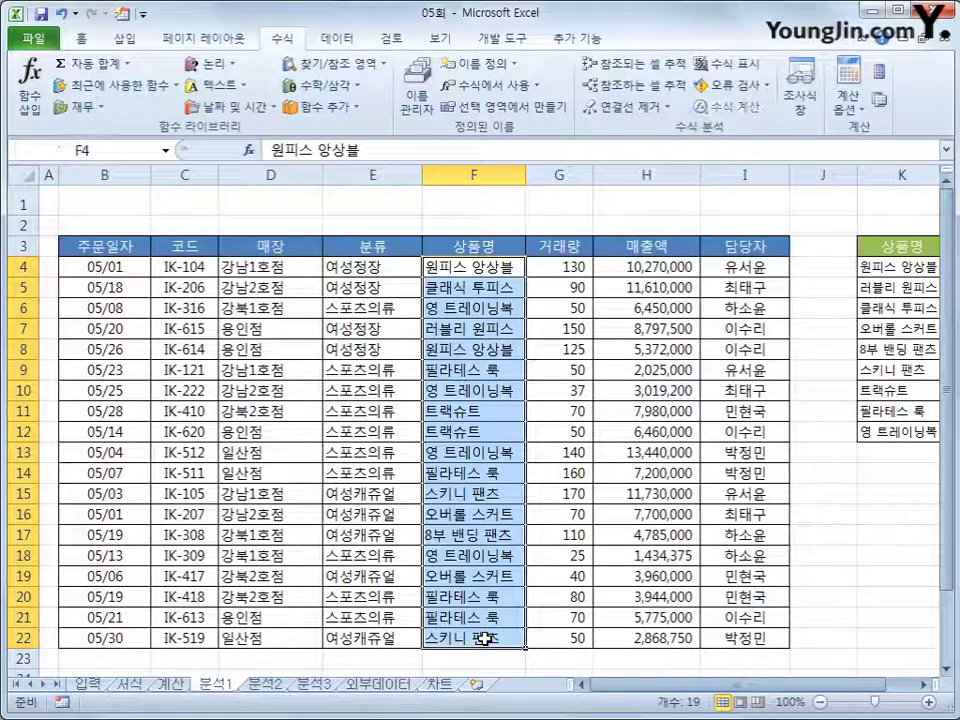
{"action": "left_click", "coordinate": [330, 45]}
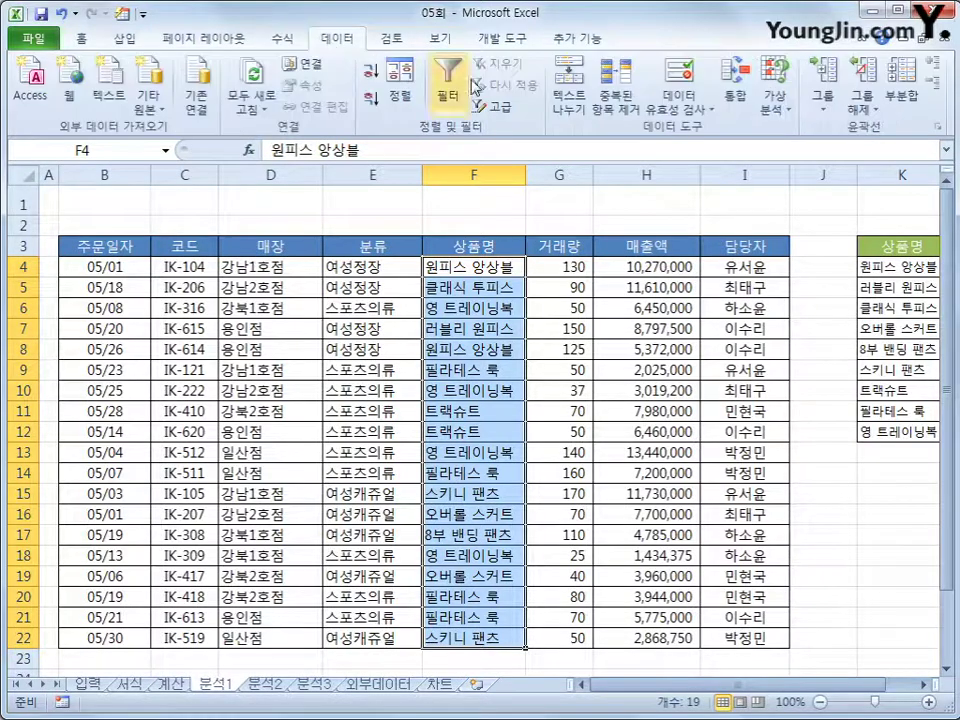
{"action": "left_click", "coordinate": [679, 105]}
{"action": "left_click", "coordinate": [690, 131]}
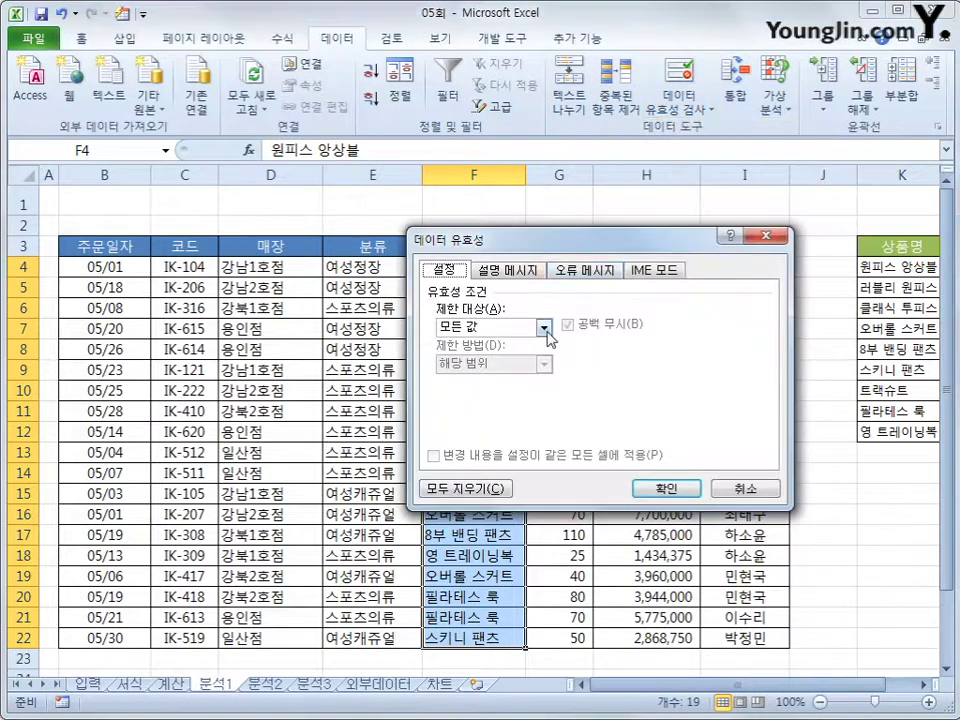
{"action": "left_click", "coordinate": [544, 327]}
{"action": "left_click", "coordinate": [470, 378]}
{"action": "left_click", "coordinate": [504, 400]}
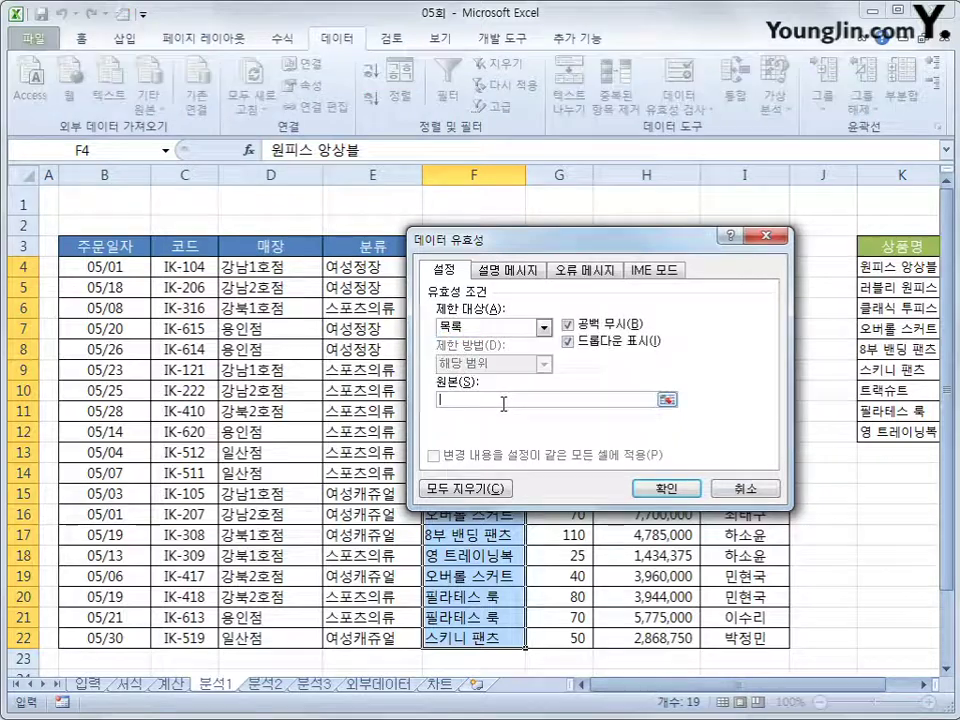
{"action": "left_click_drag", "start_coordinate": [866, 268], "coordinate": [860, 436]}
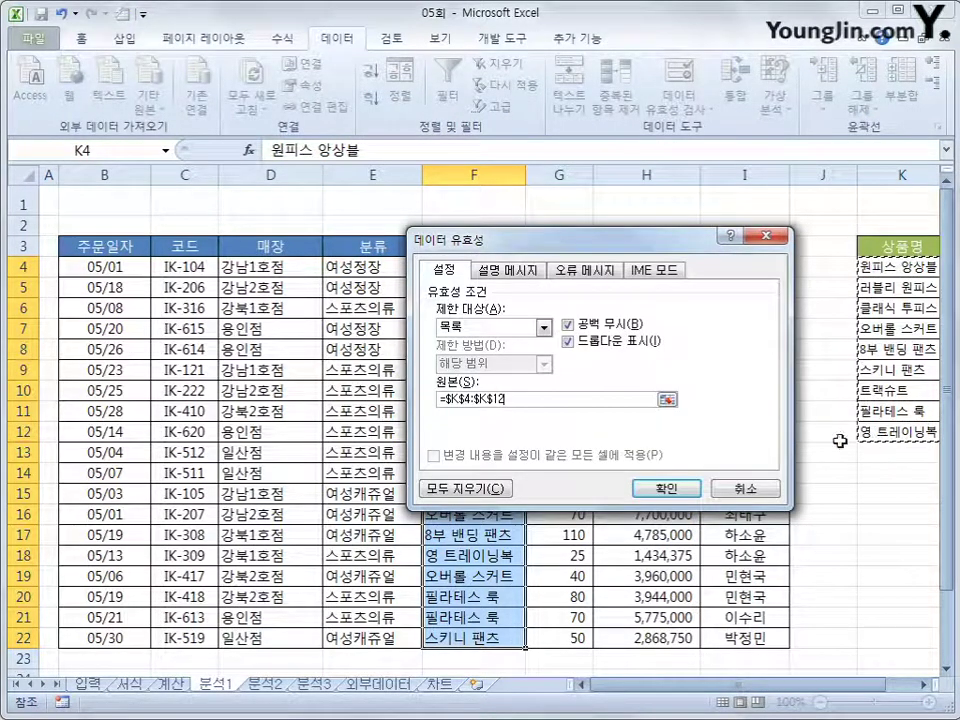
{"action": "left_click", "coordinate": [672, 492]}
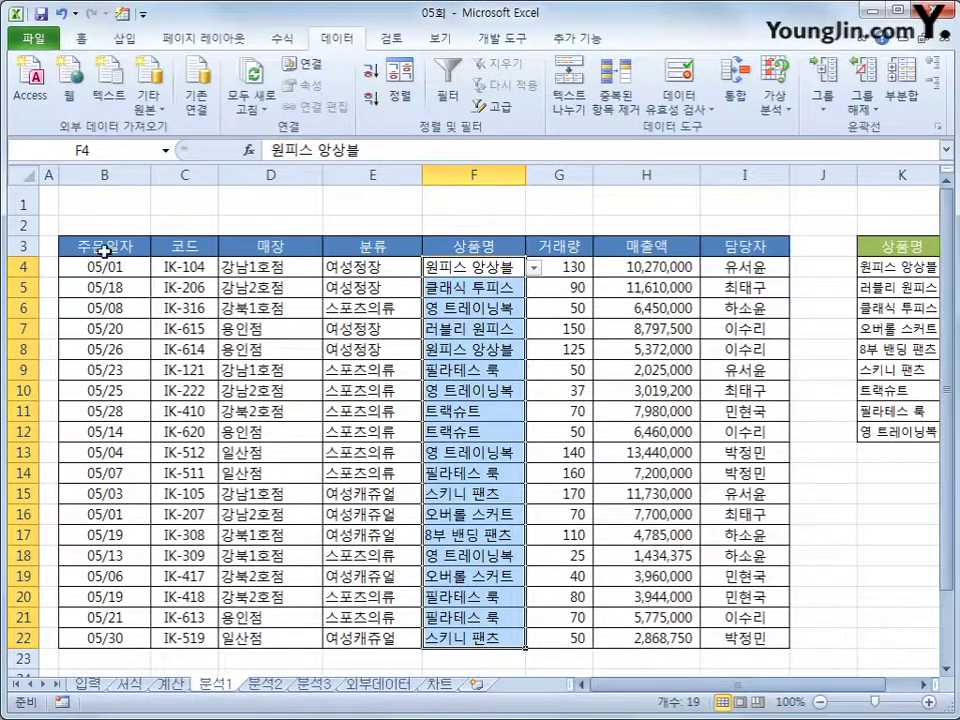
Start a sort of B3:I22 with 분류 as the first sort column and a custom list (사용자 지정 목록) as its order.
{"action": "left_click_drag", "start_coordinate": [104, 251], "coordinate": [703, 636]}
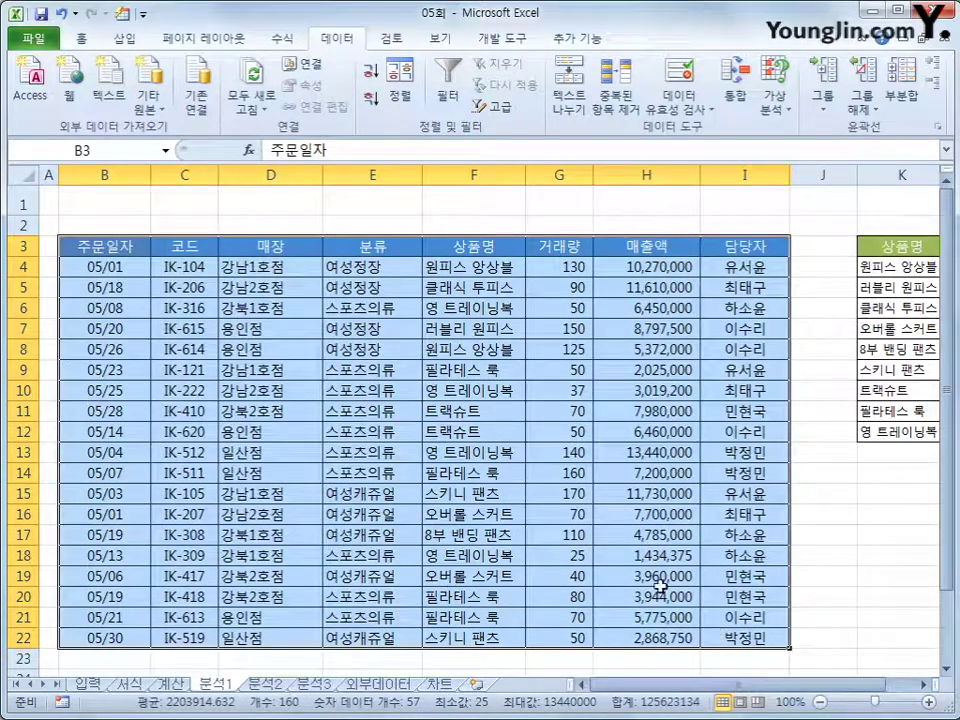
{"action": "left_click", "coordinate": [401, 80]}
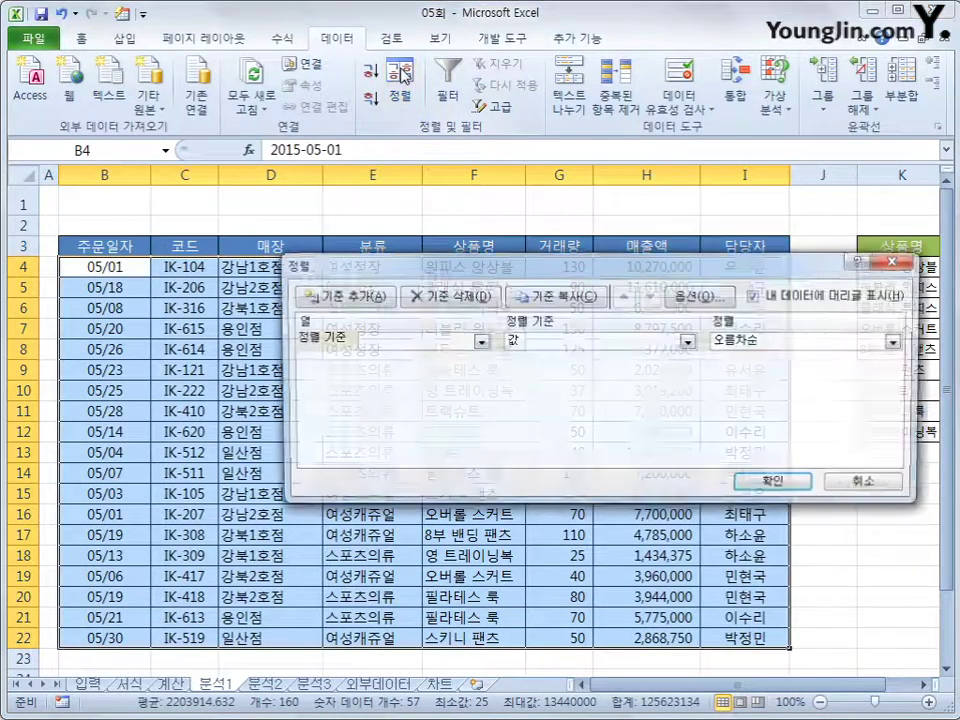
{"action": "left_click_drag", "start_coordinate": [418, 272], "coordinate": [315, 201]}
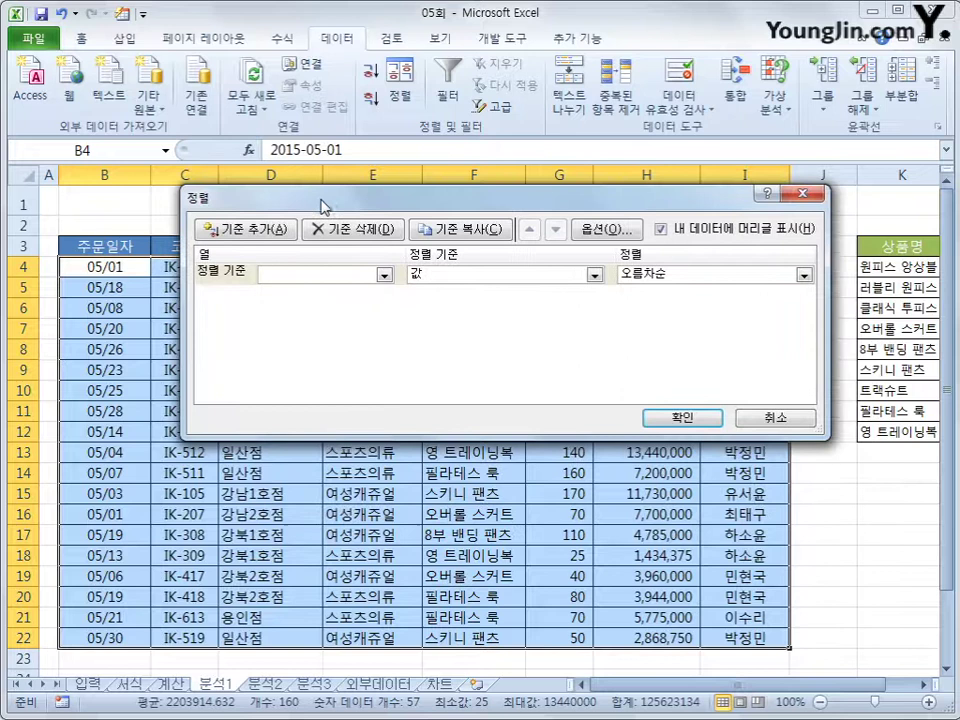
{"action": "left_click", "coordinate": [384, 275]}
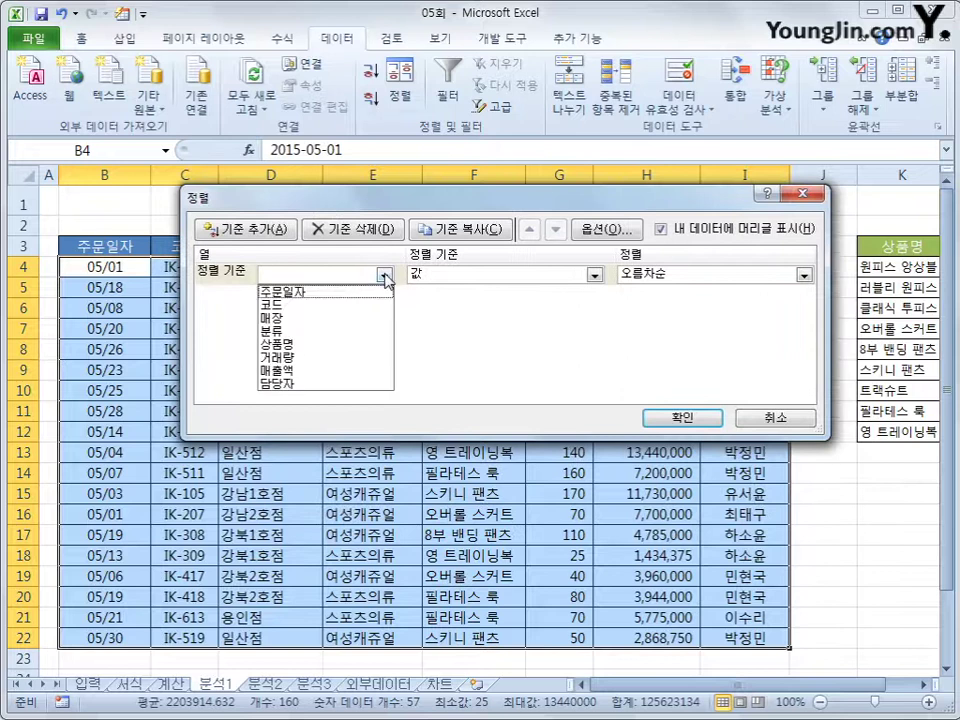
{"action": "left_click", "coordinate": [366, 337]}
{"action": "left_click", "coordinate": [708, 274]}
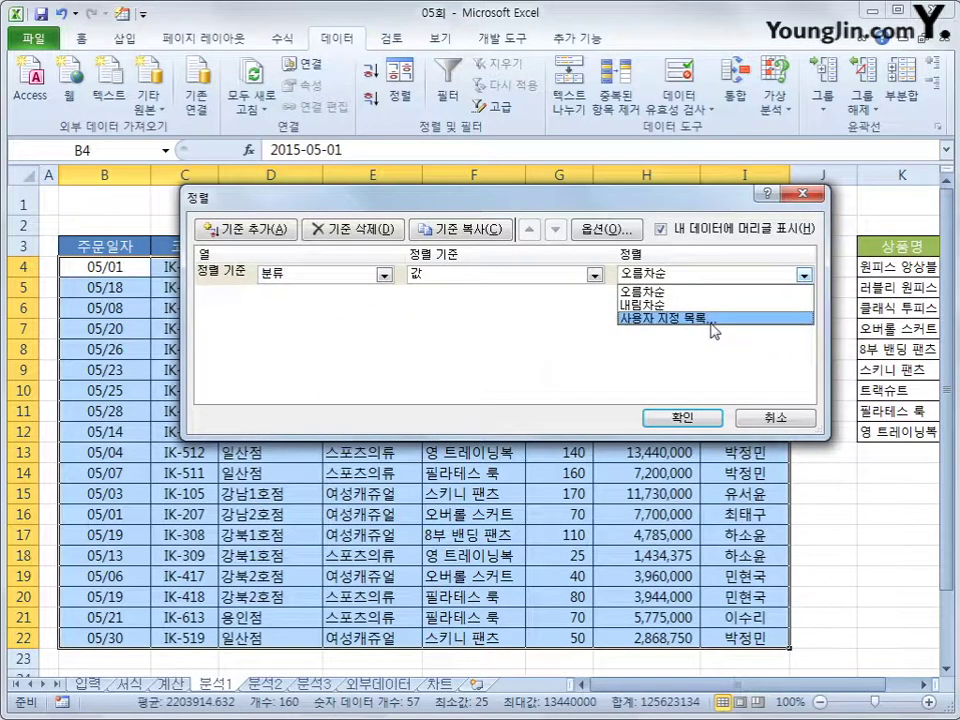
{"action": "left_click", "coordinate": [713, 319]}
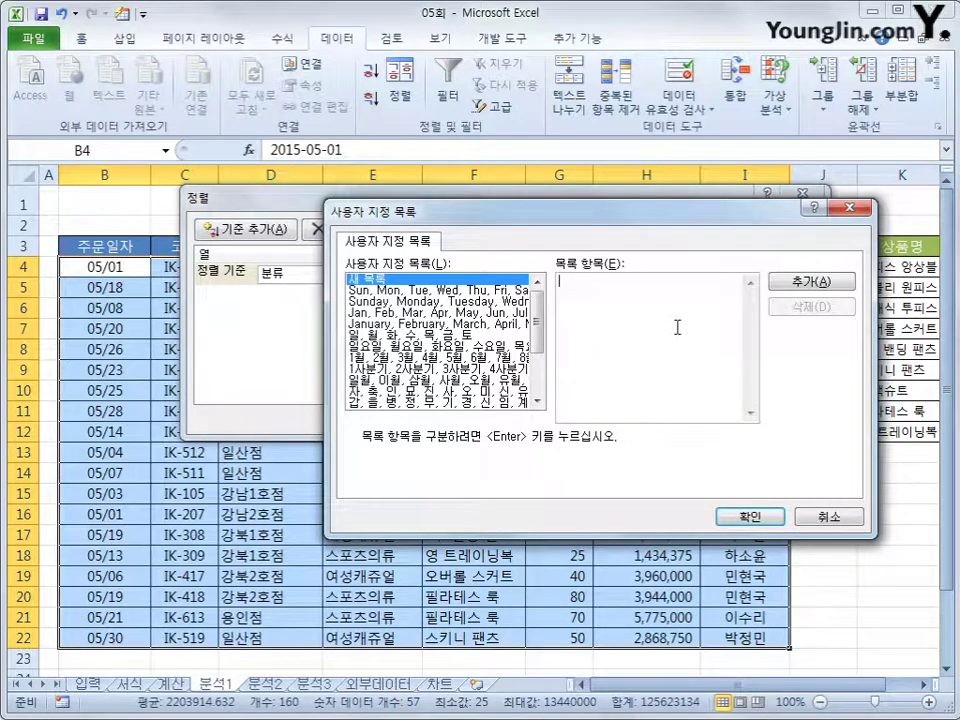
Add a custom list with the items 여성정장, 여성캐쥬얼, 스포츠의류 and use it as the sort order for 분류.
{"action": "type", "text": "여성정장"}
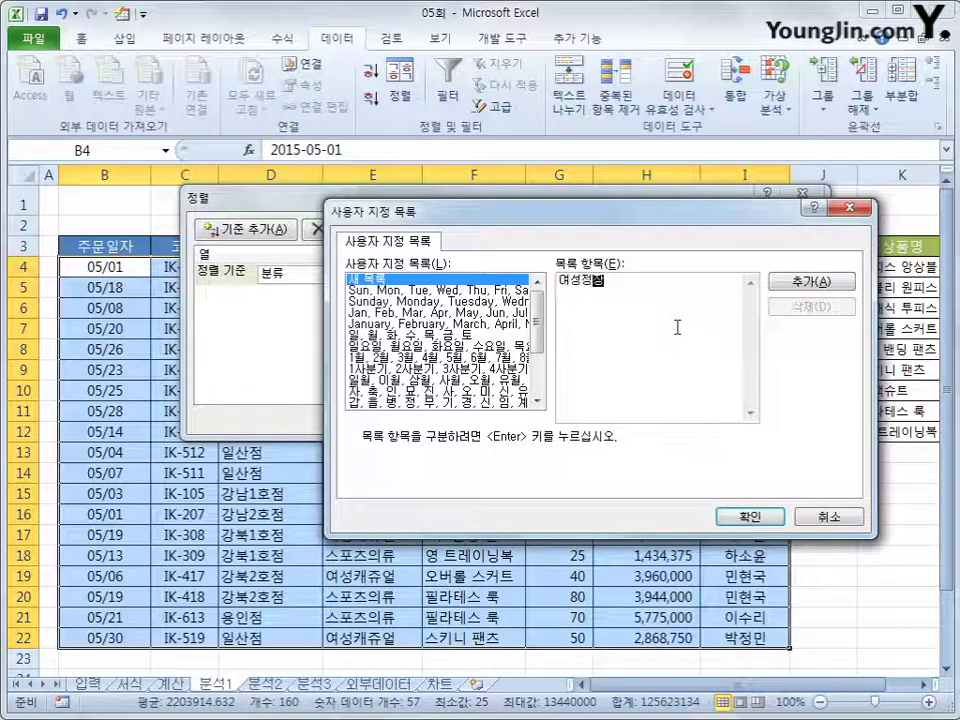
{"action": "key", "text": "Return"}
{"action": "type", "text": "여성캐주얼"}
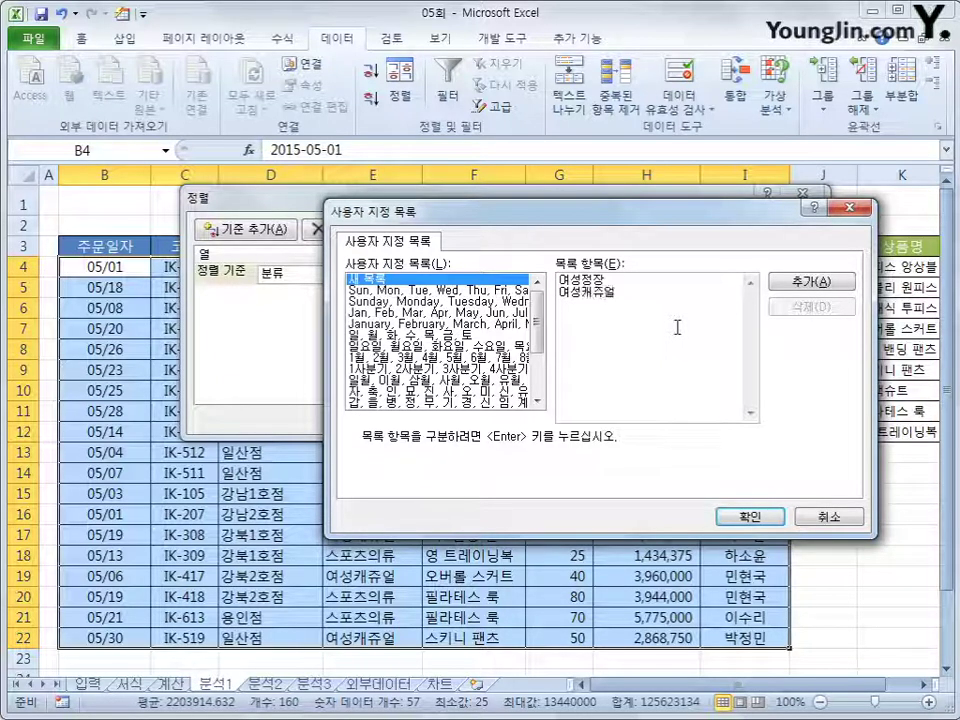
{"action": "key", "text": "Return"}
{"action": "type", "text": "스포츠의류"}
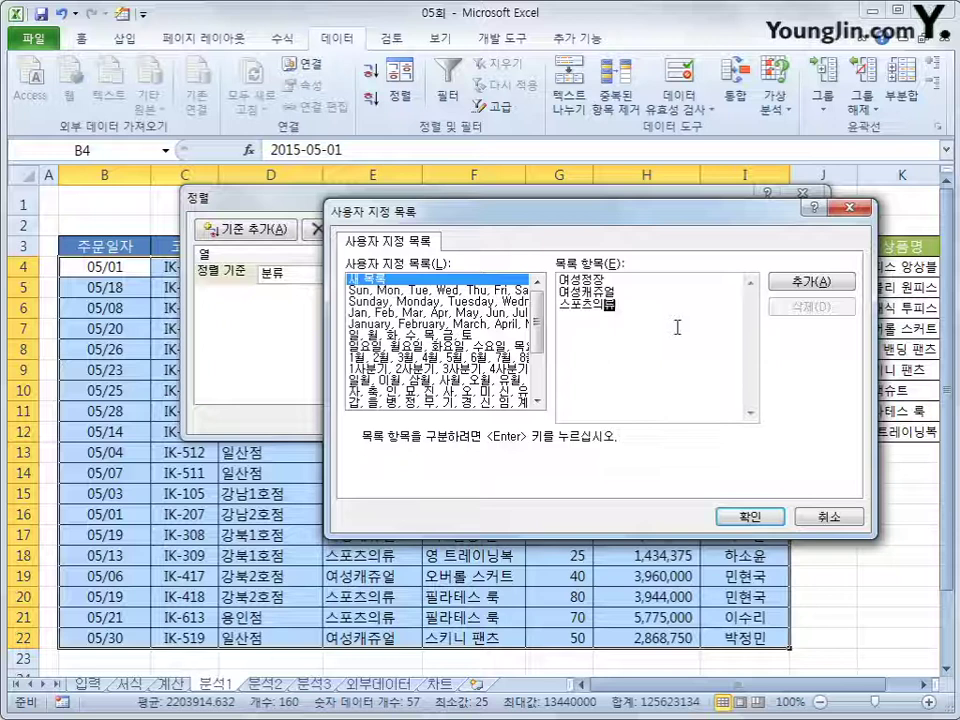
{"action": "left_click", "coordinate": [776, 284]}
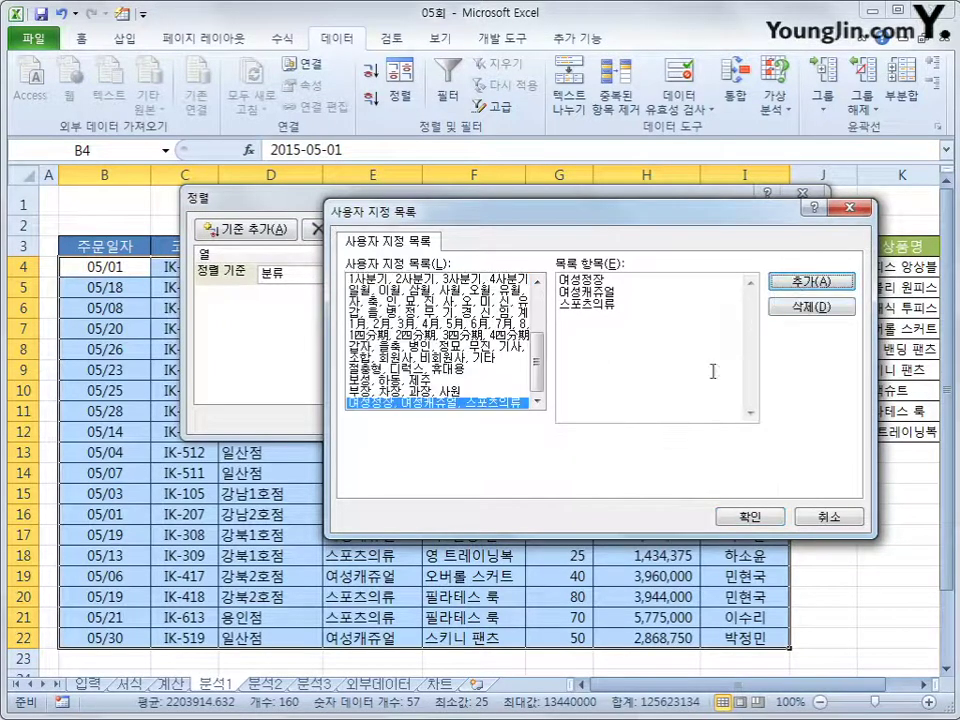
{"action": "left_click", "coordinate": [777, 518]}
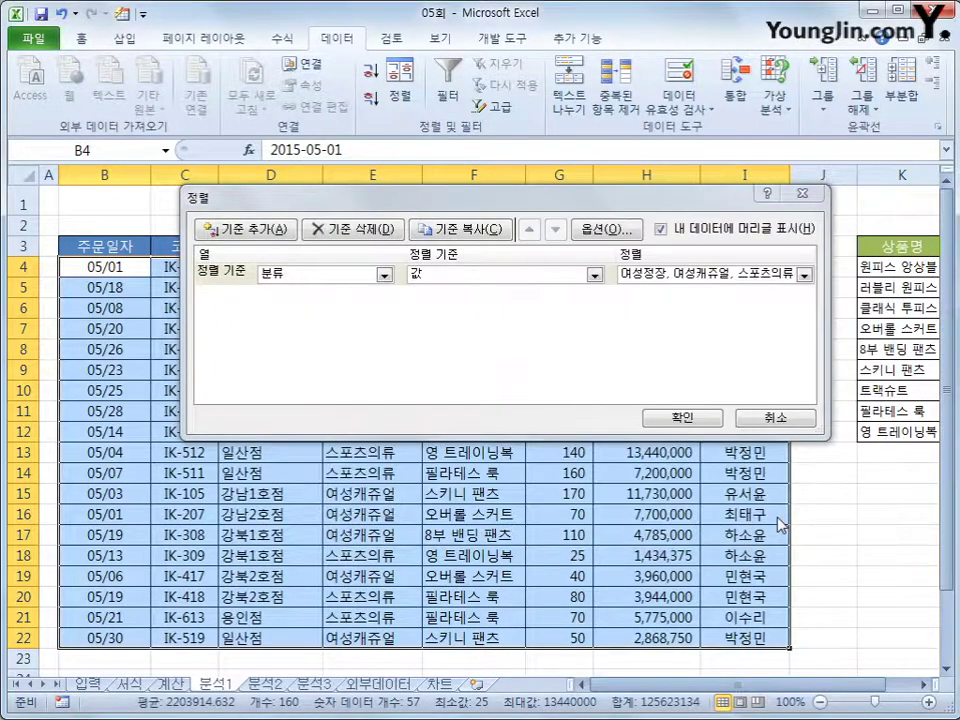
Add a second sort level on 매출액 in descending order (내림차순) and apply the sort.
{"action": "left_click", "coordinate": [257, 231]}
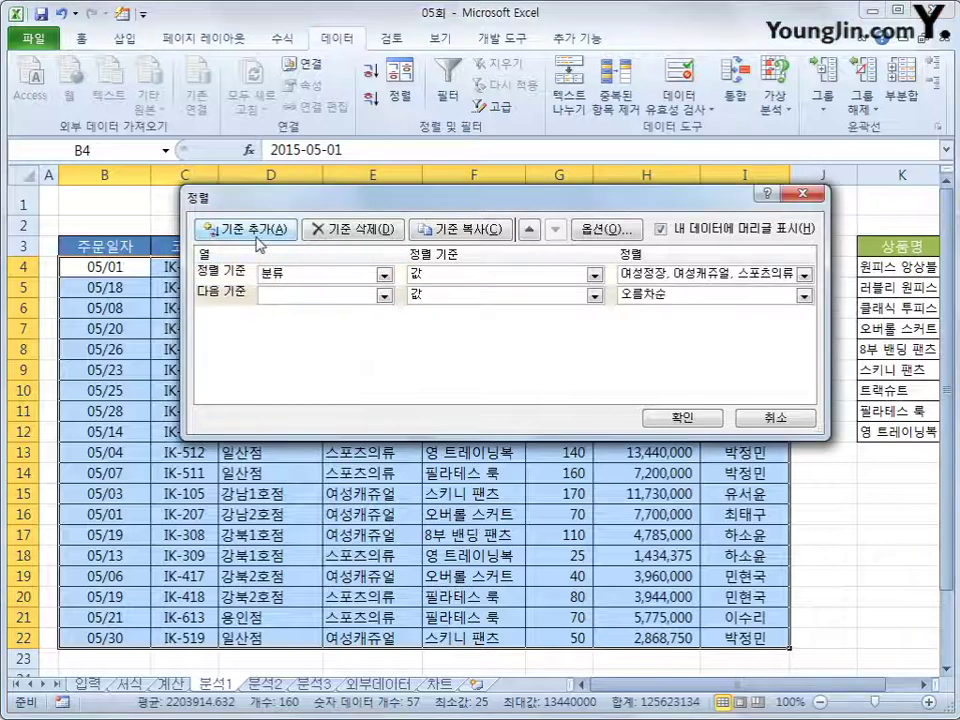
{"action": "left_click", "coordinate": [384, 296]}
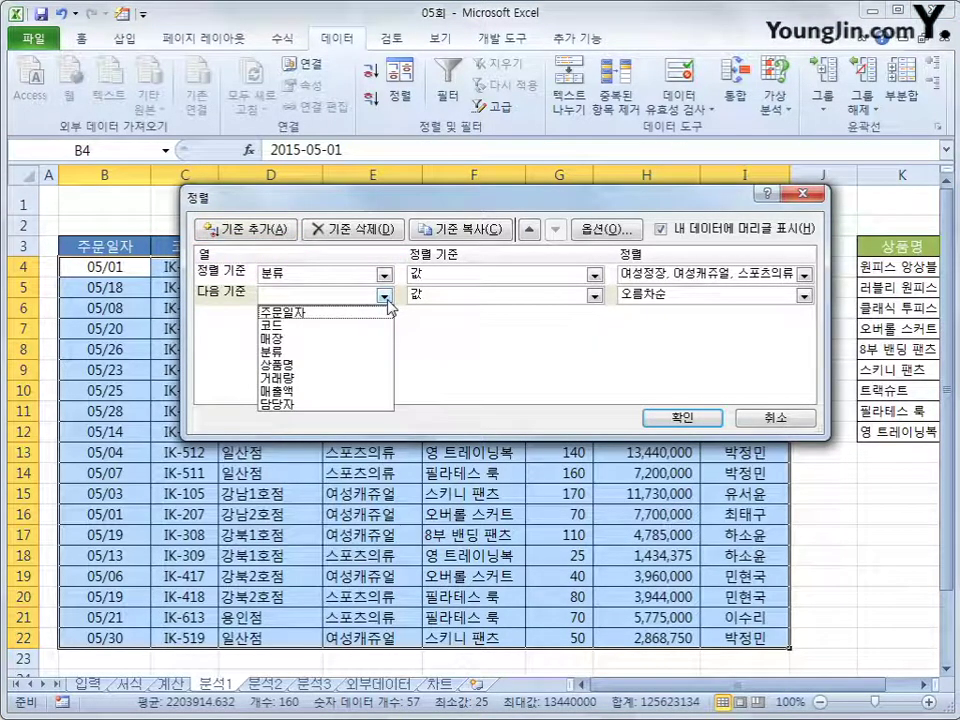
{"action": "left_click", "coordinate": [343, 392]}
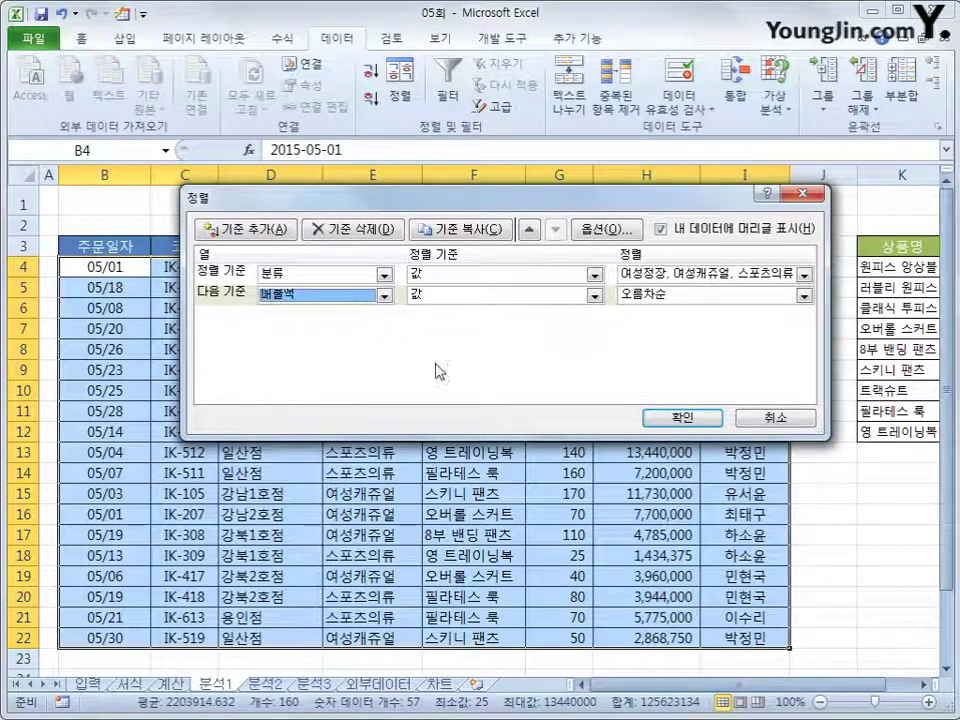
{"action": "left_click", "coordinate": [673, 306]}
{"action": "left_click", "coordinate": [673, 297]}
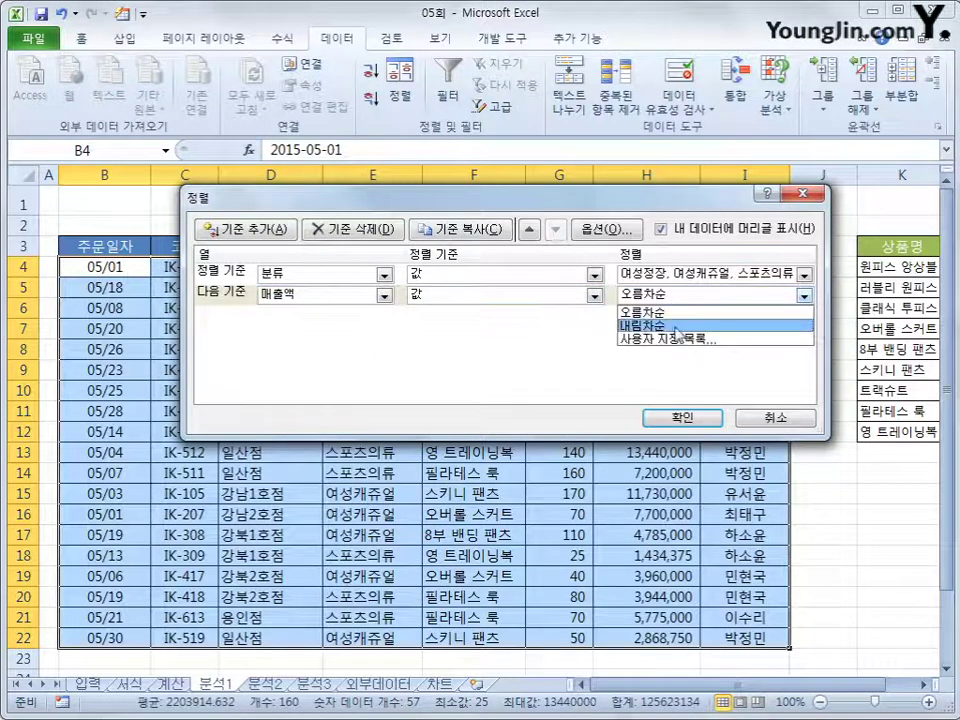
{"action": "left_click", "coordinate": [705, 328]}
{"action": "left_click", "coordinate": [681, 418]}
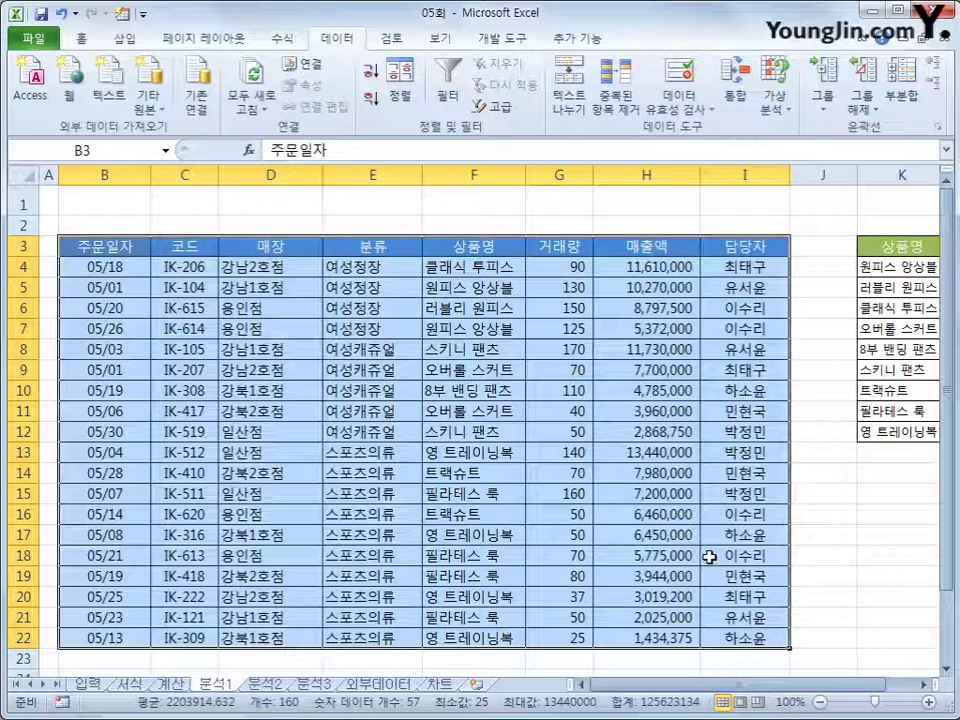
In sheet 분석2, copy the 분류 and 거래량 headers from E3 and G3 to B25:C25.
{"action": "left_click", "coordinate": [262, 685]}
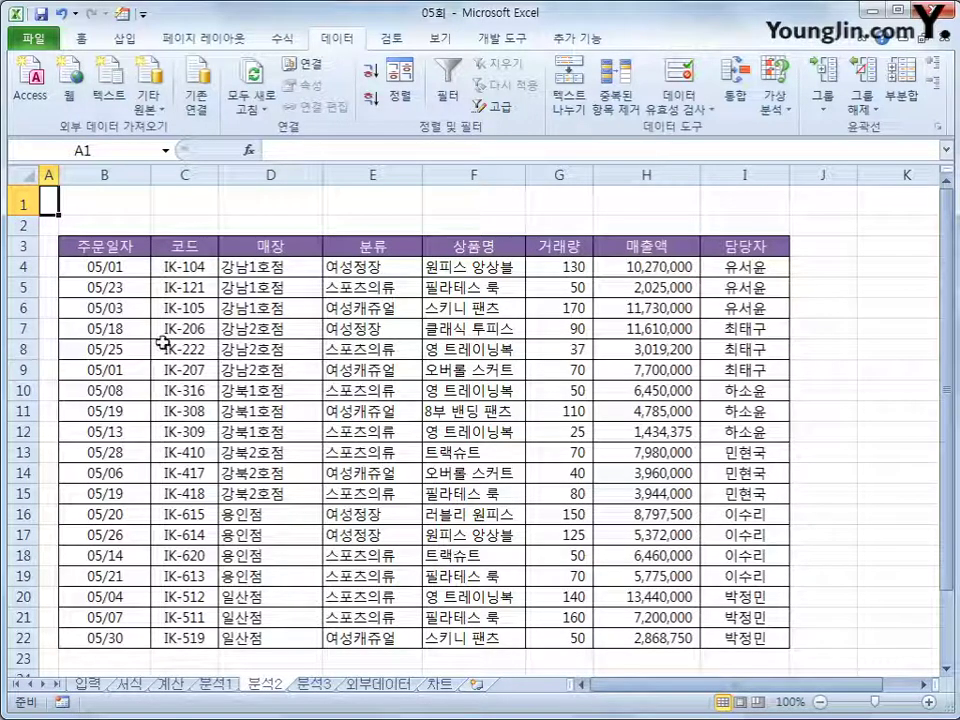
{"action": "left_click", "coordinate": [347, 253]}
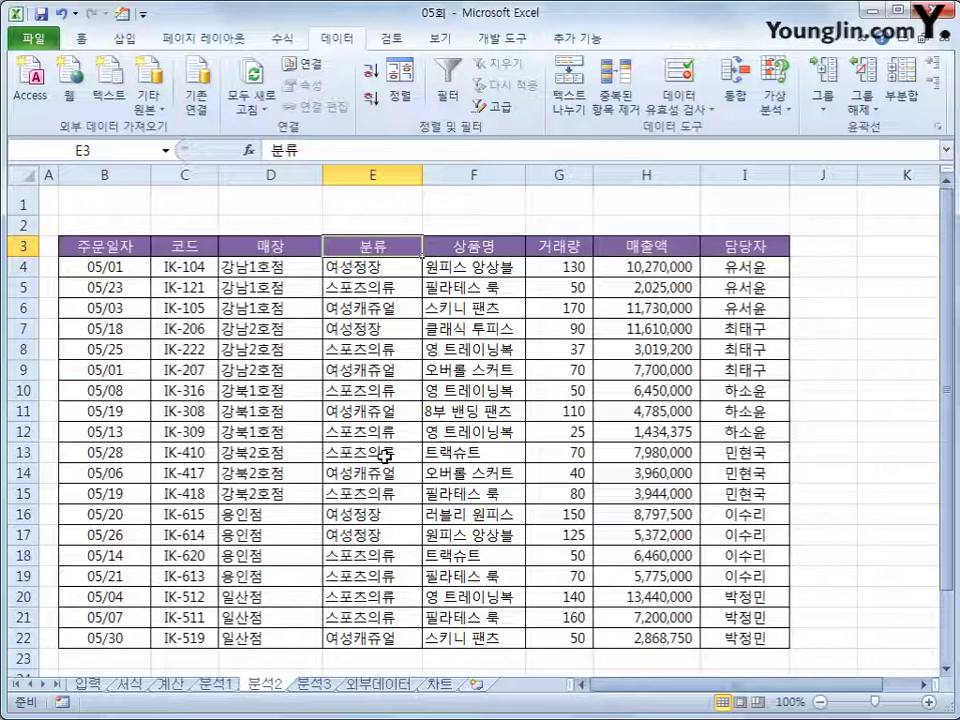
{"action": "left_click", "coordinate": [568, 247], "text": "ctrl"}
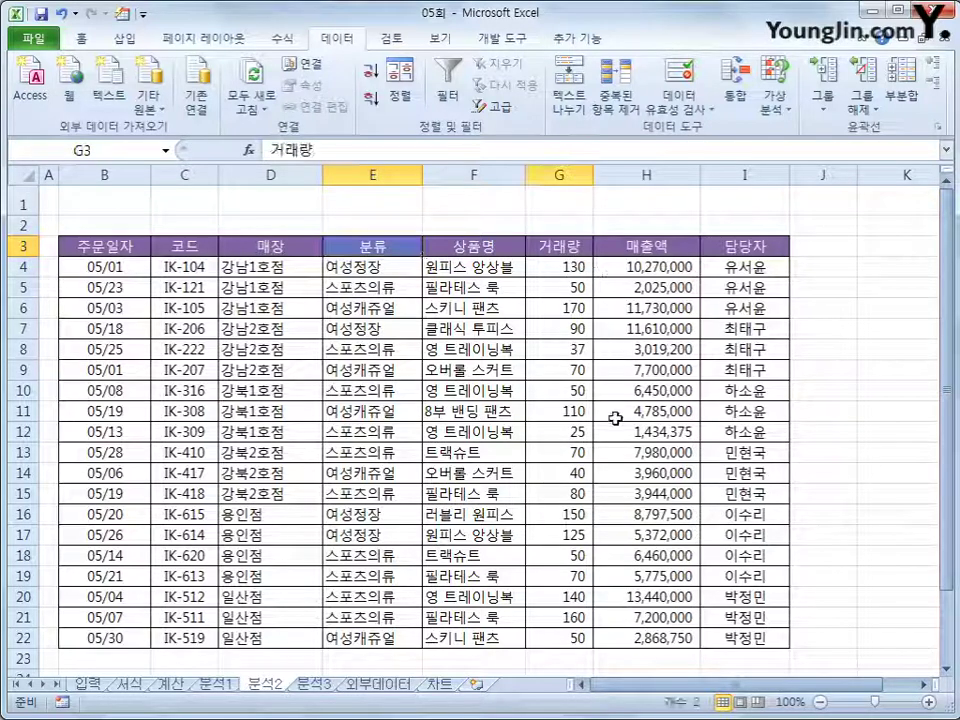
{"action": "key", "text": "ctrl+c"}
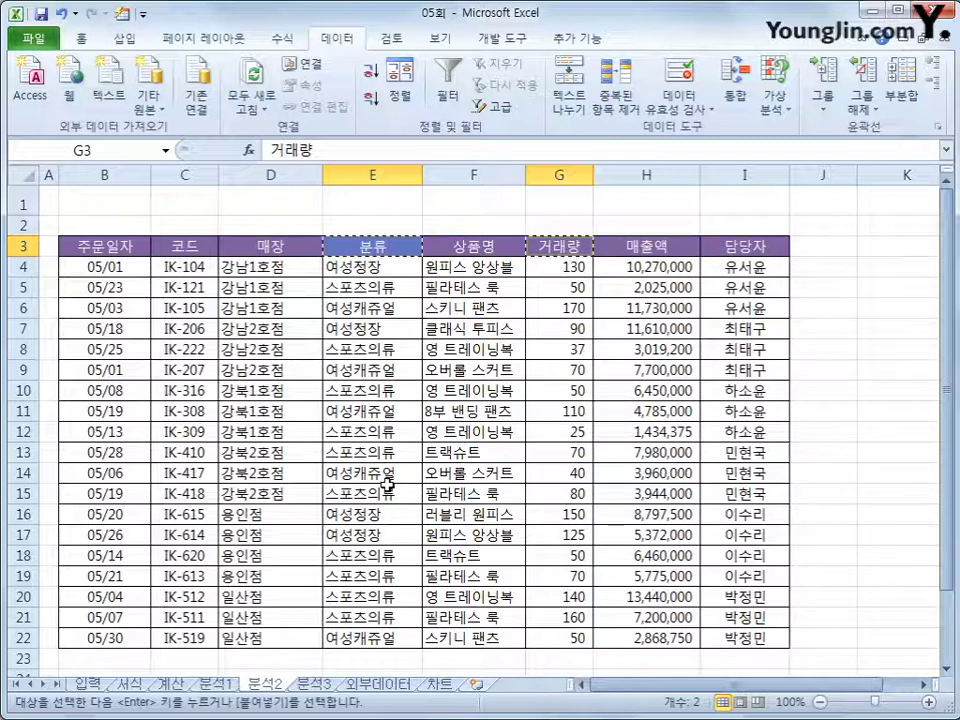
{"action": "scroll", "coordinate": [388, 482], "scroll_direction": "down", "scroll_amount": 2}
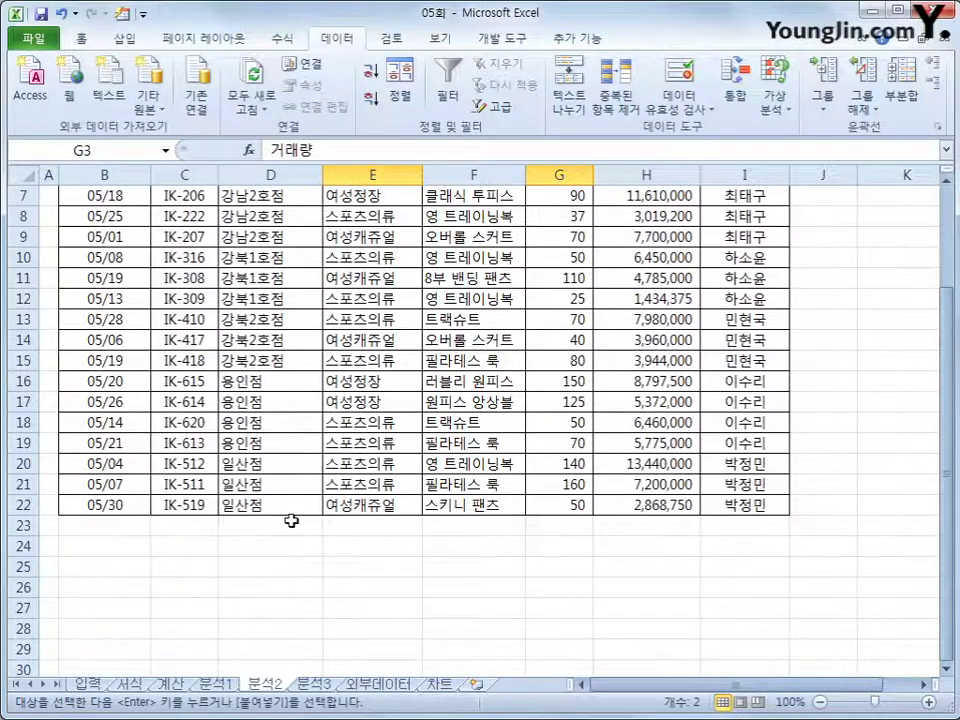
{"action": "left_click", "coordinate": [130, 564]}
{"action": "key", "text": "ctrl+v"}
Enter the OR filter conditions: *여성* under 분류 in B26 and >=100 under 거래량 in C27.
{"action": "left_click", "coordinate": [119, 588]}
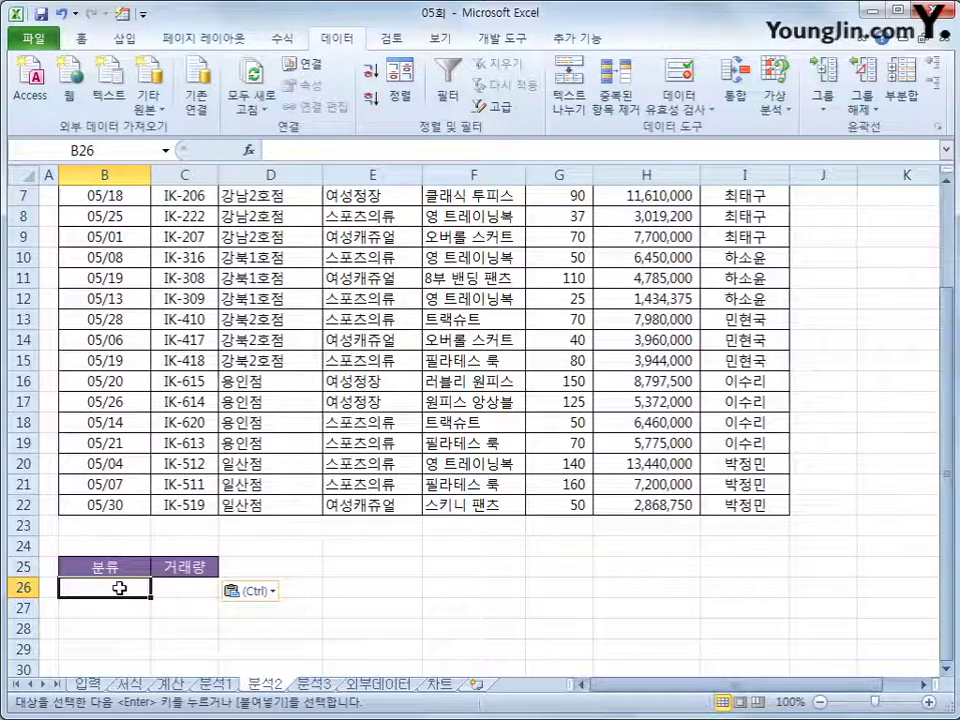
{"action": "type", "text": "*여성*"}
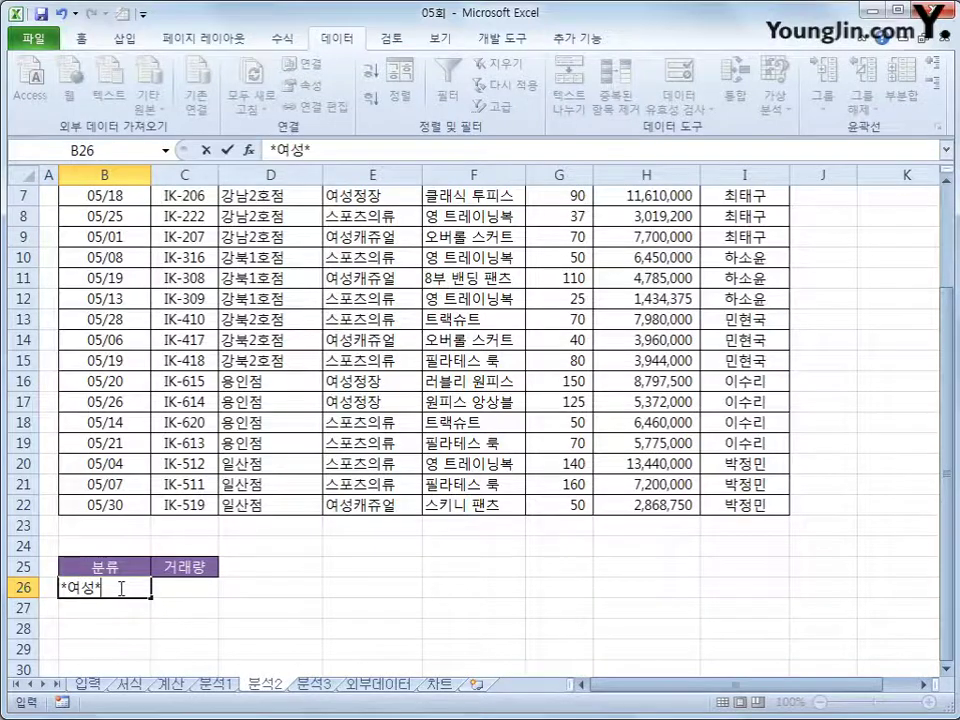
{"action": "key", "text": "Return"}
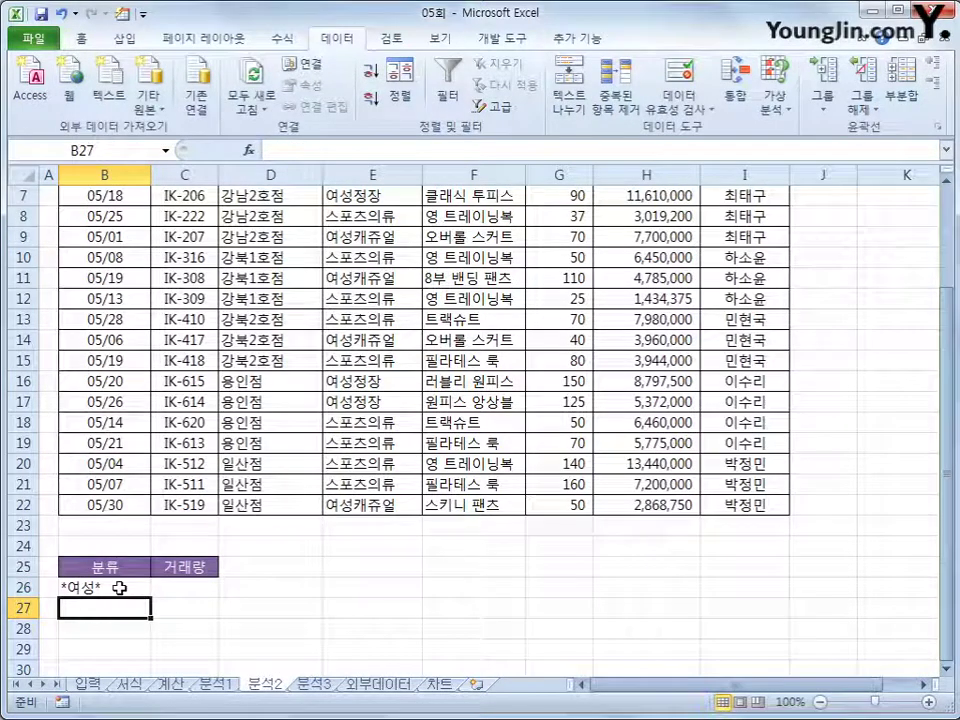
{"action": "left_click", "coordinate": [119, 588]}
{"action": "key", "text": "Tab"}
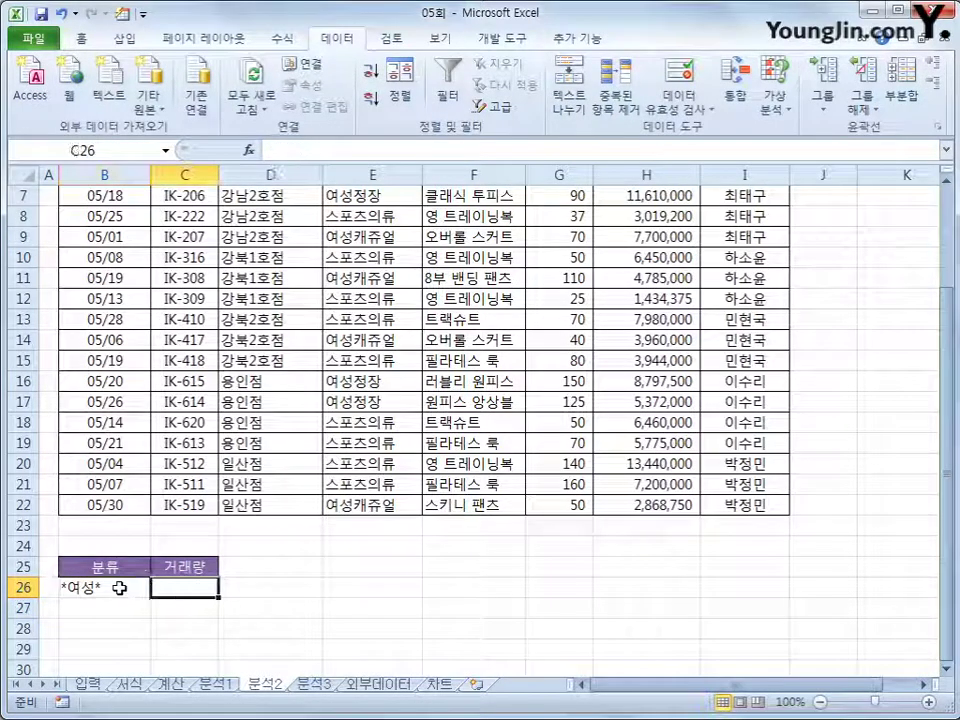
{"action": "key", "text": "Down"}
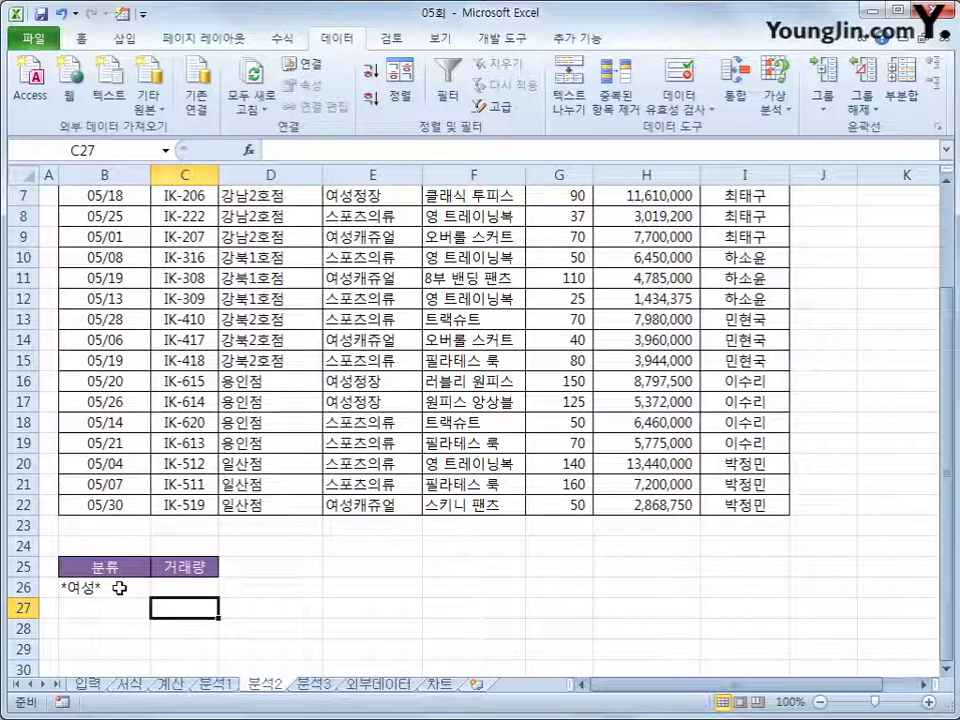
{"action": "type", "text": ">=100"}
{"action": "key", "text": "Return"}
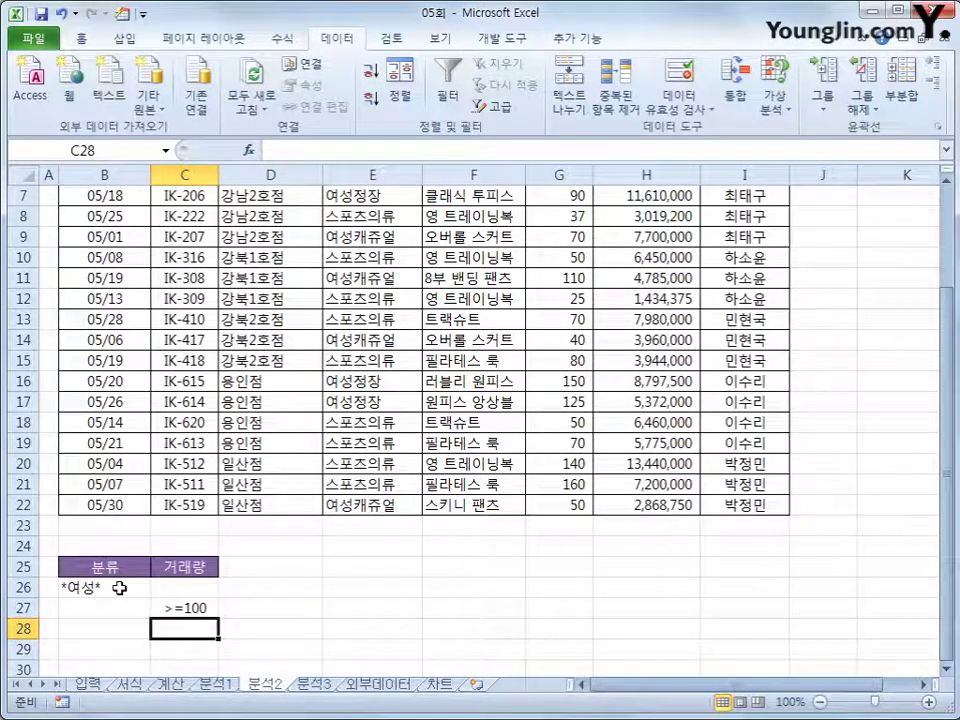
Start an advanced filter on the table B3:I22 with B25:C27 as the criteria range.
{"action": "left_click_drag", "start_coordinate": [100, 567], "coordinate": [192, 612]}
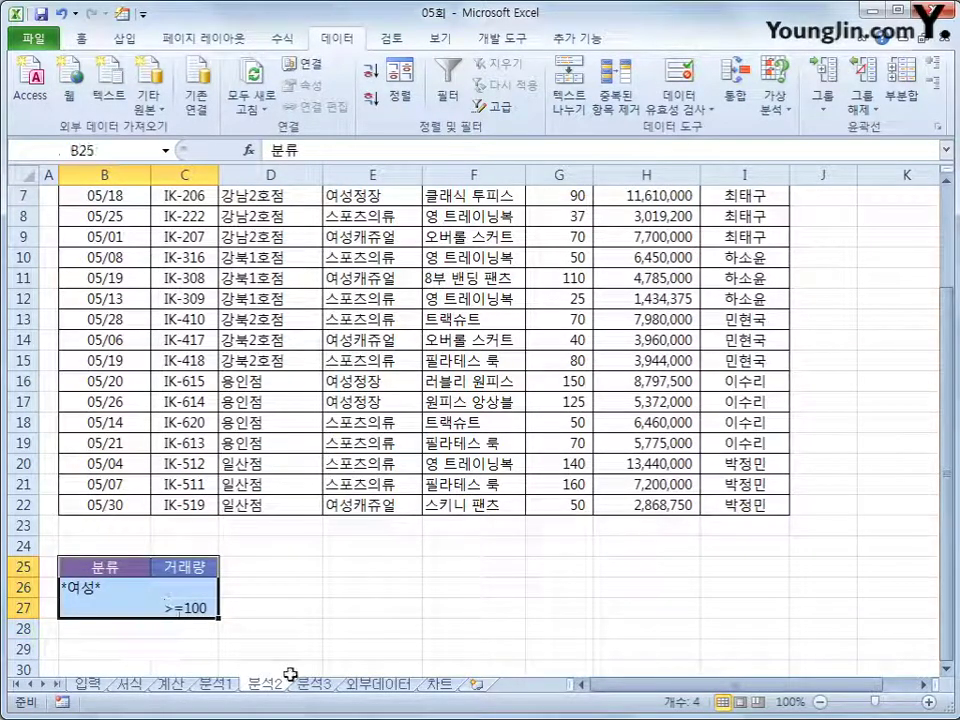
{"action": "scroll", "coordinate": [285, 540], "scroll_direction": "up", "scroll_amount": 2}
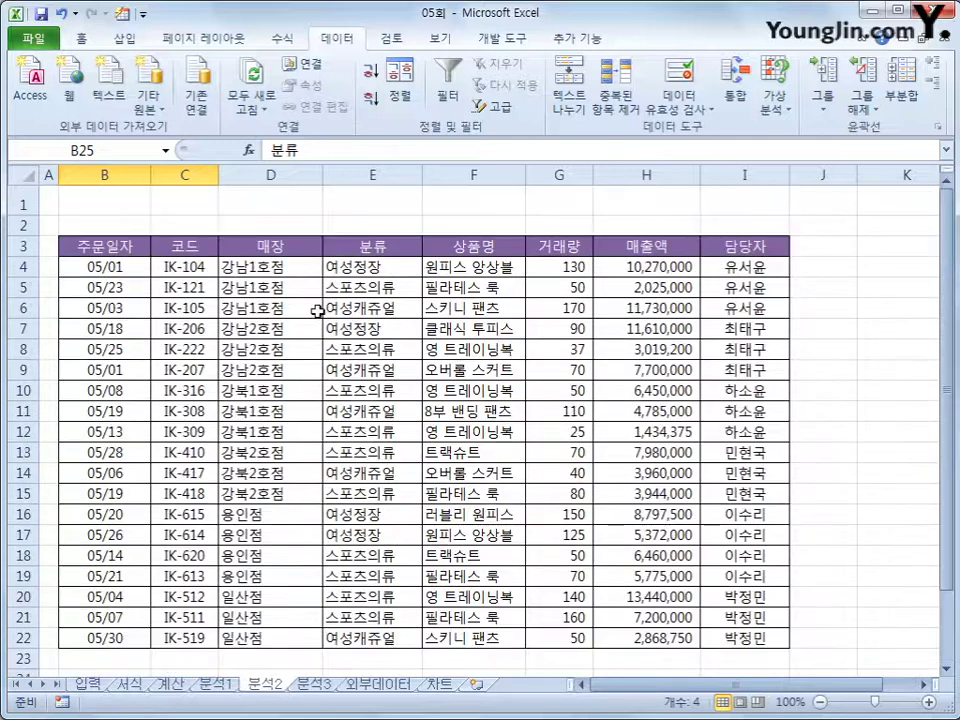
{"action": "left_click", "coordinate": [315, 312]}
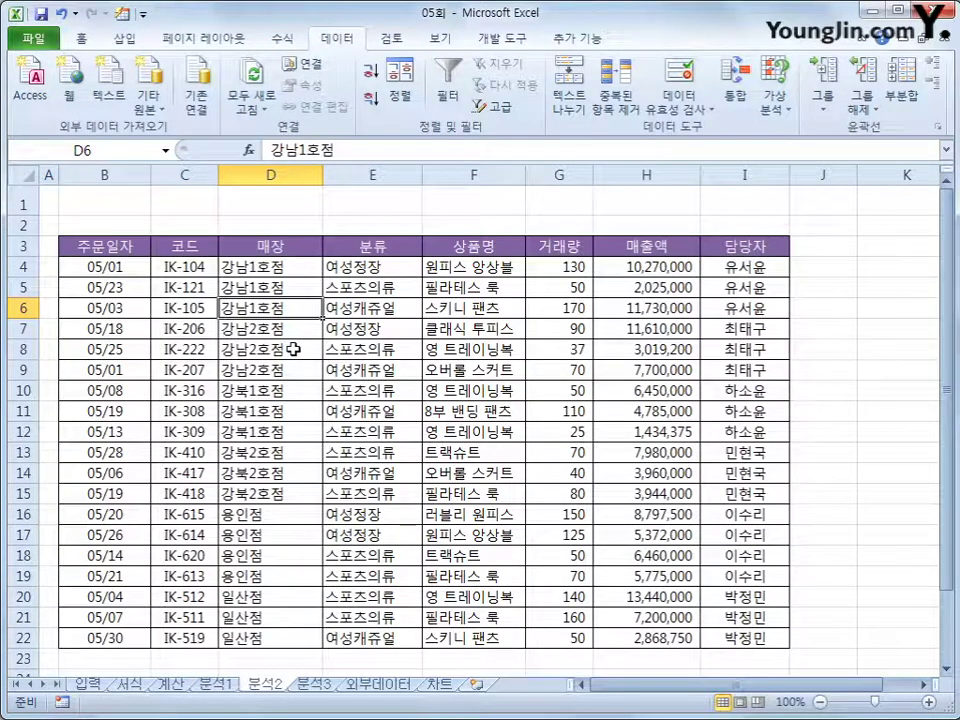
{"action": "left_click", "coordinate": [492, 106]}
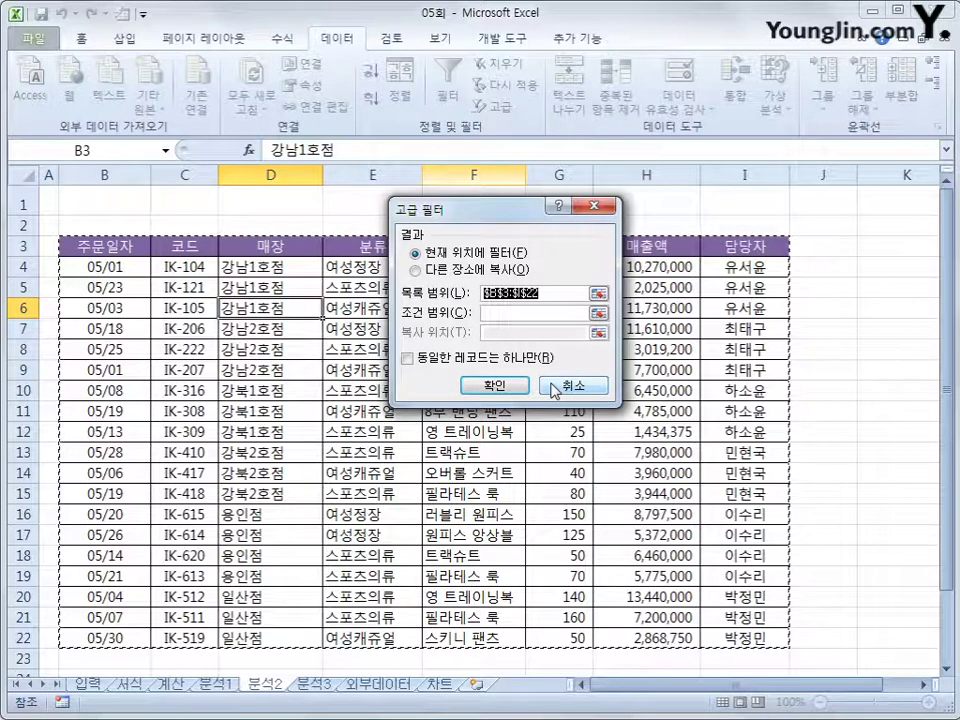
{"action": "left_click", "coordinate": [540, 313]}
{"action": "scroll", "coordinate": [333, 432], "scroll_direction": "down", "scroll_amount": 3}
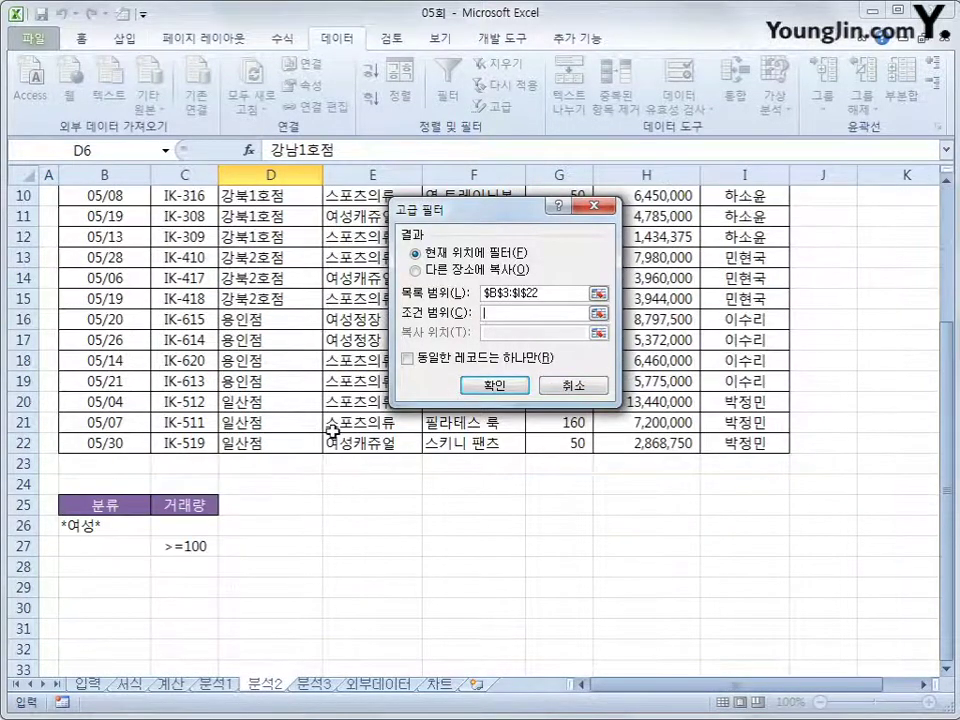
{"action": "left_click_drag", "start_coordinate": [69, 506], "coordinate": [176, 538]}
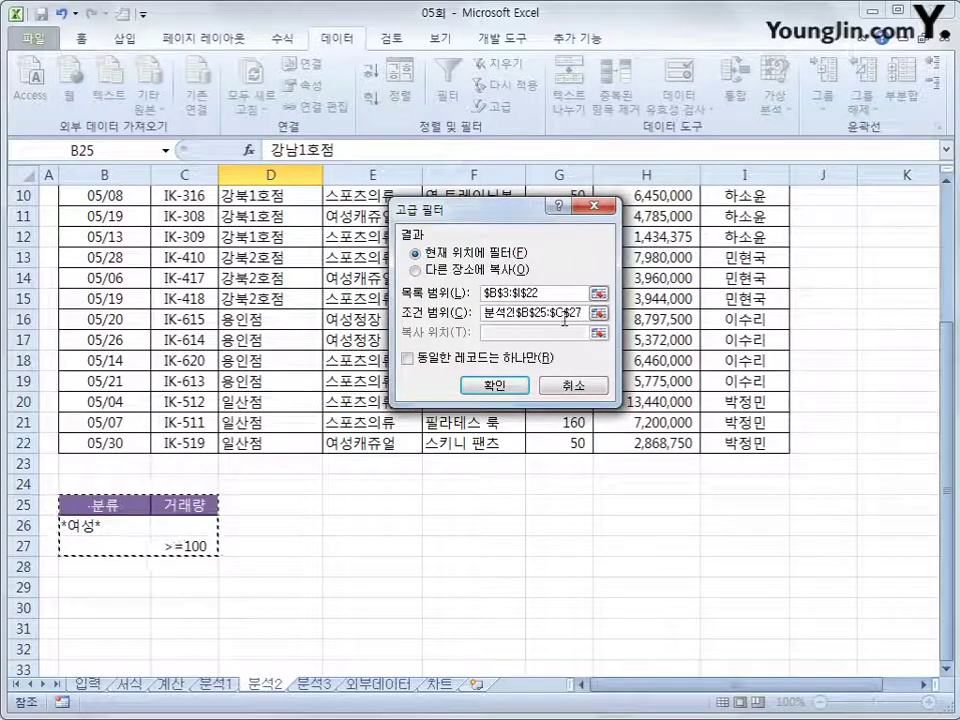
Have the advanced filter copy its results to another location starting at B30, and run it.
{"action": "left_click", "coordinate": [416, 270]}
{"action": "left_click", "coordinate": [508, 333]}
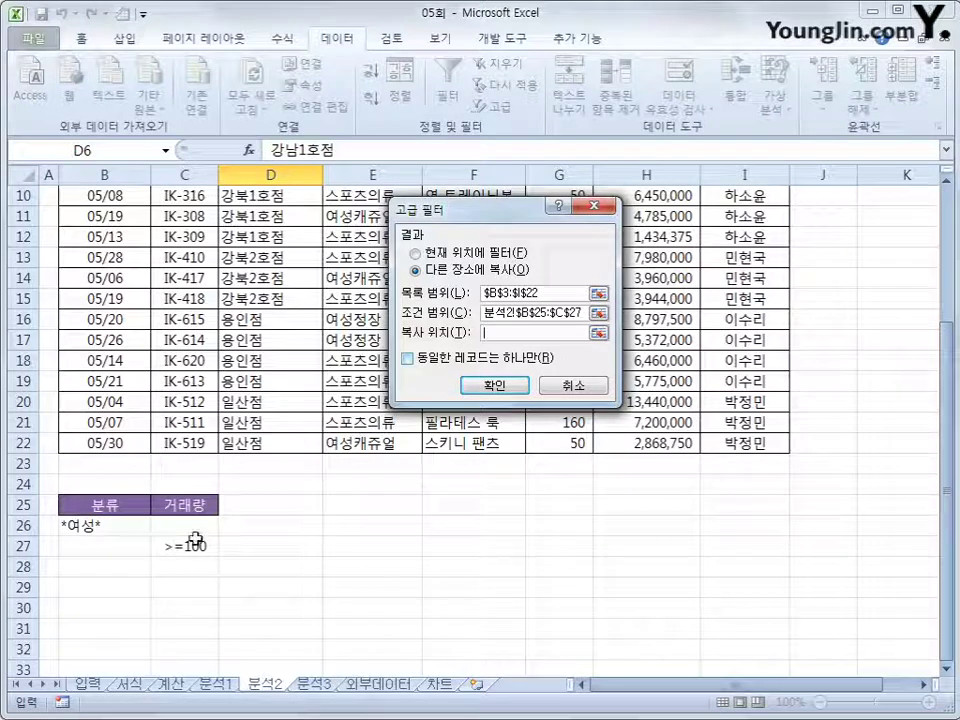
{"action": "left_click", "coordinate": [132, 607]}
{"action": "left_click", "coordinate": [491, 387]}
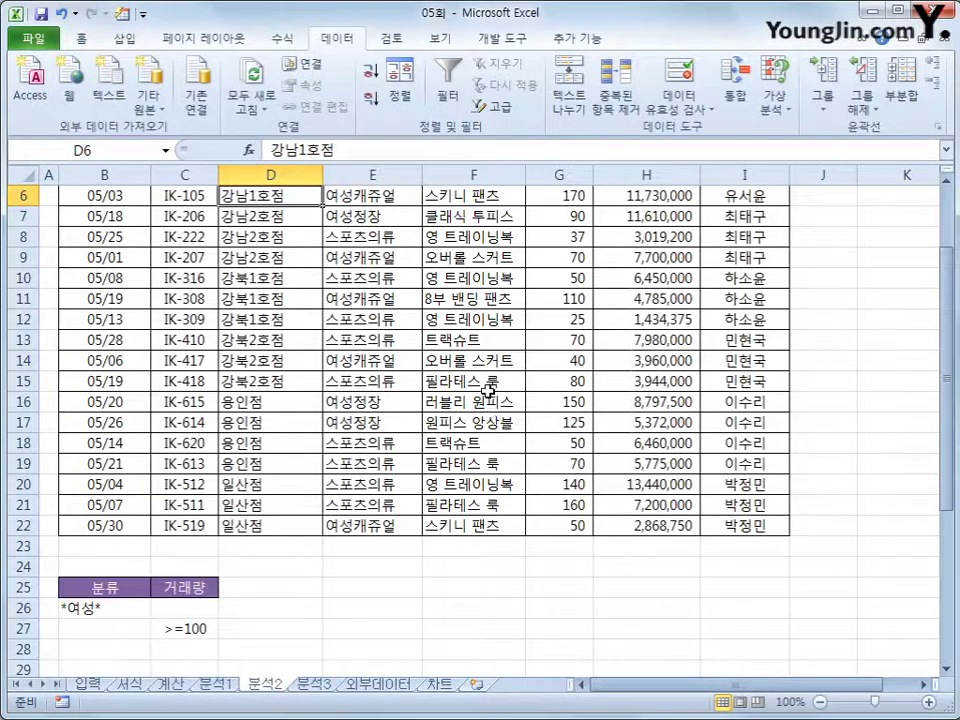
Check the 분류 and 거래량 values in the filtered results at B30:I41 against the criteria.
{"action": "scroll", "coordinate": [482, 392], "scroll_direction": "down", "scroll_amount": 8}
{"action": "scroll", "coordinate": [485, 400], "scroll_direction": "up", "scroll_amount": 3}
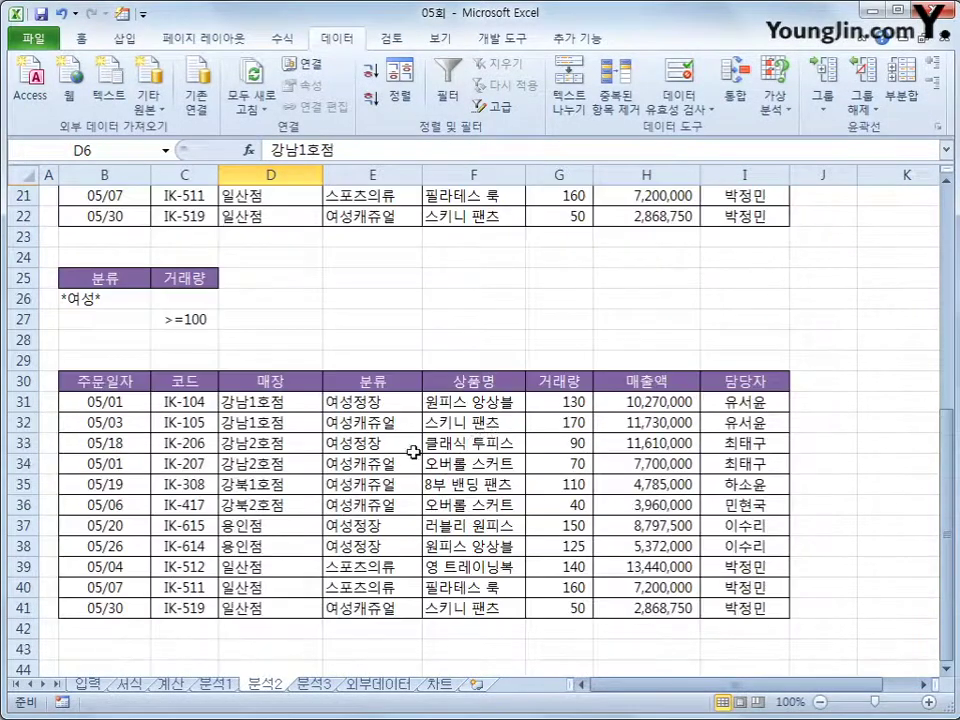
{"action": "left_click_drag", "start_coordinate": [386, 401], "coordinate": [388, 609]}
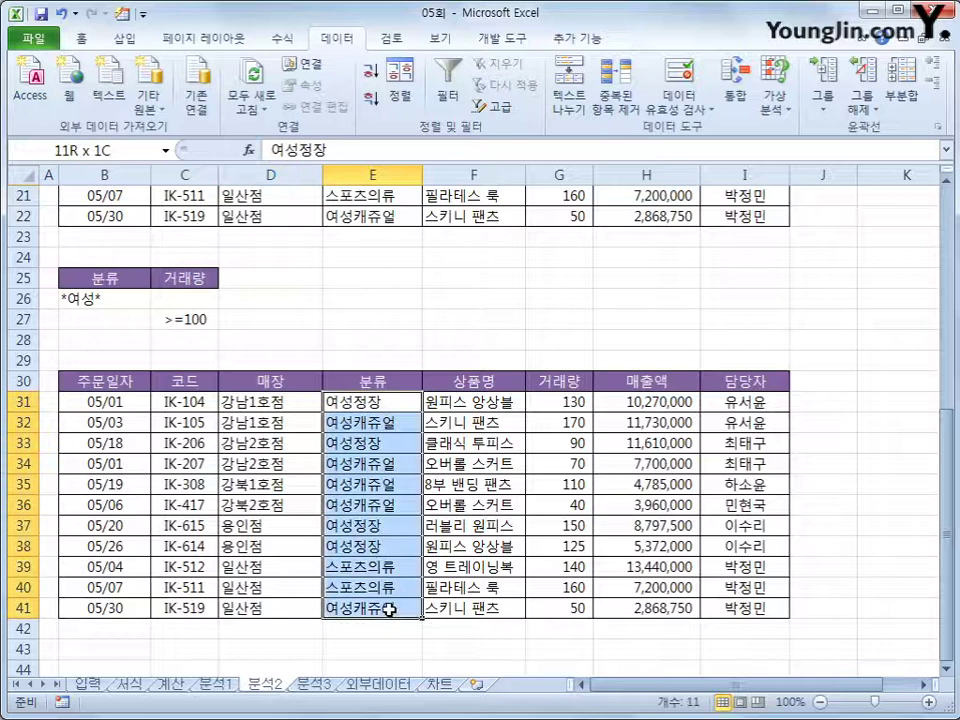
{"action": "left_click", "coordinate": [368, 548]}
{"action": "left_click_drag", "start_coordinate": [362, 568], "coordinate": [570, 586]}
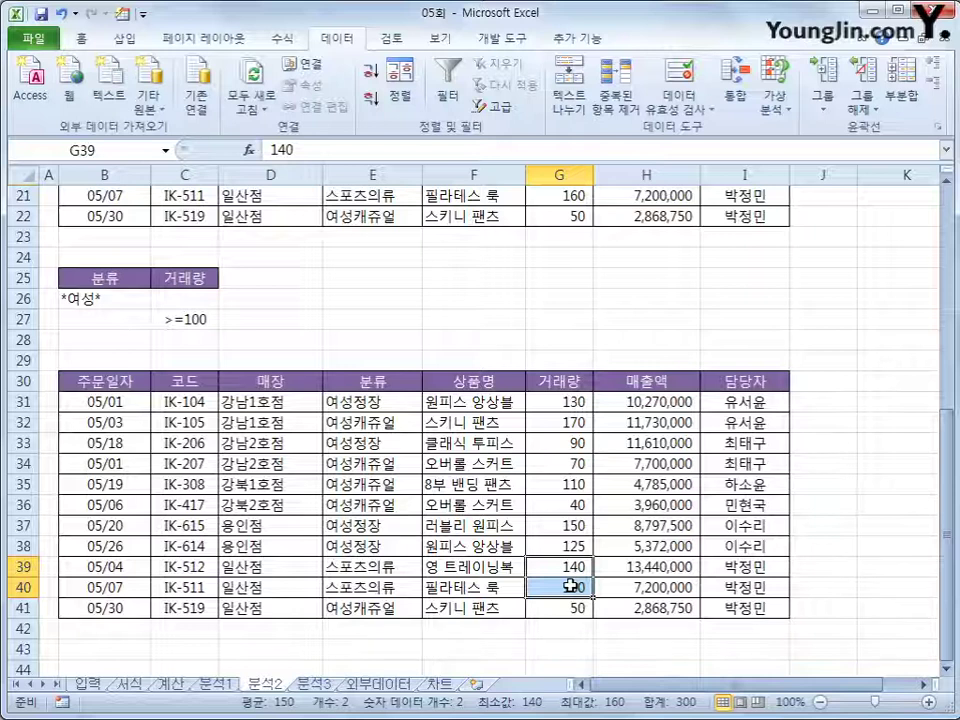
{"action": "scroll", "coordinate": [570, 586], "scroll_direction": "up", "scroll_amount": 2}
{"action": "scroll", "coordinate": [570, 586], "scroll_direction": "up", "scroll_amount": 2}
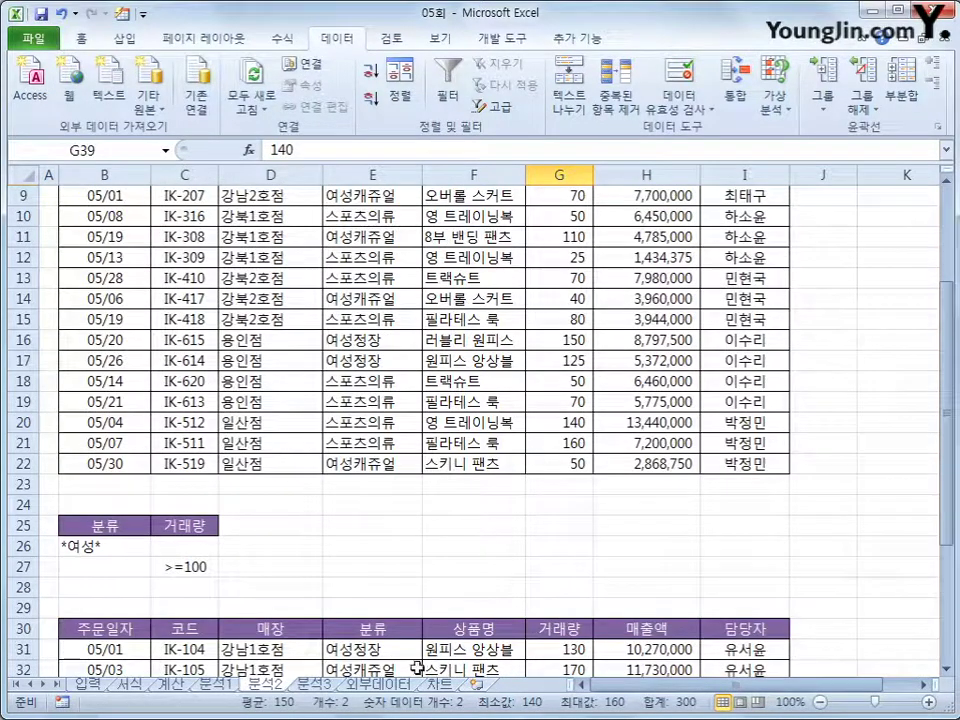
In sheet 분석3, create a pivot table from B3:I22, placed on the existing worksheet at K3.
{"action": "left_click", "coordinate": [313, 684]}
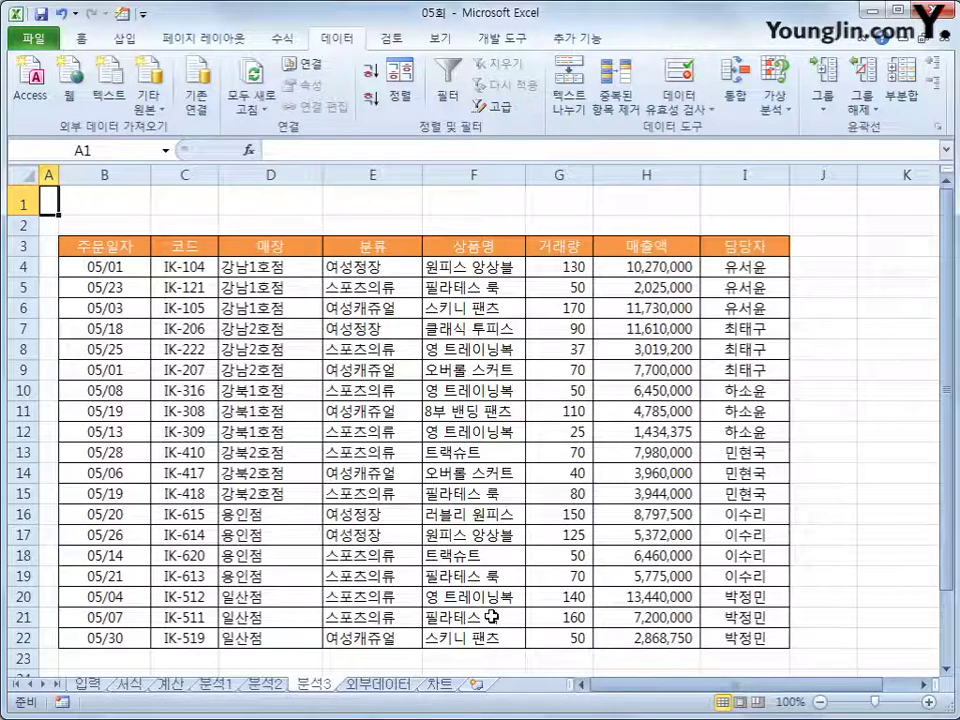
{"action": "left_click", "coordinate": [128, 252]}
{"action": "left_click", "coordinate": [127, 41]}
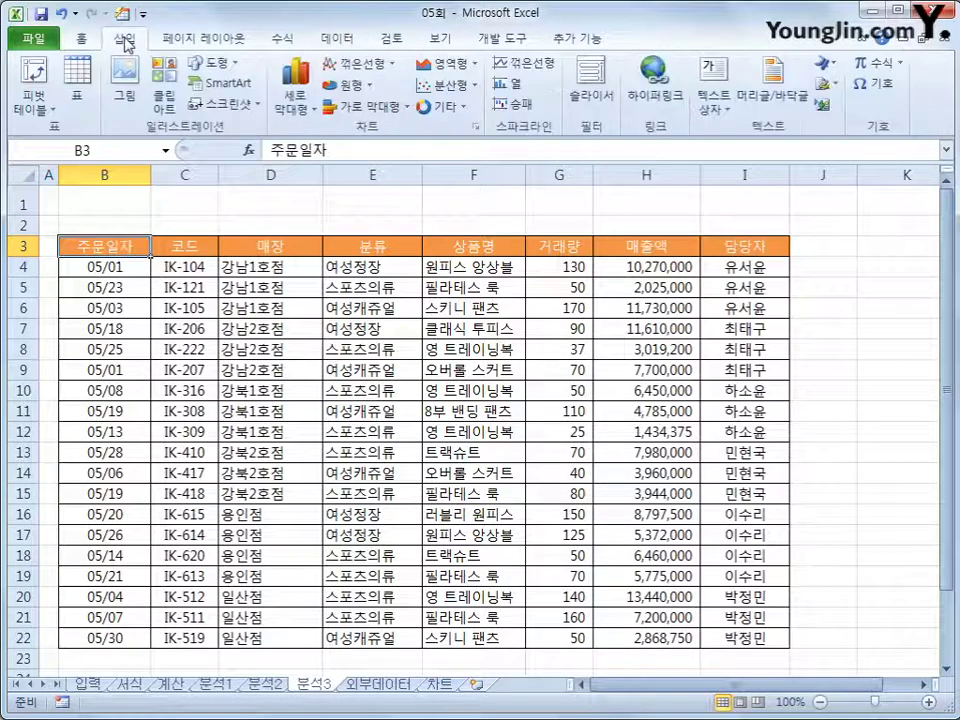
{"action": "left_click", "coordinate": [30, 80]}
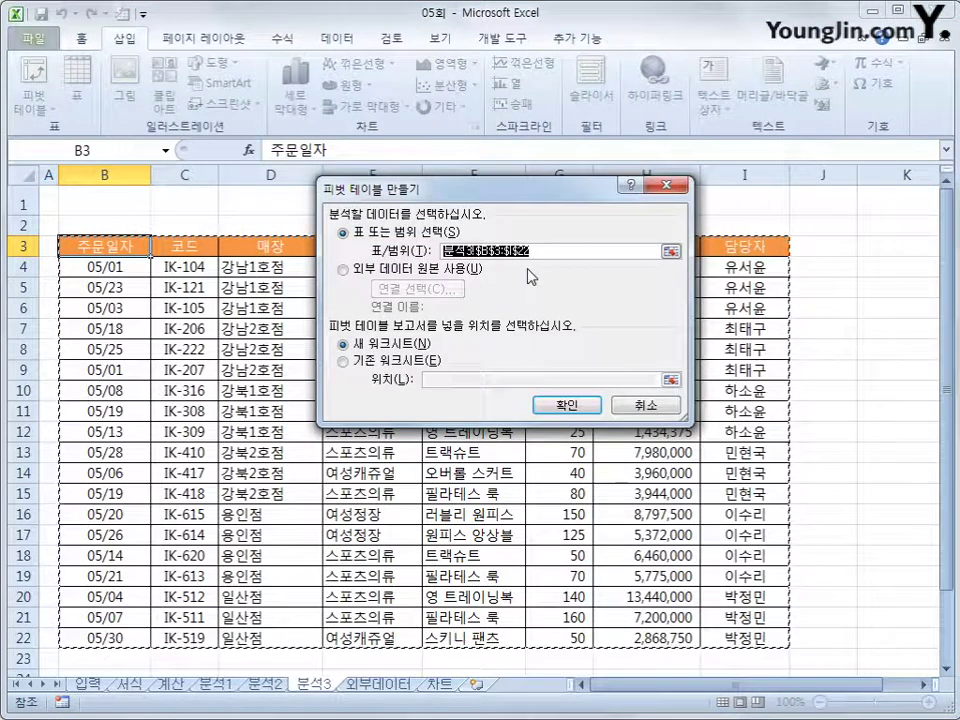
{"action": "left_click", "coordinate": [395, 361]}
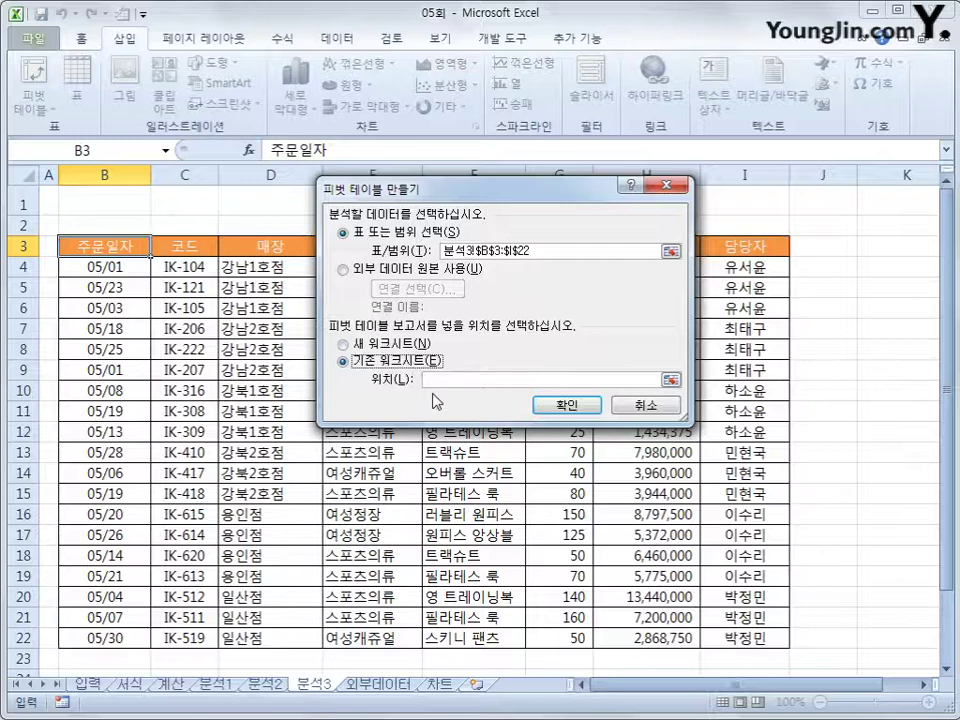
{"action": "left_click", "coordinate": [439, 380]}
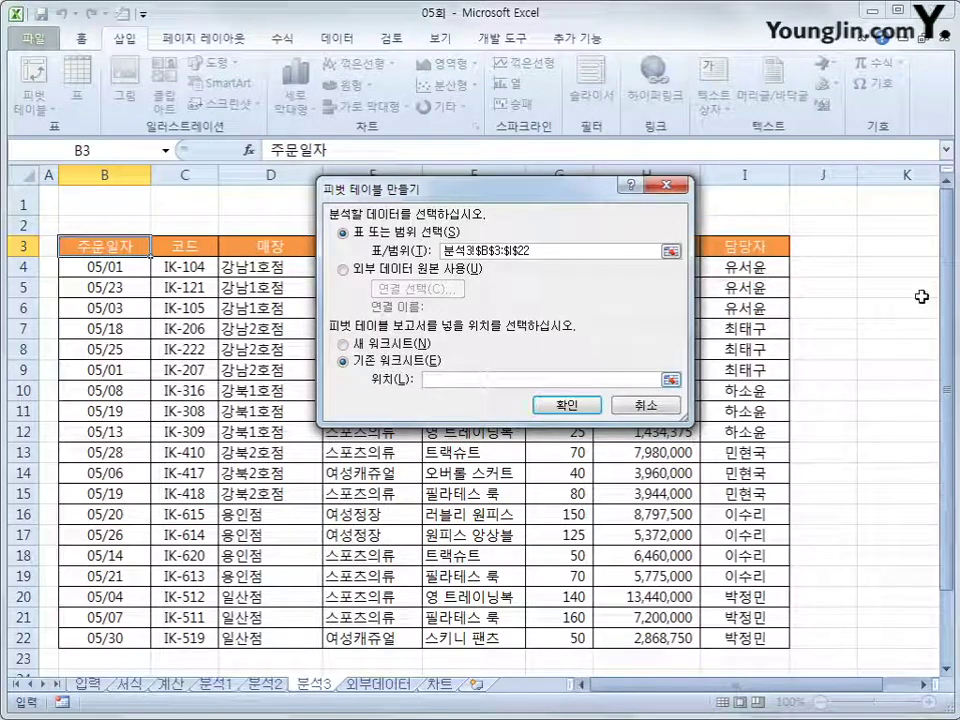
{"action": "left_click", "coordinate": [888, 247]}
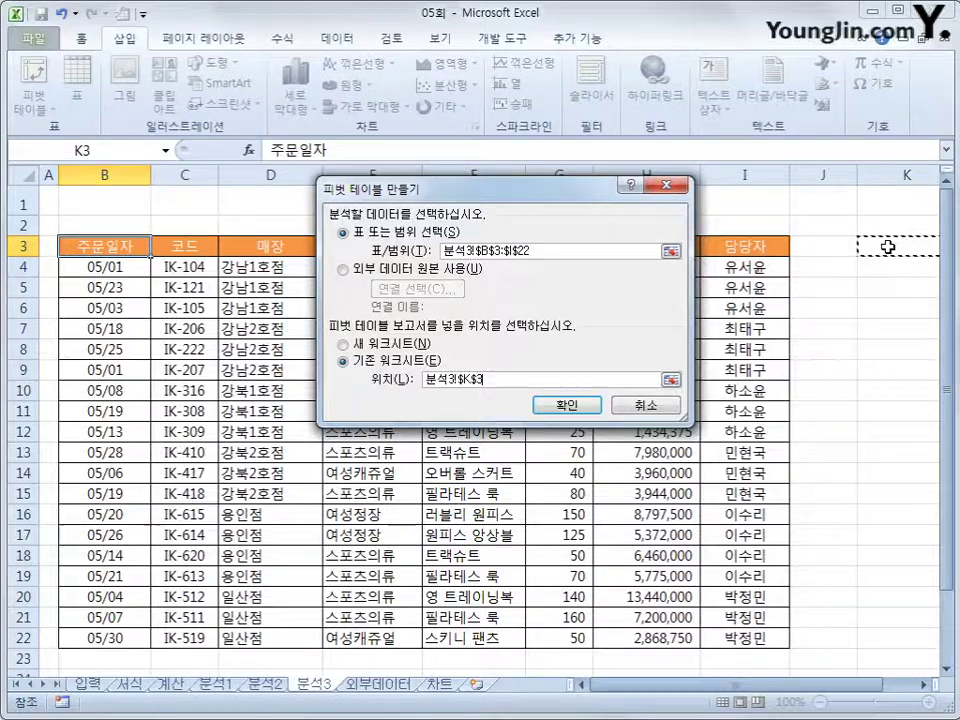
{"action": "left_click", "coordinate": [566, 404]}
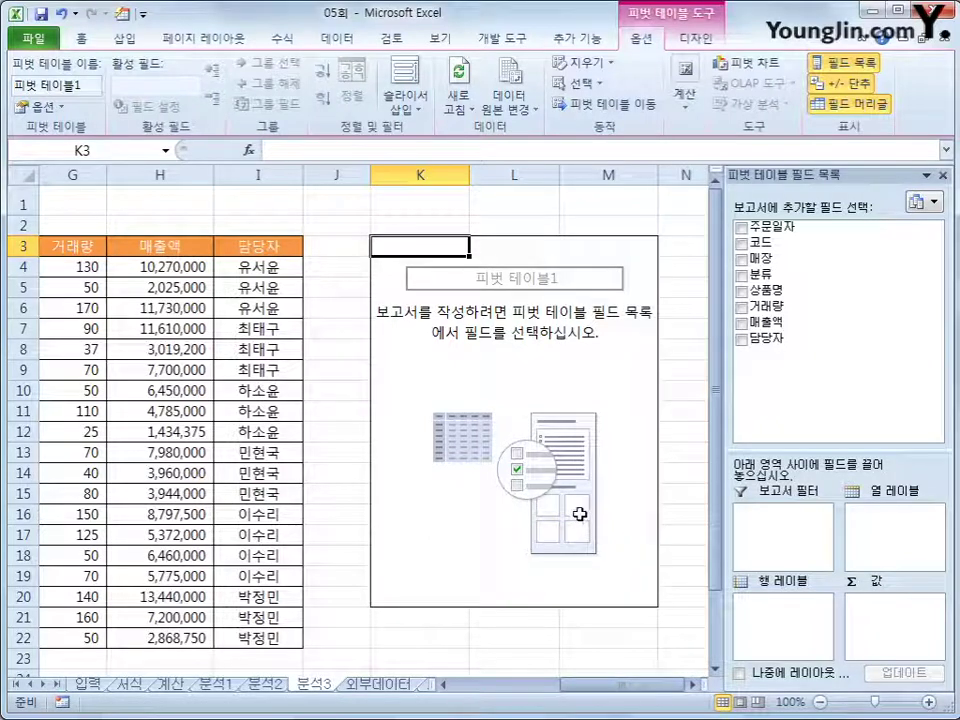
Lay out the pivot table with 매장 as row labels, 담당자 as column labels and the sum of 매출액 as values.
{"action": "left_click_drag", "start_coordinate": [776, 262], "coordinate": [795, 625]}
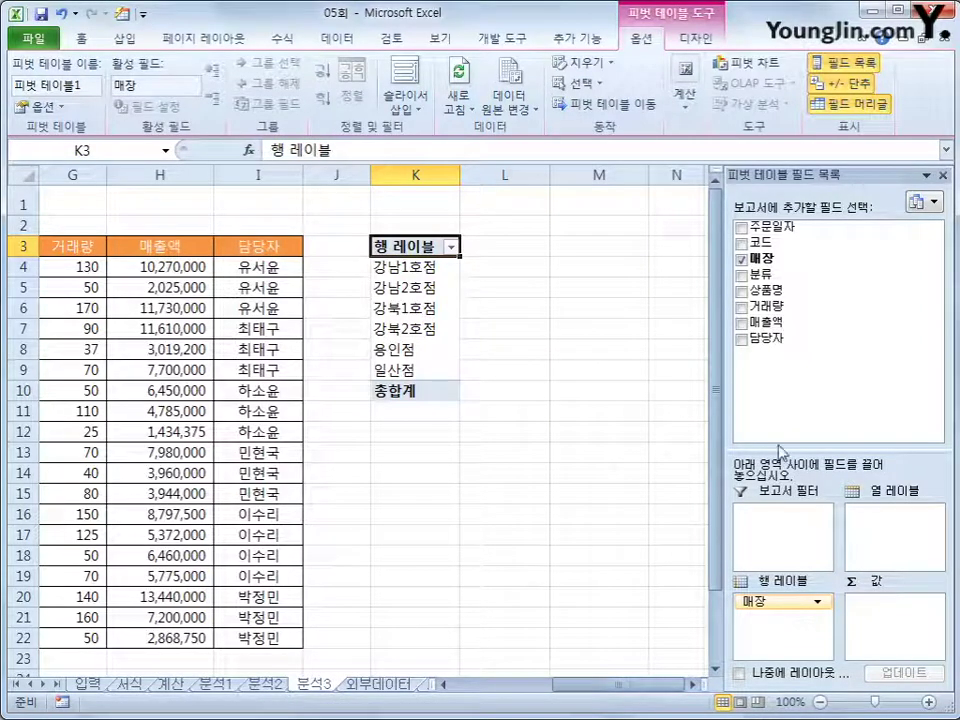
{"action": "left_click_drag", "start_coordinate": [795, 625], "coordinate": [785, 311]}
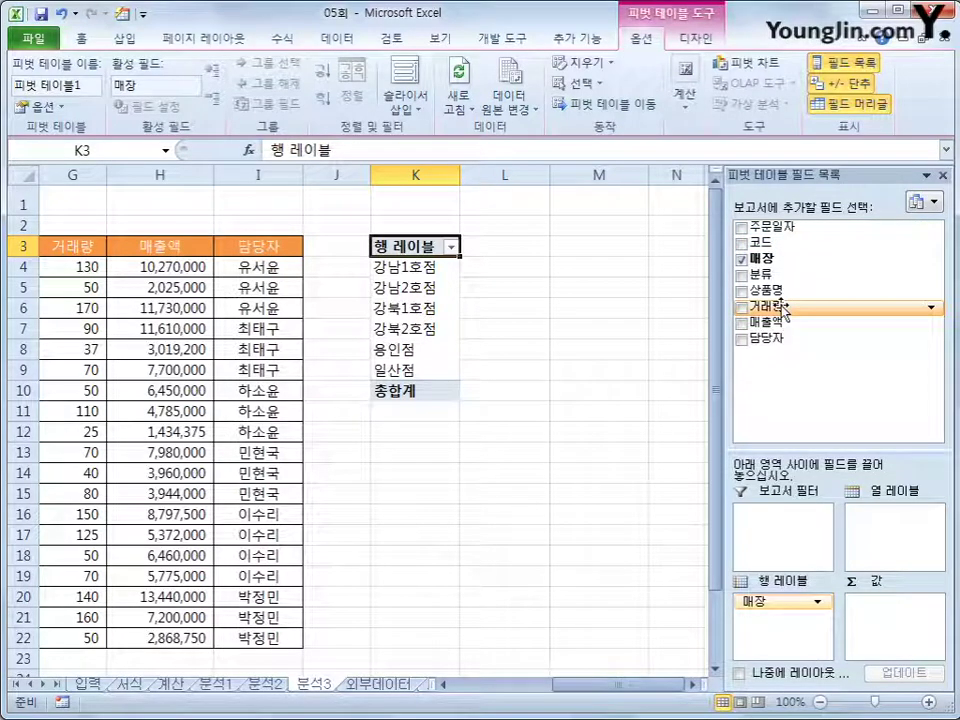
{"action": "left_click_drag", "start_coordinate": [784, 340], "coordinate": [892, 543]}
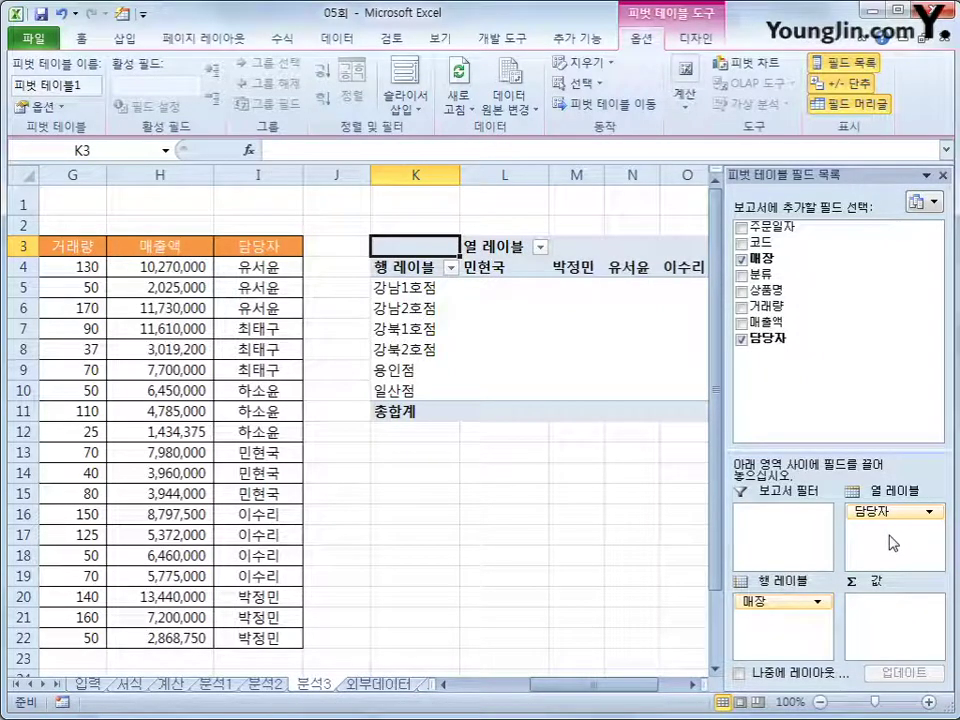
{"action": "left_click_drag", "start_coordinate": [790, 323], "coordinate": [887, 621]}
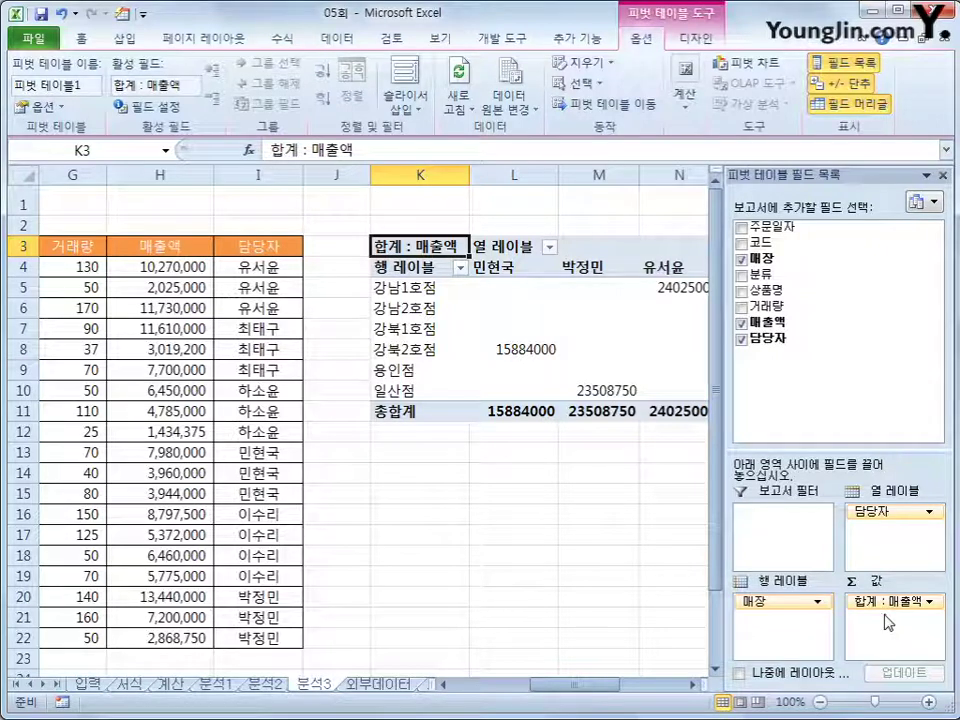
Apply the medium (보통) pivot table style with black header and total rows and a light red body.
{"action": "left_click", "coordinate": [697, 688]}
{"action": "left_click", "coordinate": [697, 688]}
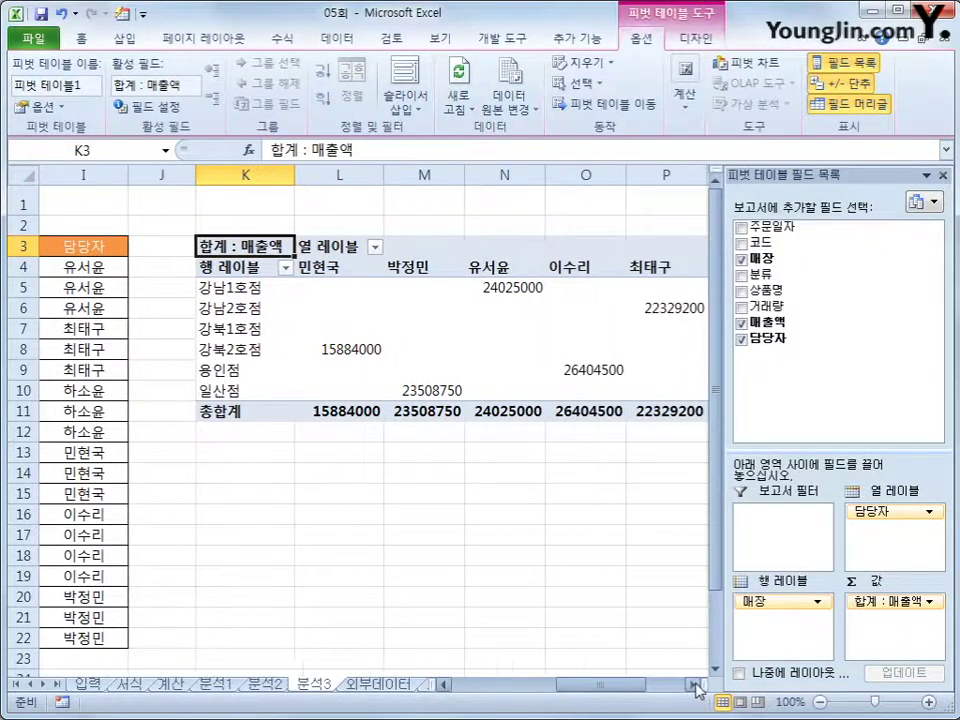
{"action": "left_click", "coordinate": [697, 688]}
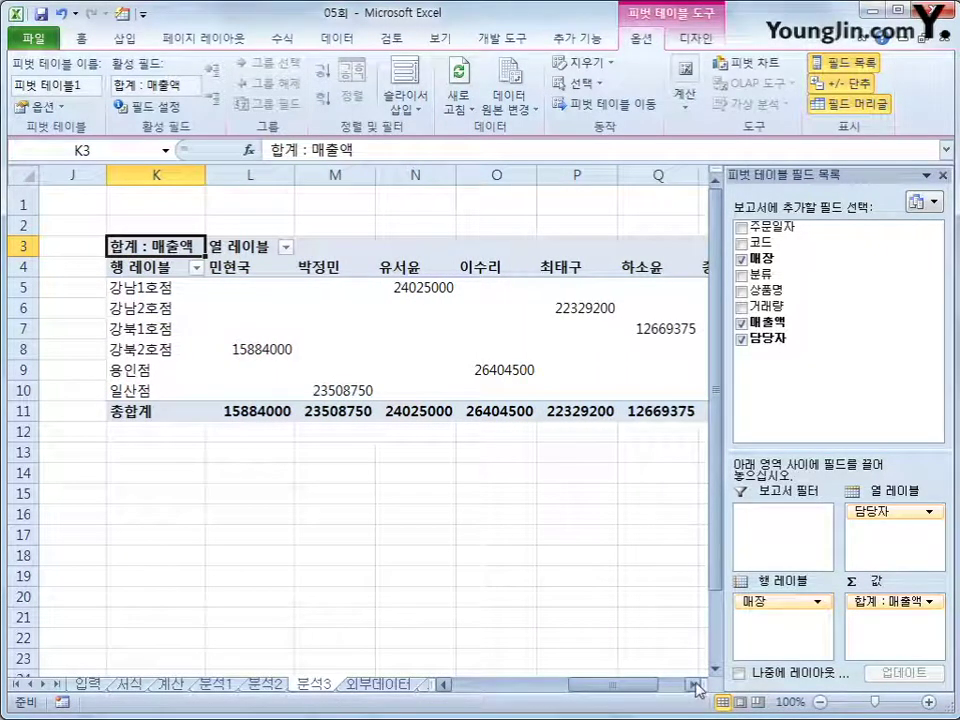
{"action": "left_click", "coordinate": [697, 40]}
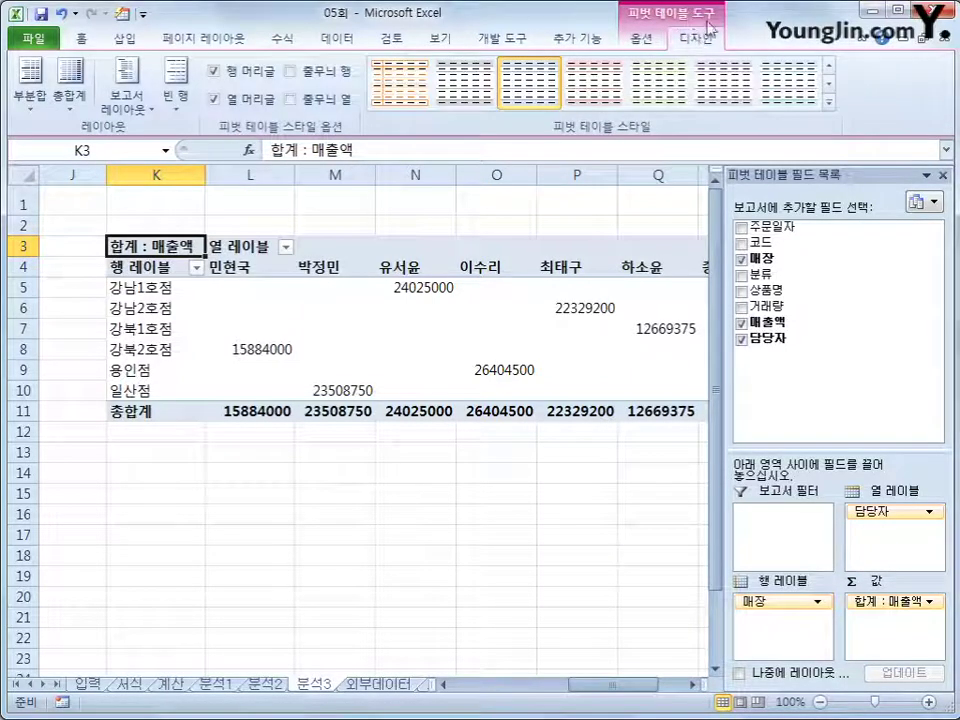
{"action": "left_click", "coordinate": [828, 104]}
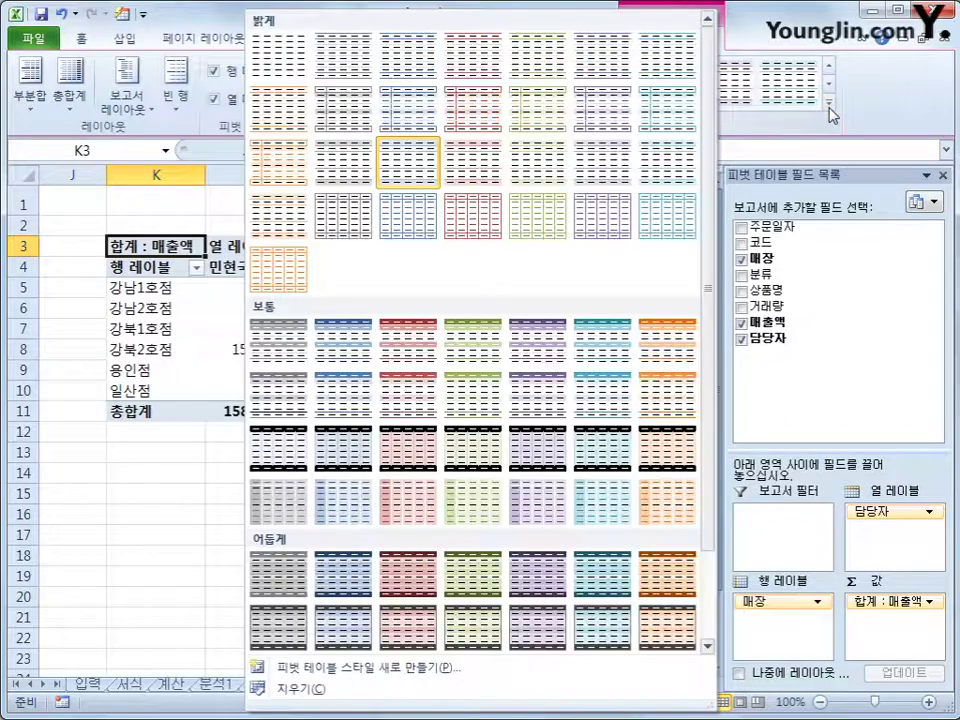
{"action": "left_click", "coordinate": [430, 470]}
{"action": "left_click", "coordinate": [499, 511]}
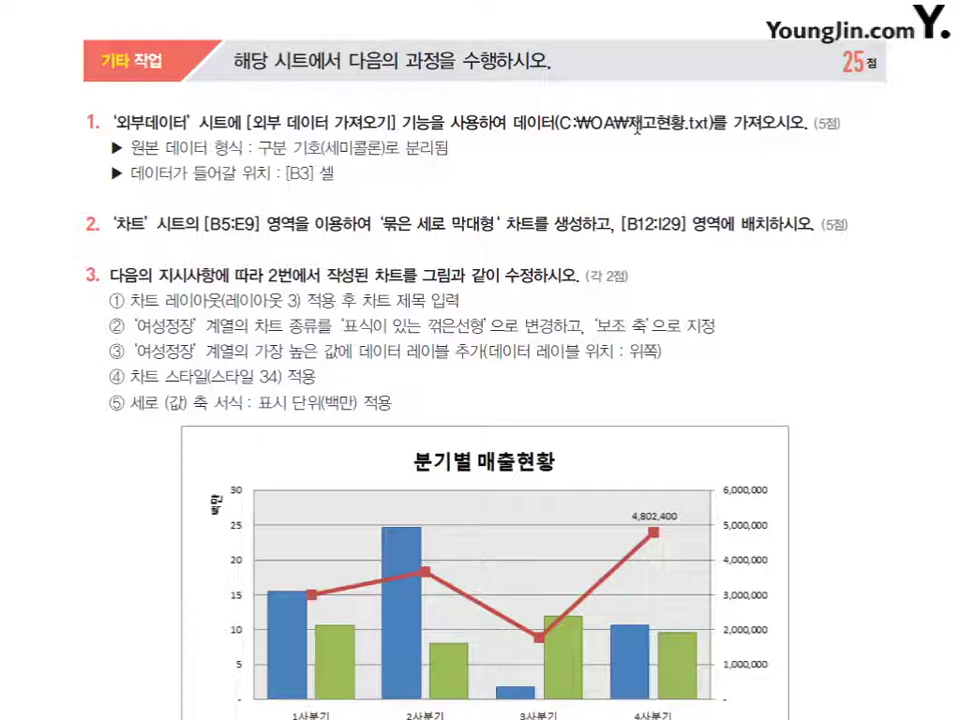
Switch to the exam document and read 기타 작업 tasks 1 and 2 on the 재고현황.txt import and the chart's creation and placement.
{"action": "left_click_drag", "start_coordinate": [637, 128], "coordinate": [708, 125]}
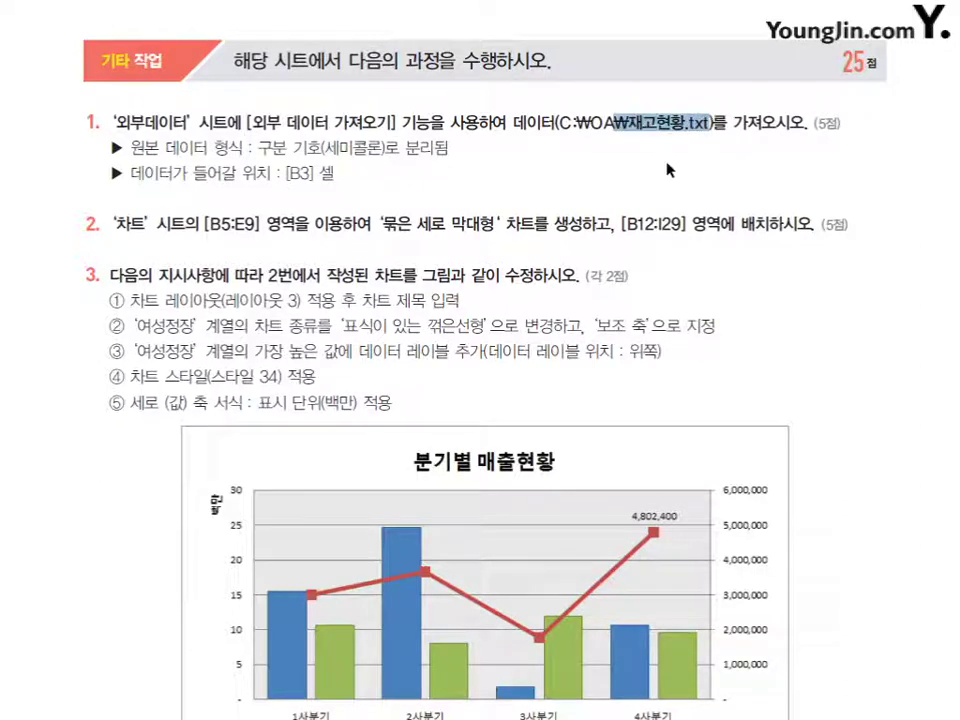
{"action": "left_click", "coordinate": [352, 150]}
{"action": "left_click_drag", "start_coordinate": [338, 150], "coordinate": [452, 150]}
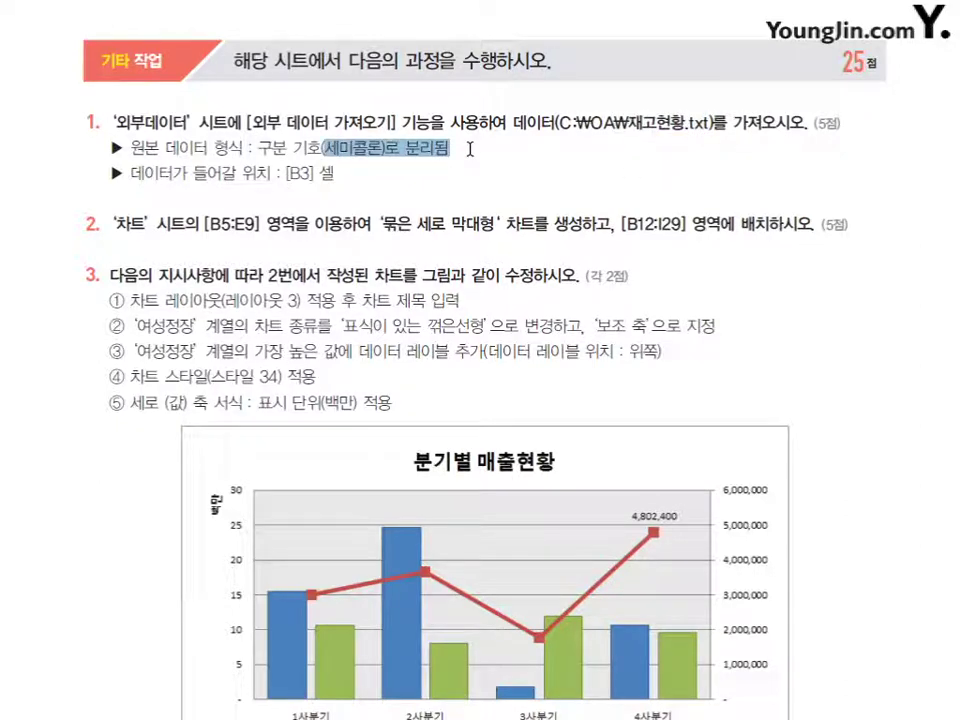
{"action": "left_click_drag", "start_coordinate": [286, 174], "coordinate": [316, 174]}
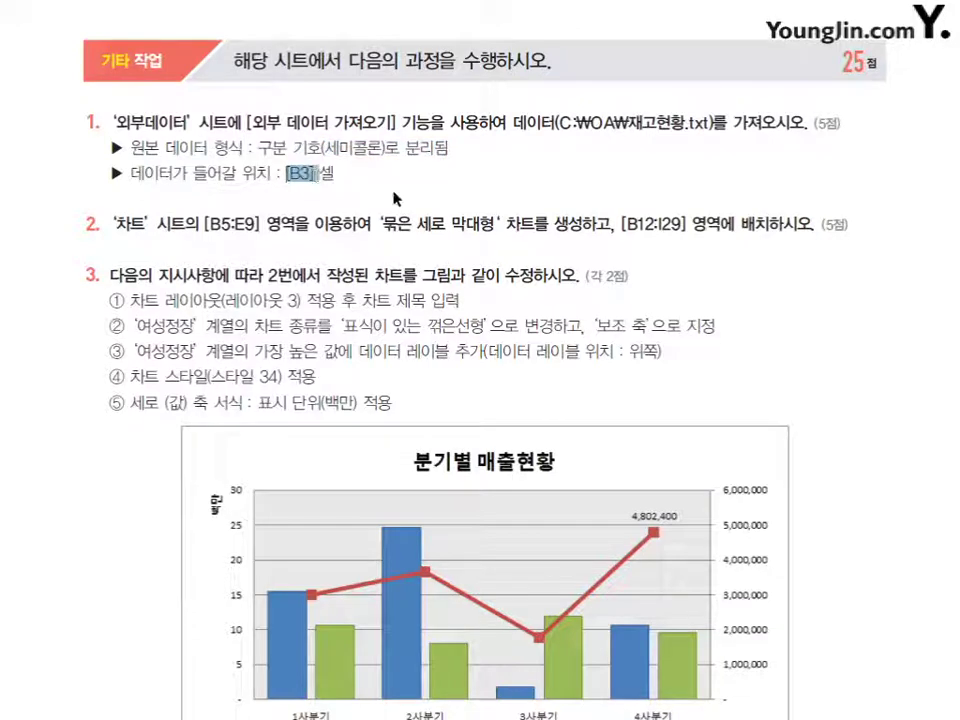
{"action": "left_click", "coordinate": [400, 188]}
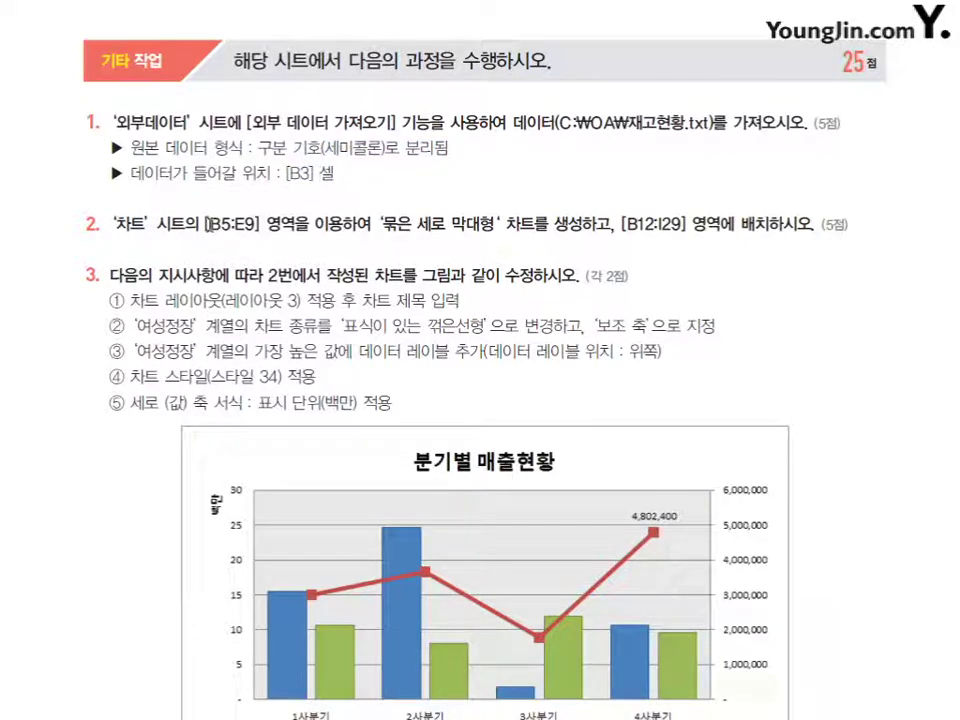
{"action": "left_click_drag", "start_coordinate": [205, 224], "coordinate": [496, 224]}
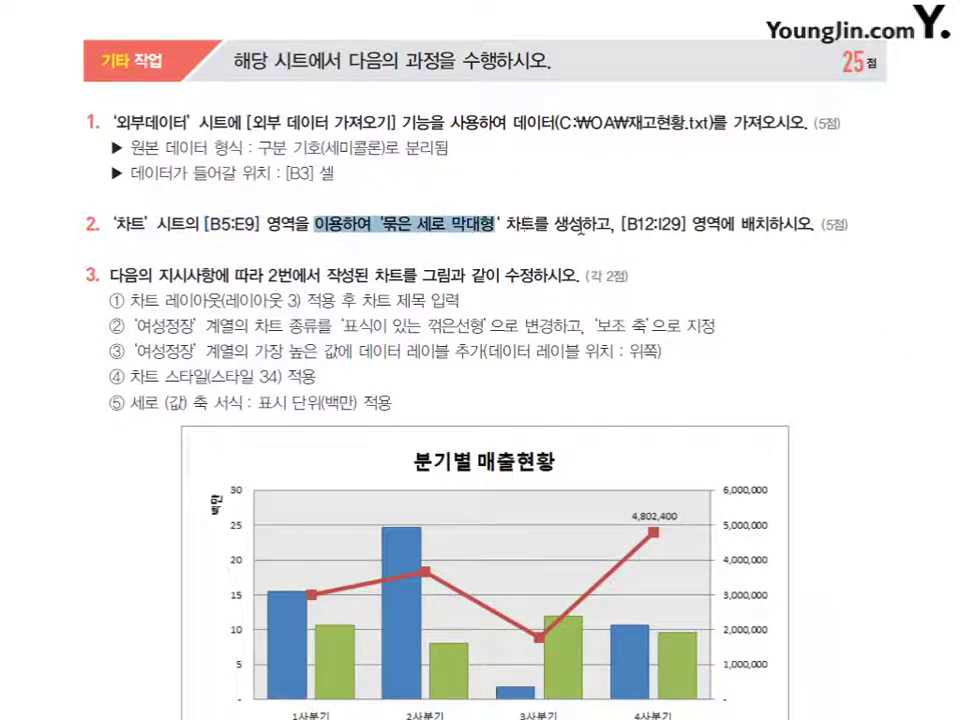
{"action": "left_click_drag", "start_coordinate": [621, 224], "coordinate": [812, 226]}
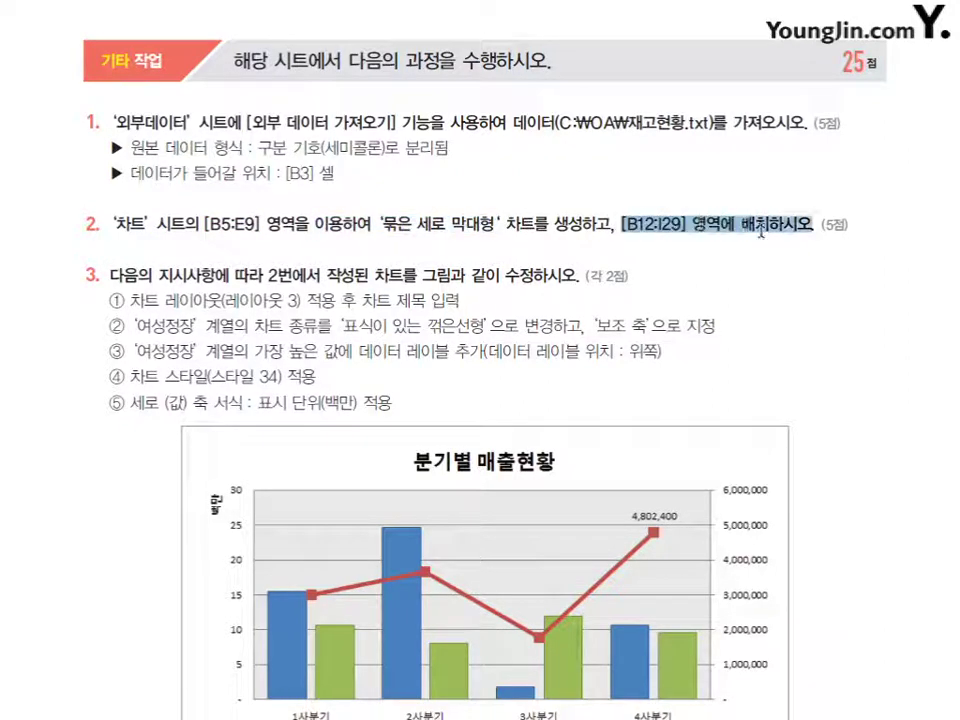
Read tasks 3 and 4 on the chart's layout, series, data label, style and axis changes and the page layout.
{"action": "scroll", "coordinate": [776, 308], "scroll_direction": "down", "scroll_amount": 1}
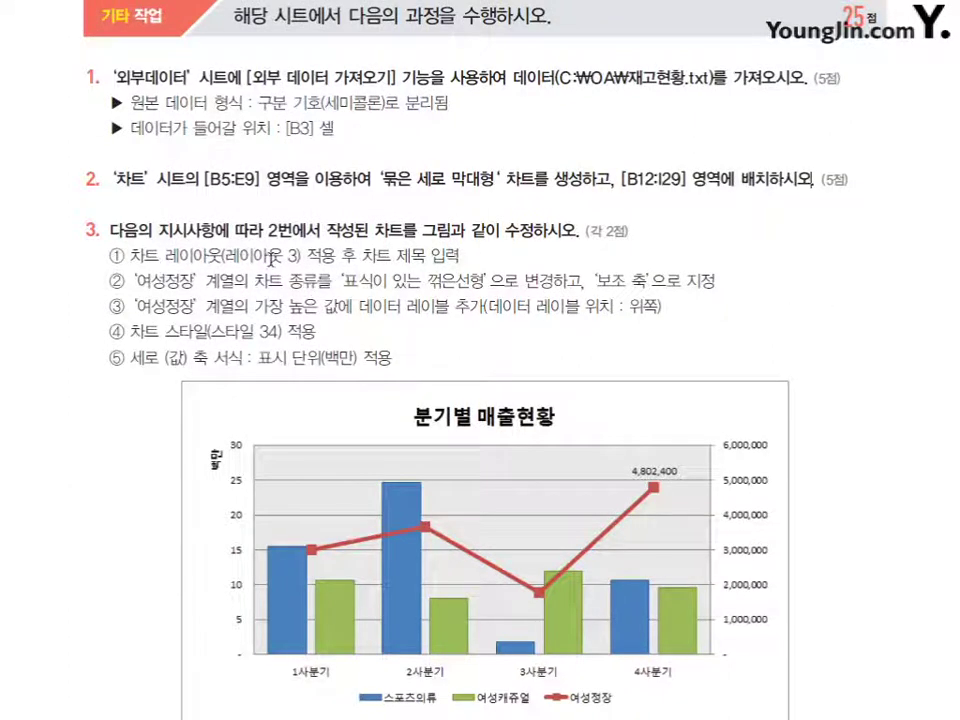
{"action": "left_click_drag", "start_coordinate": [236, 253], "coordinate": [377, 252]}
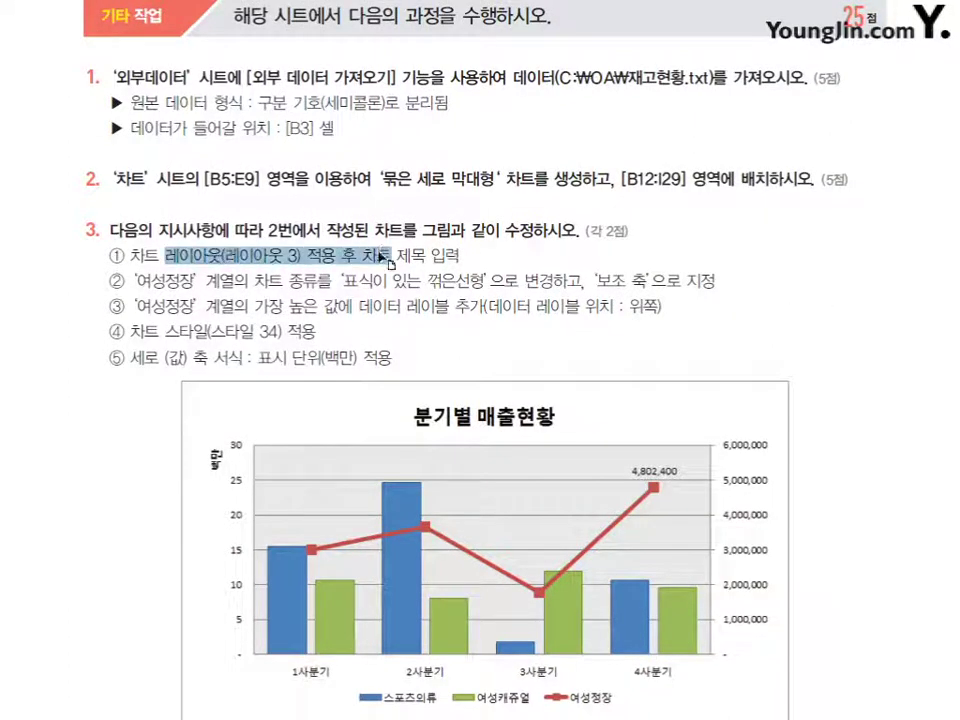
{"action": "left_click_drag", "start_coordinate": [289, 281], "coordinate": [663, 281]}
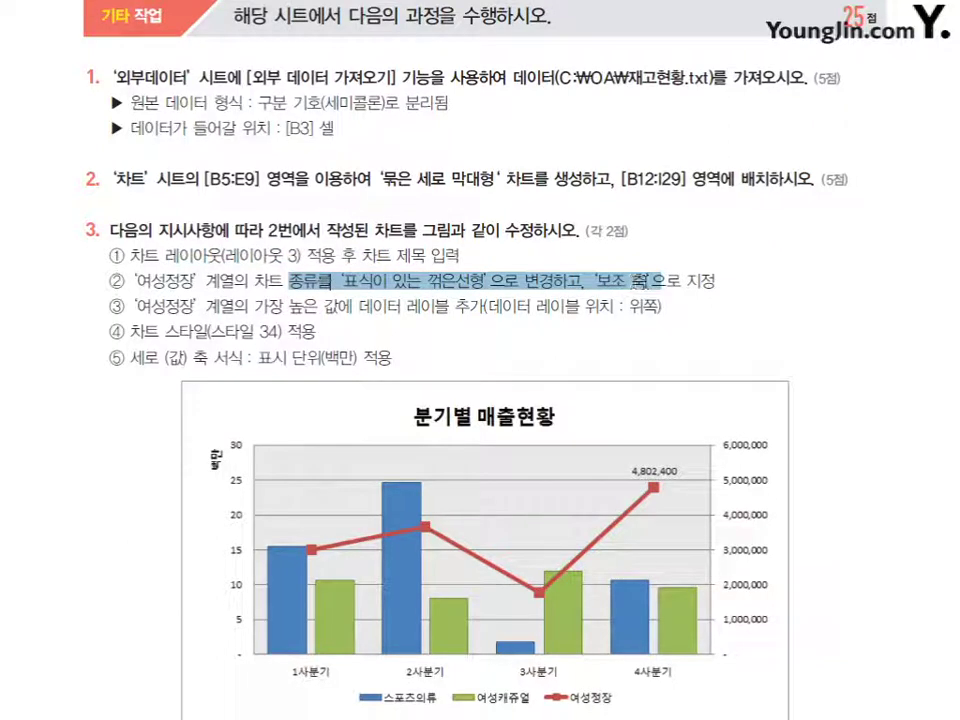
{"action": "left_click", "coordinate": [510, 268]}
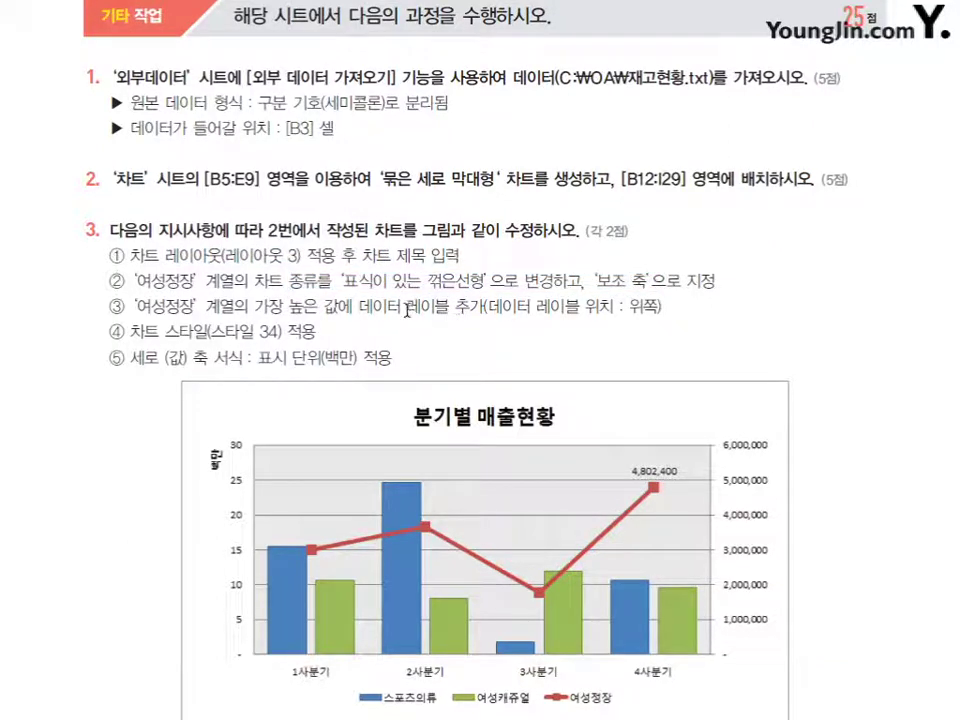
{"action": "left_click_drag", "start_coordinate": [361, 303], "coordinate": [531, 306]}
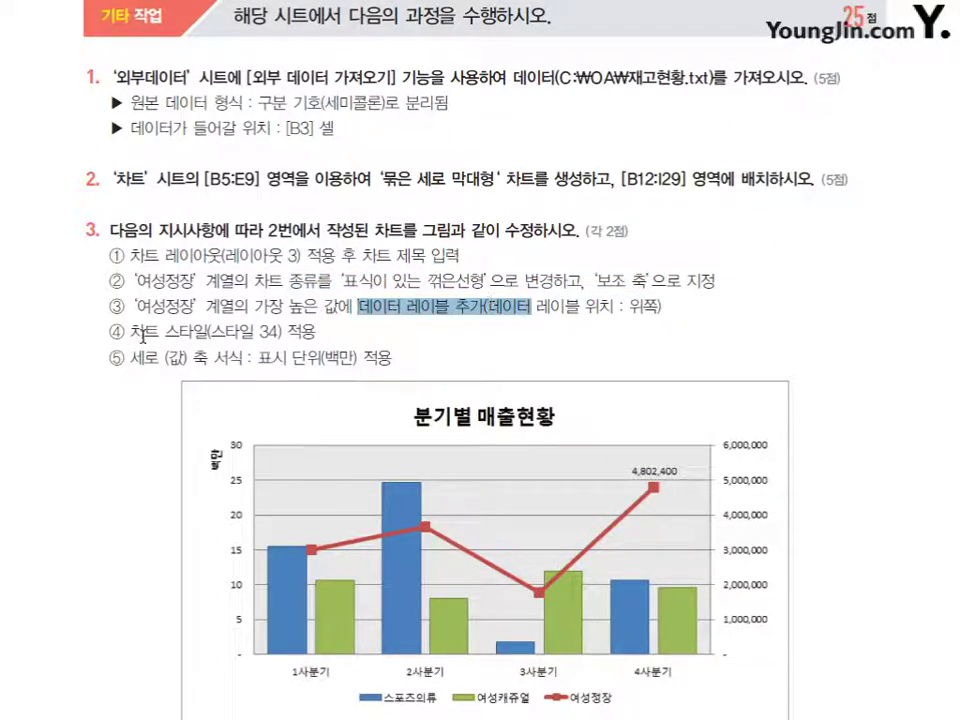
{"action": "left_click_drag", "start_coordinate": [131, 332], "coordinate": [318, 333]}
{"action": "left_click_drag", "start_coordinate": [131, 357], "coordinate": [392, 359]}
{"action": "scroll", "coordinate": [505, 355], "scroll_direction": "down", "scroll_amount": 3}
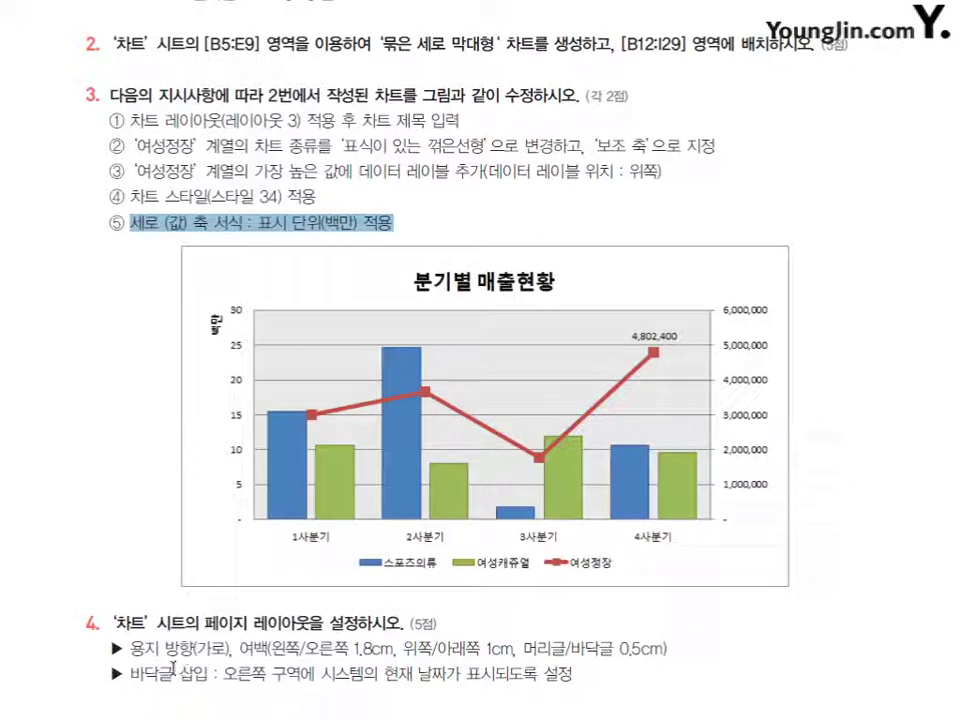
{"action": "left_click_drag", "start_coordinate": [131, 648], "coordinate": [563, 686]}
{"action": "left_click", "coordinate": [603, 692]}
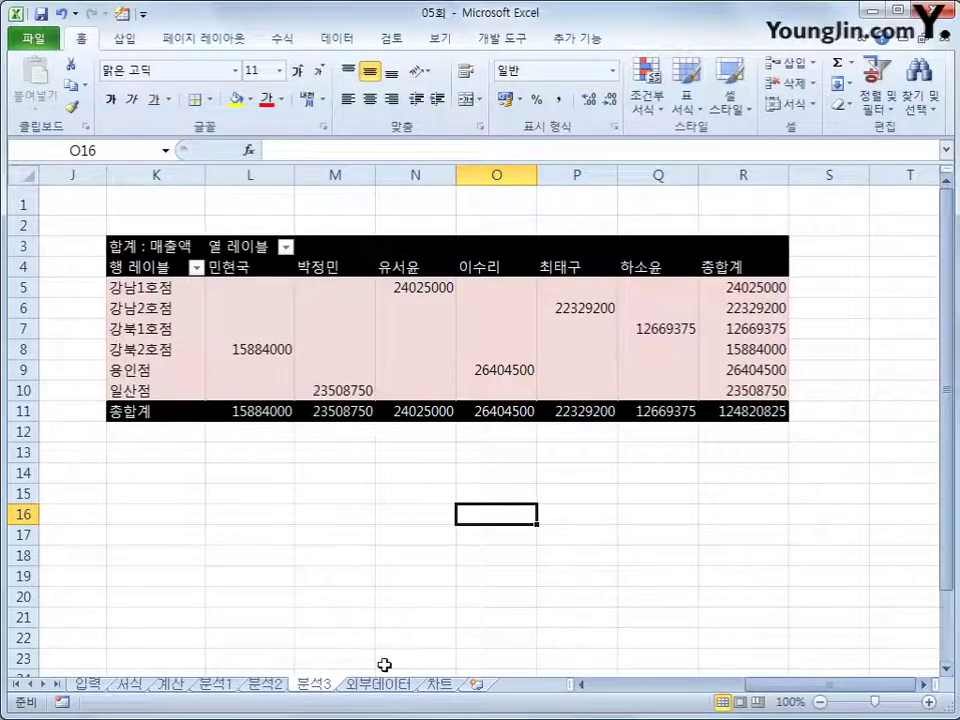
On the 외부데이터 sheet, start a text import of the 재고현황 file from the 05회 folder at cell B3.
{"action": "left_click", "coordinate": [376, 685]}
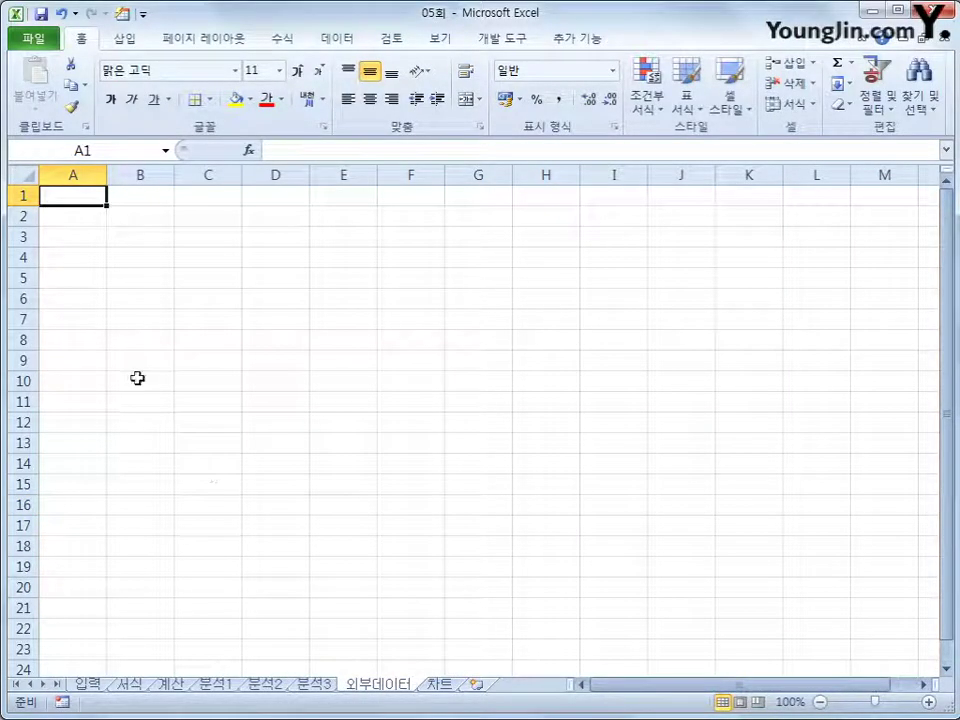
{"action": "left_click", "coordinate": [132, 241]}
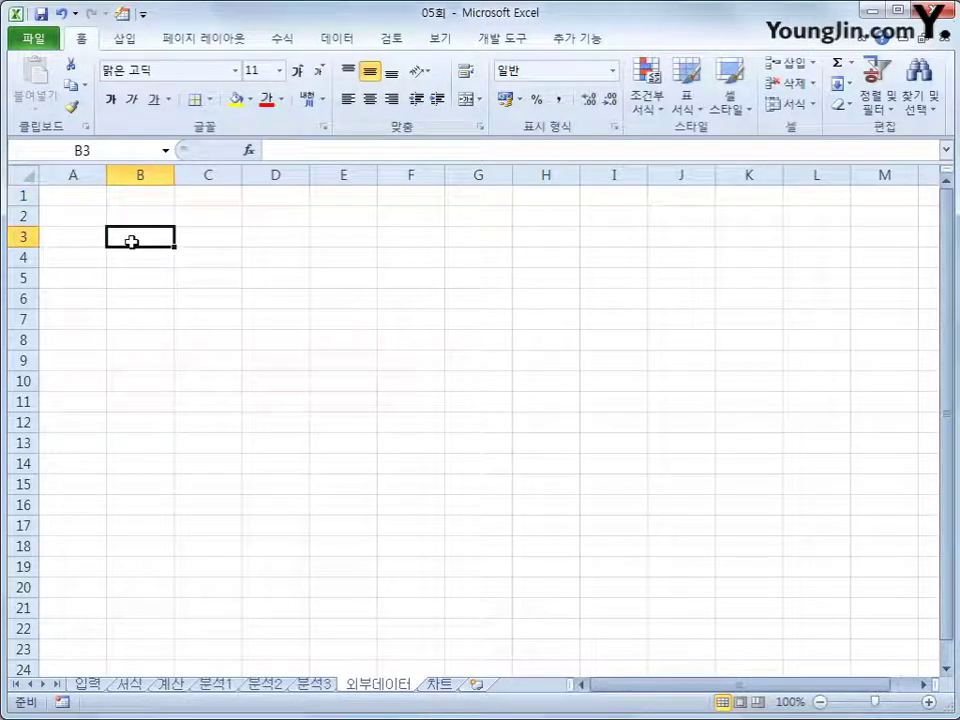
{"action": "left_click", "coordinate": [337, 40]}
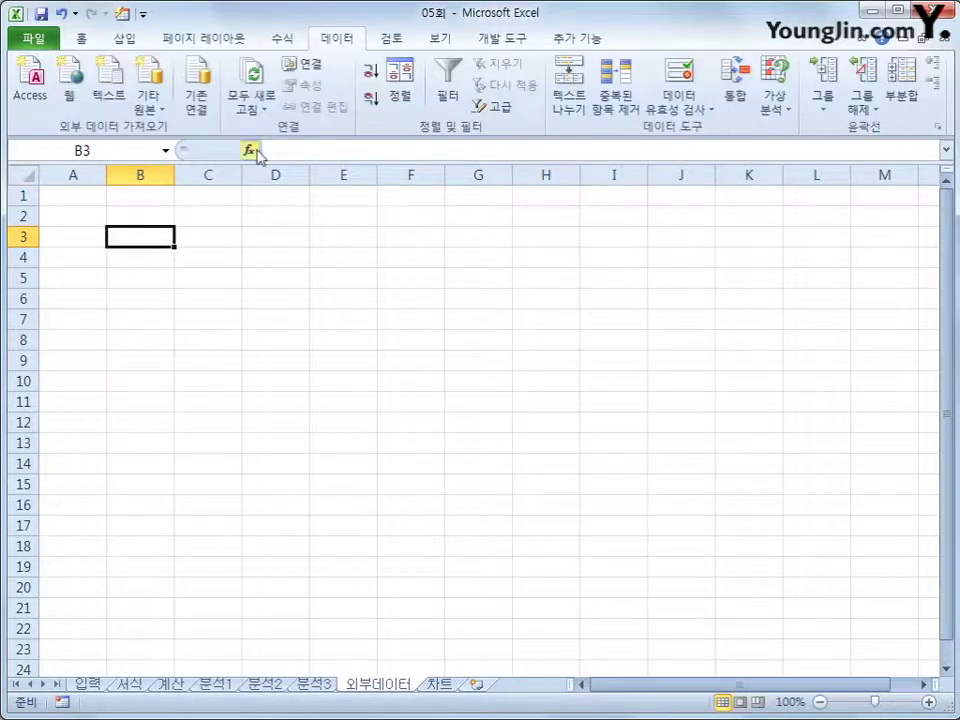
{"action": "left_click", "coordinate": [121, 92]}
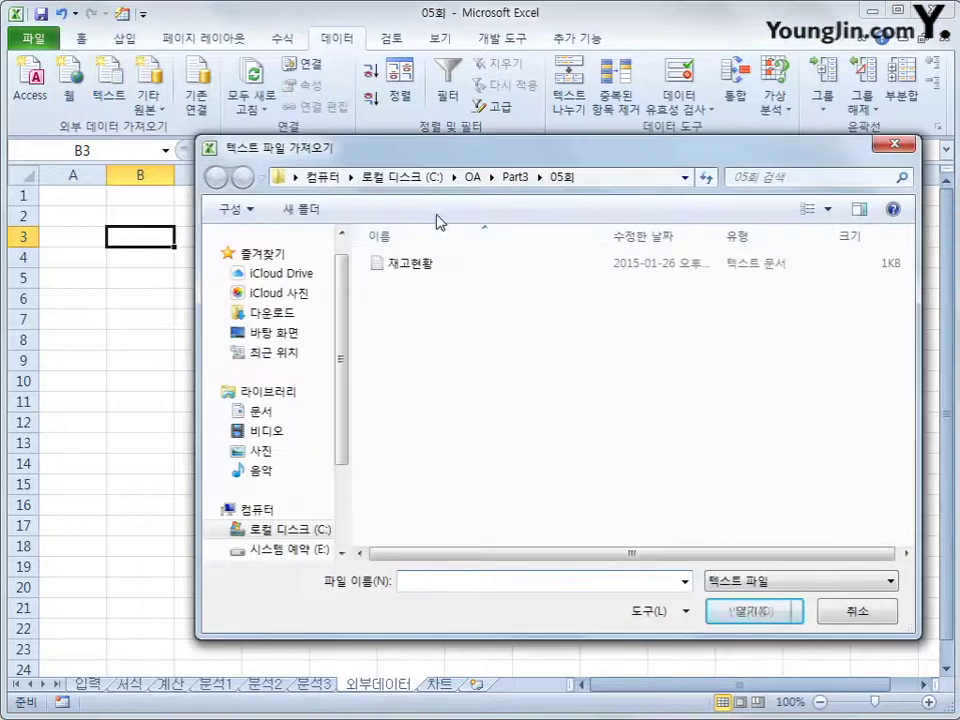
{"action": "left_click_drag", "start_coordinate": [428, 168], "coordinate": [398, 139]}
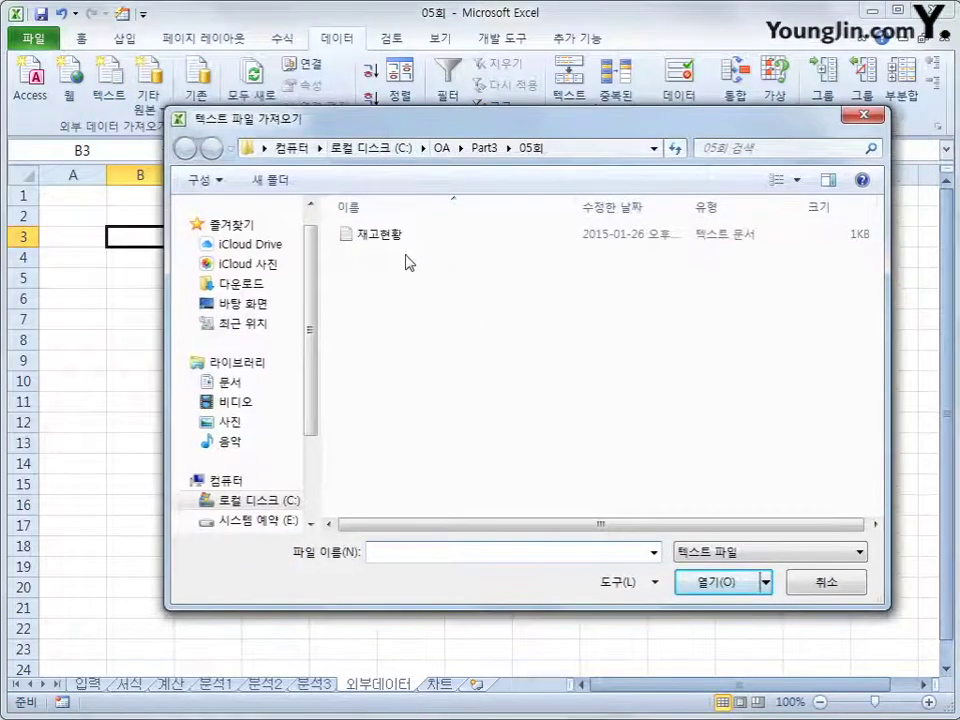
{"action": "left_click", "coordinate": [390, 236]}
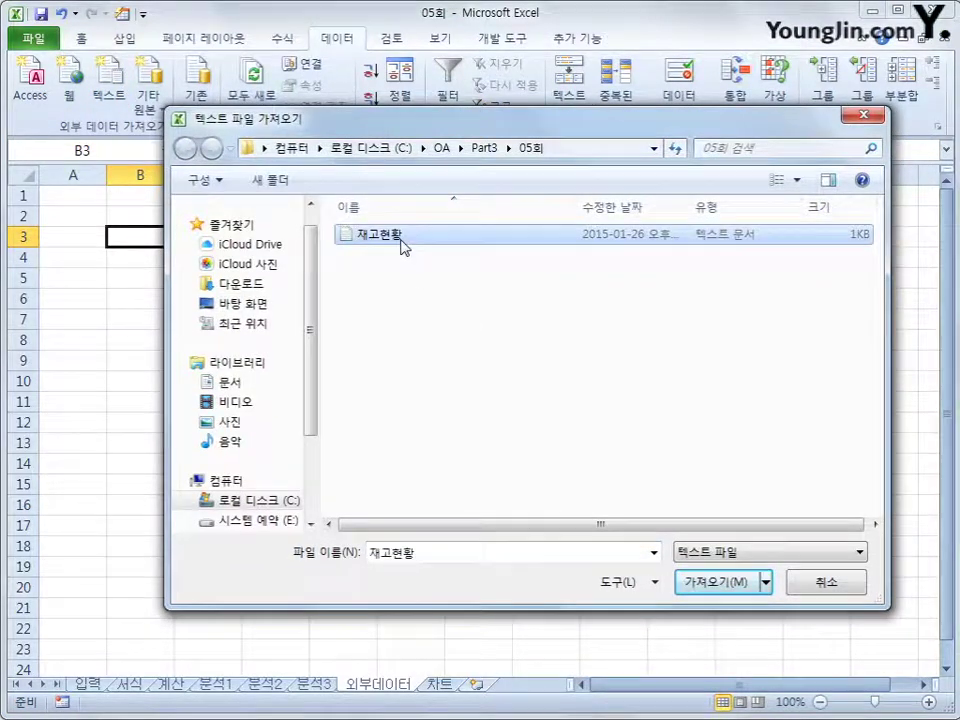
{"action": "left_click", "coordinate": [694, 579]}
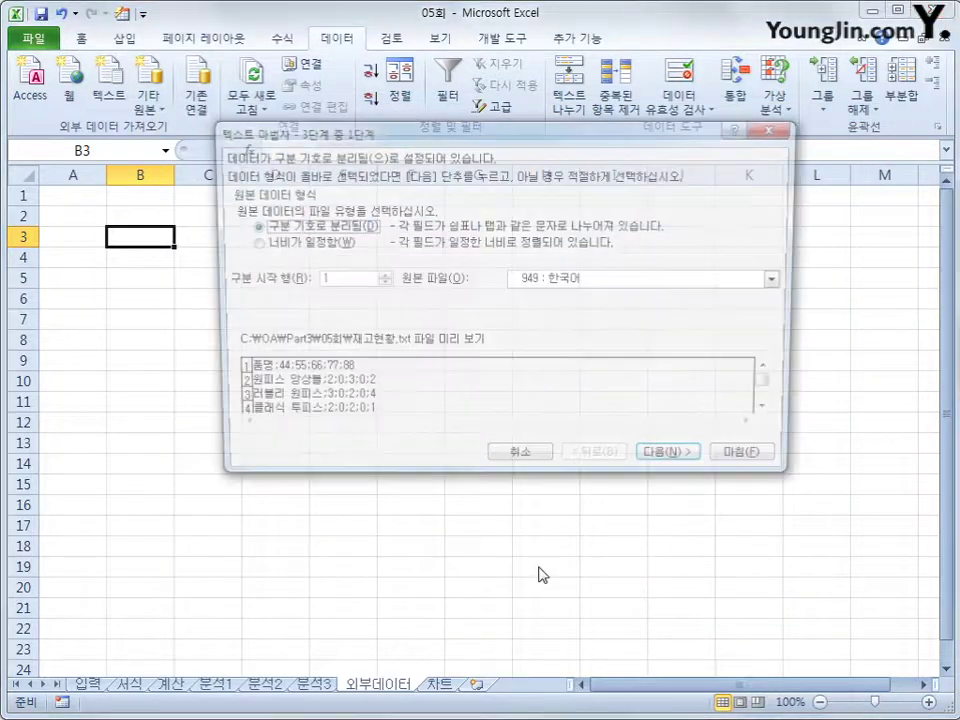
Split the delimited text by semicolon only, keep the general column format and place the data at B3 of the existing worksheet.
{"action": "left_click", "coordinate": [678, 465]}
{"action": "left_click", "coordinate": [231, 195]}
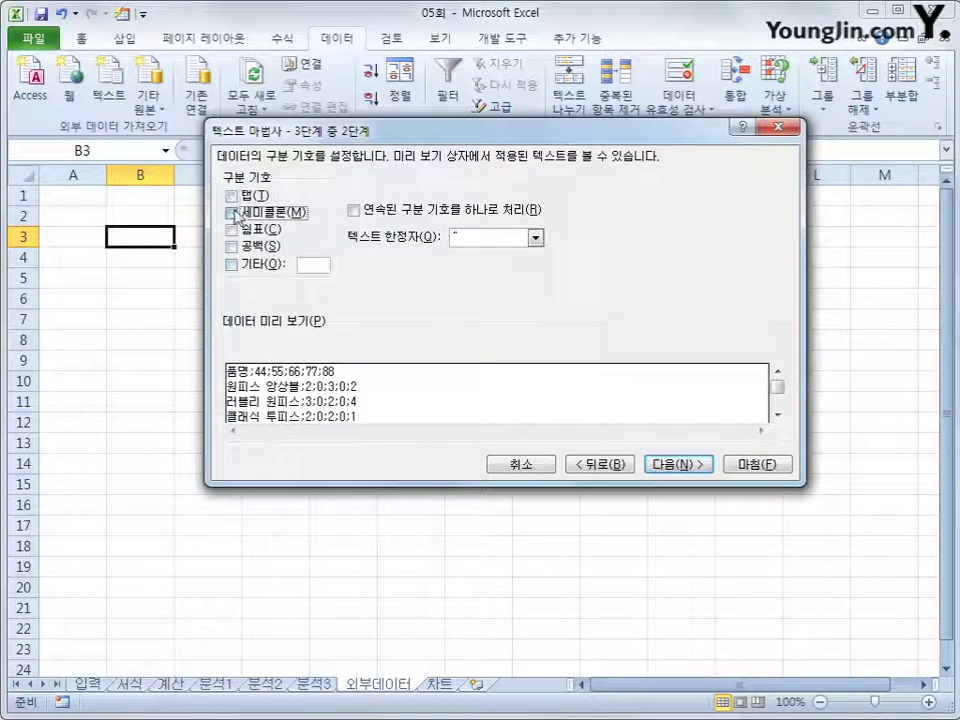
{"action": "left_click", "coordinate": [232, 213]}
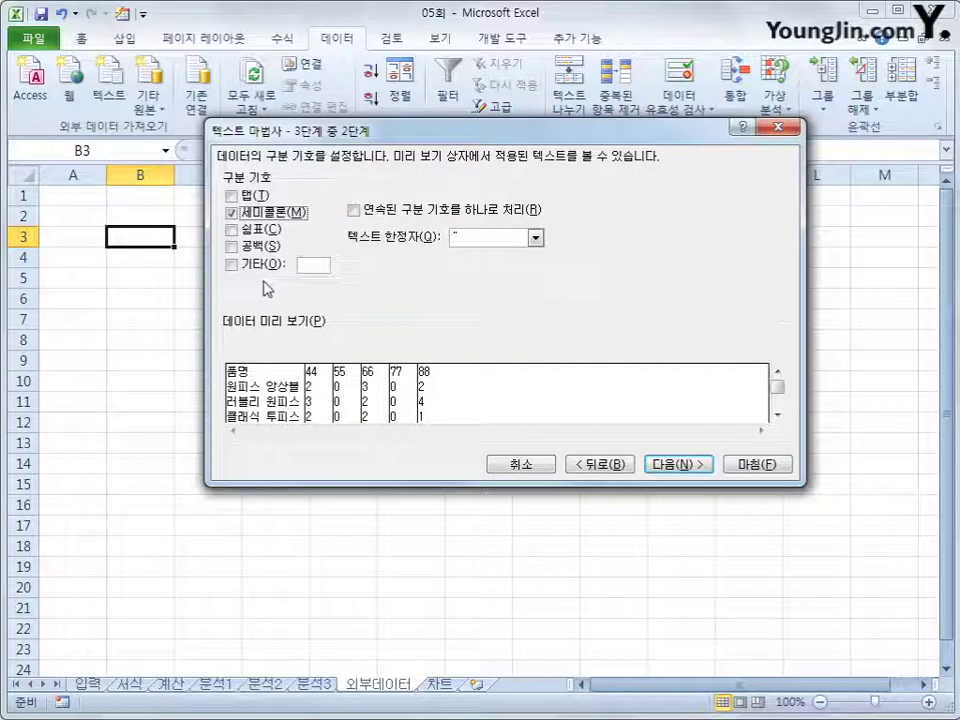
{"action": "left_click", "coordinate": [671, 467]}
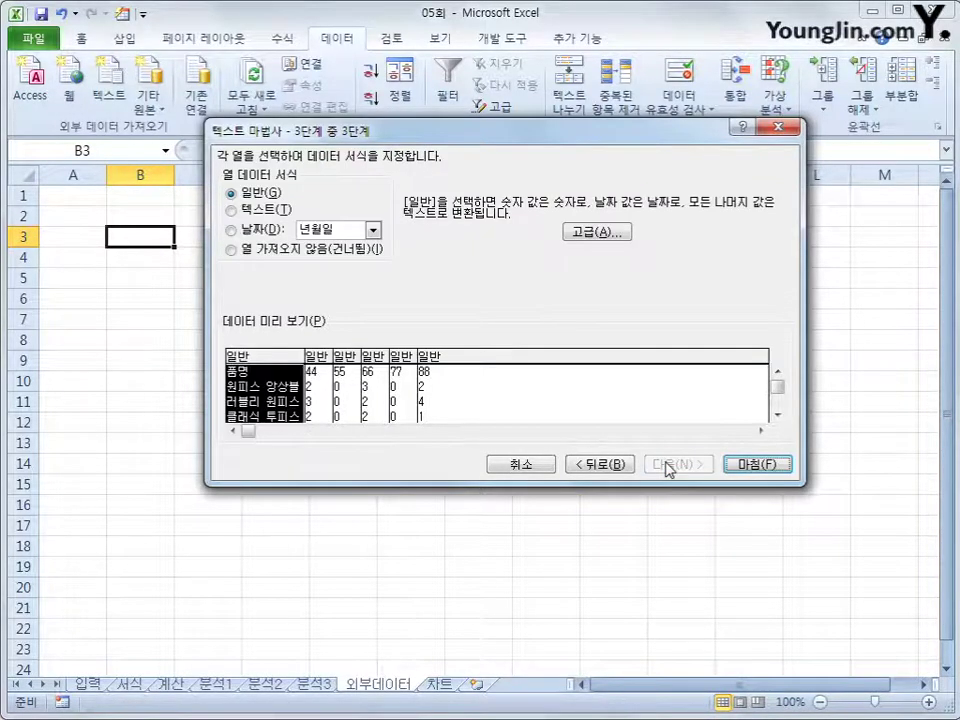
{"action": "left_click", "coordinate": [746, 466]}
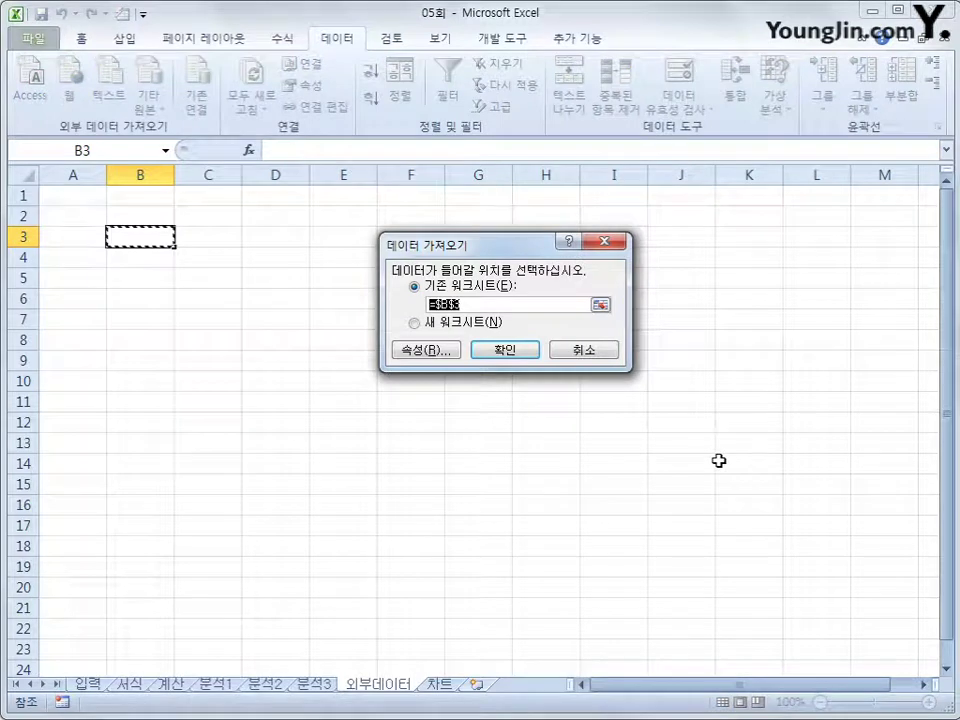
{"action": "left_click", "coordinate": [516, 352]}
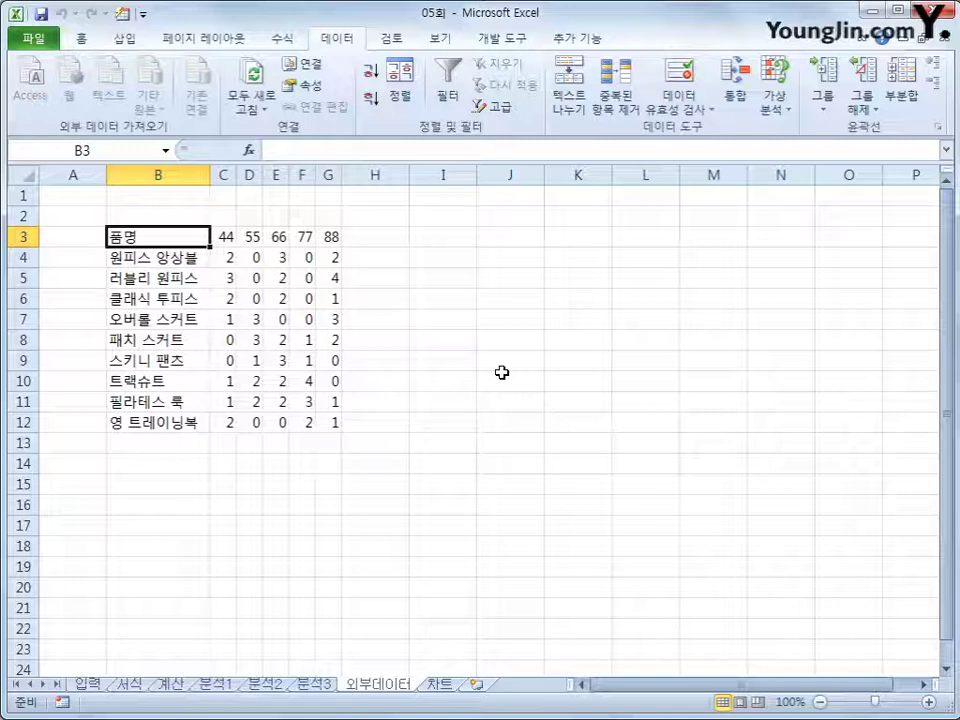
On the 차트 sheet, create a 2-D clustered column chart from the range B5:E9.
{"action": "left_click", "coordinate": [446, 686]}
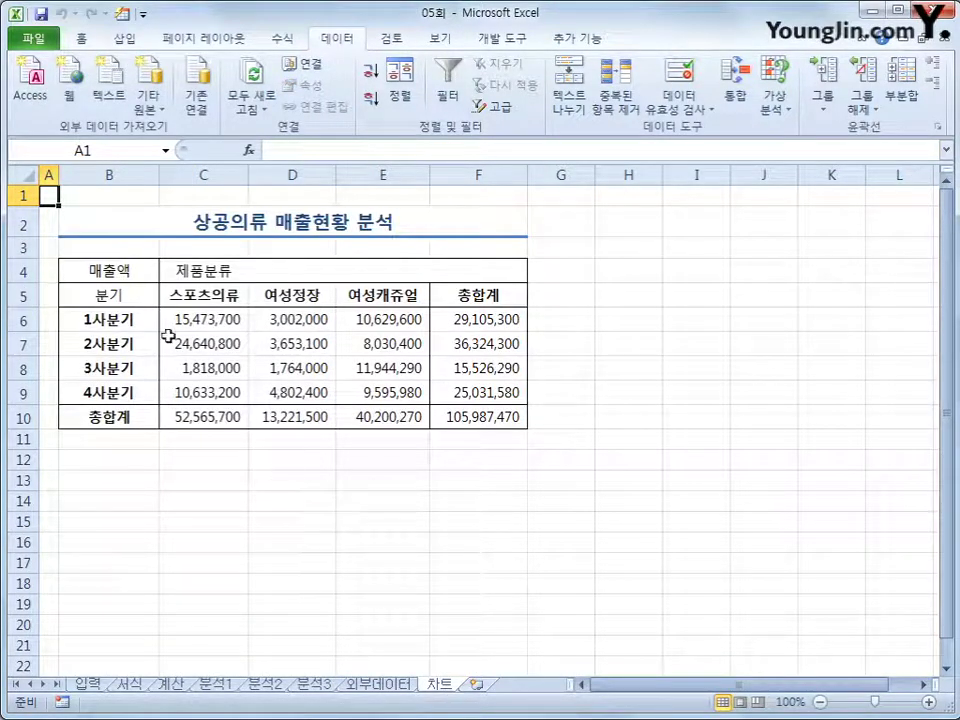
{"action": "left_click_drag", "start_coordinate": [133, 298], "coordinate": [388, 395]}
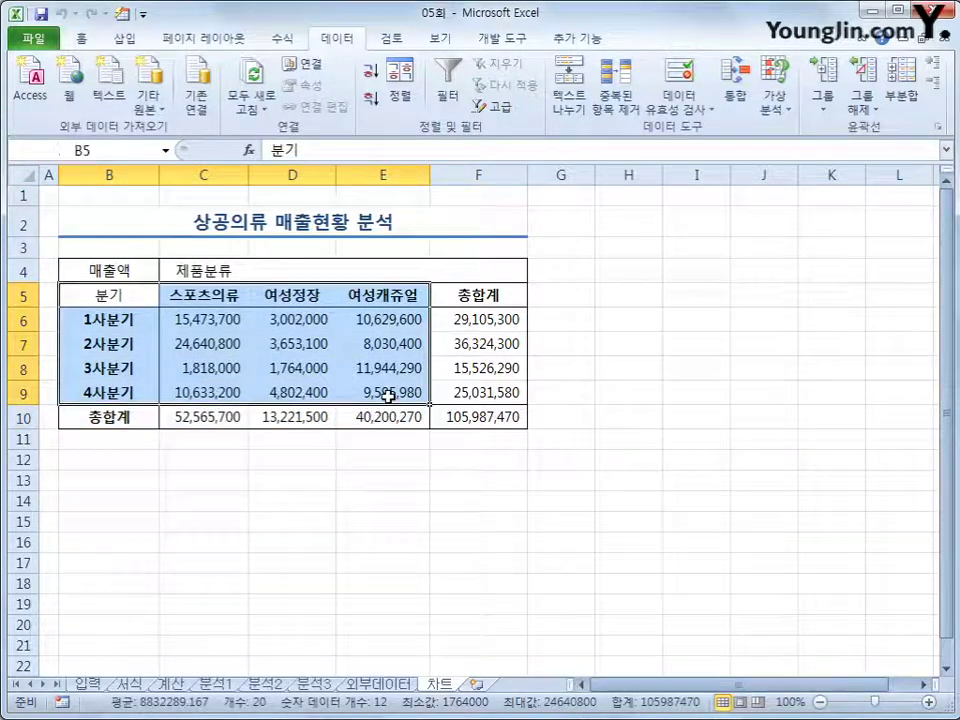
{"action": "left_click", "coordinate": [124, 39]}
{"action": "left_click", "coordinate": [316, 113]}
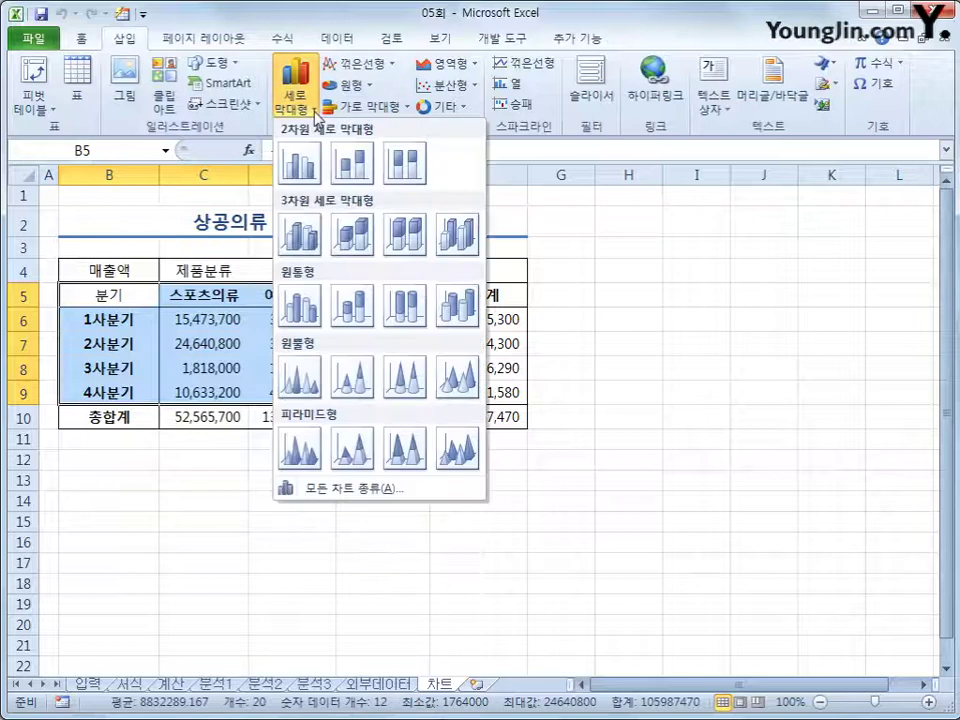
{"action": "left_click", "coordinate": [301, 163]}
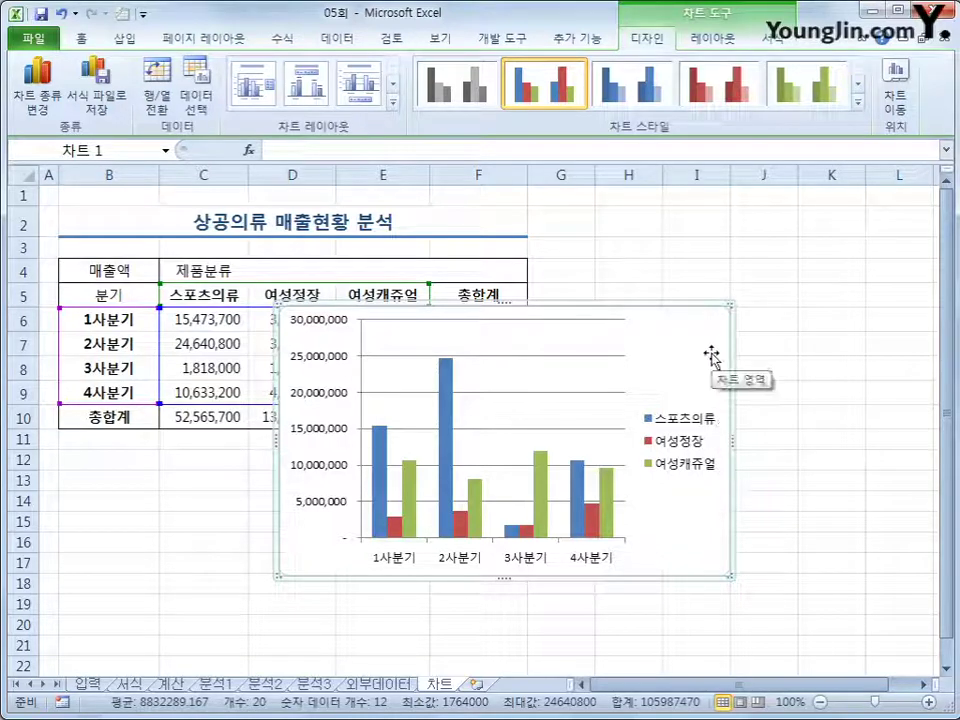
Move and resize the chart so it fits the cell range B12:I29 below the table.
{"action": "left_click_drag", "start_coordinate": [716, 360], "coordinate": [489, 495]}
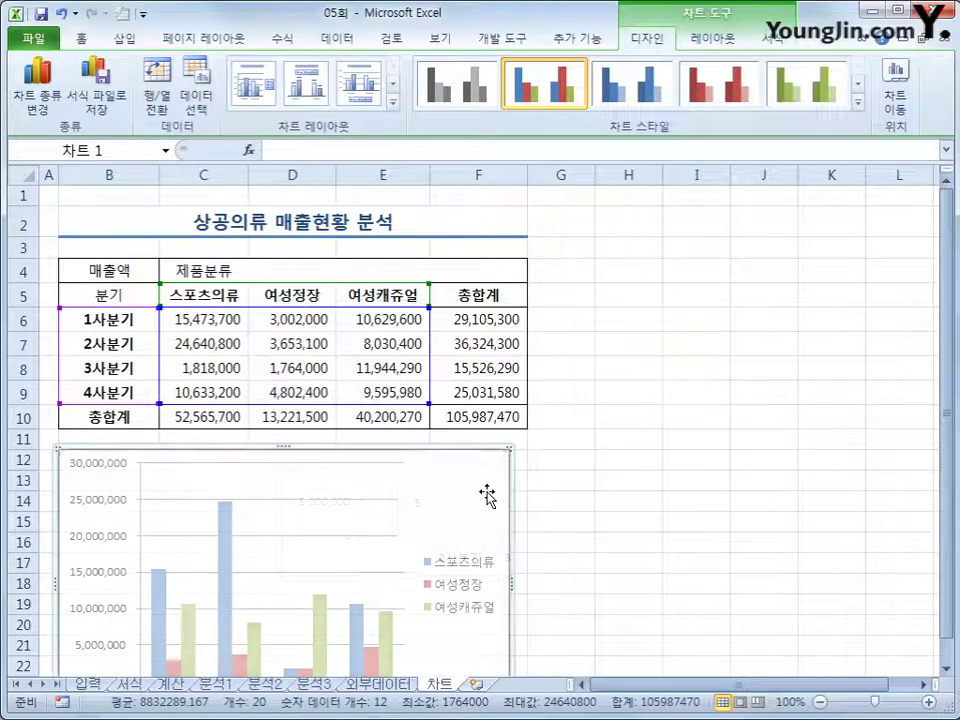
{"action": "scroll", "coordinate": [489, 494], "scroll_direction": "down", "scroll_amount": 4}
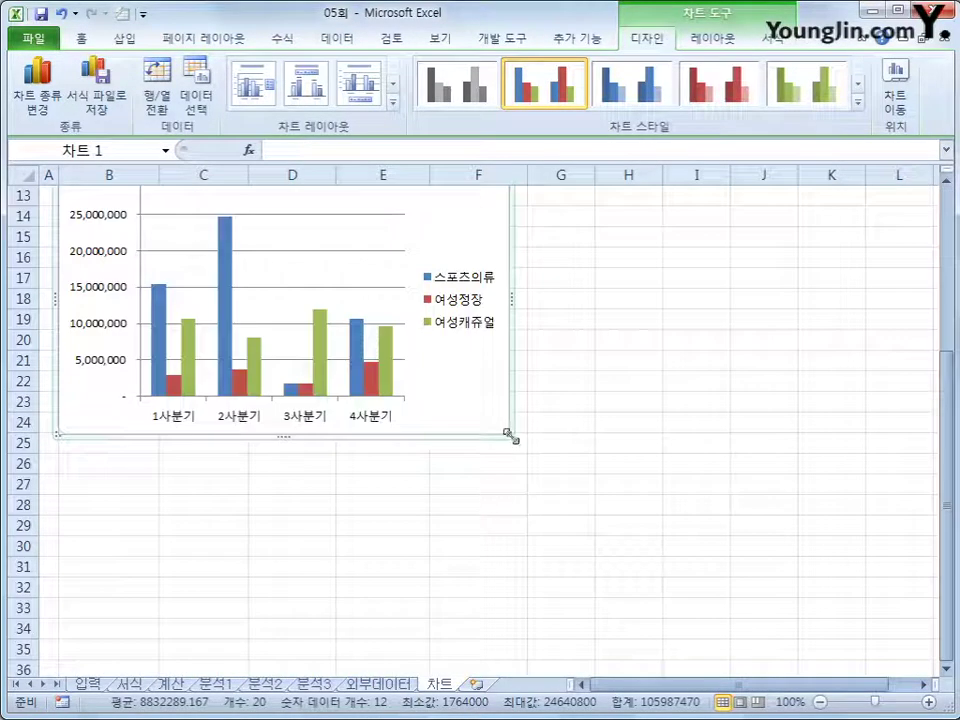
{"action": "key", "text": "alt"}
{"action": "left_click_drag", "start_coordinate": [507, 434], "coordinate": [718, 526]}
{"action": "scroll", "coordinate": [720, 535], "scroll_direction": "up", "scroll_amount": 3}
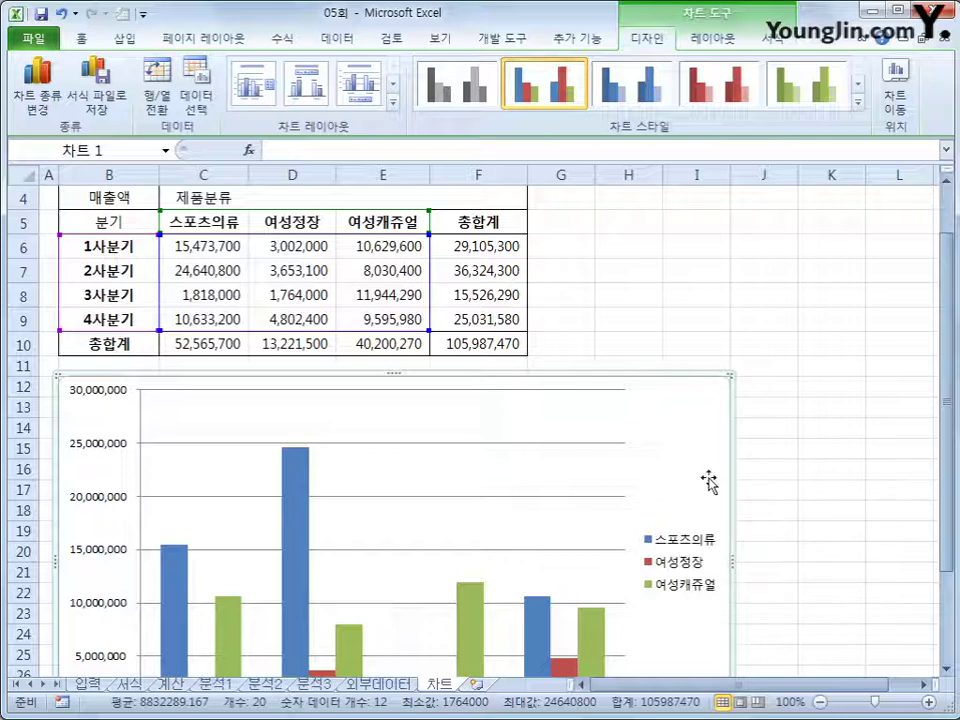
{"action": "scroll", "coordinate": [707, 480], "scroll_direction": "down", "scroll_amount": 1}
{"action": "scroll", "coordinate": [707, 480], "scroll_direction": "down", "scroll_amount": 2}
{"action": "scroll", "coordinate": [707, 480], "scroll_direction": "up", "scroll_amount": 1}
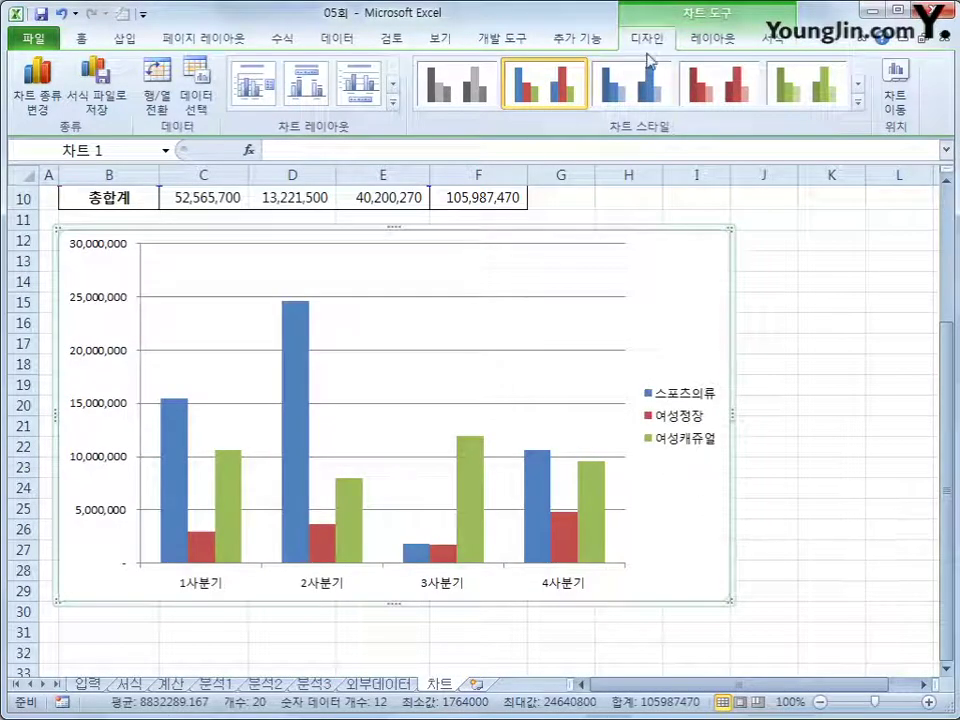
Apply the chart layout with a title above and the legend below, and set the title to 분기별 매출현황.
{"action": "left_click", "coordinate": [395, 103]}
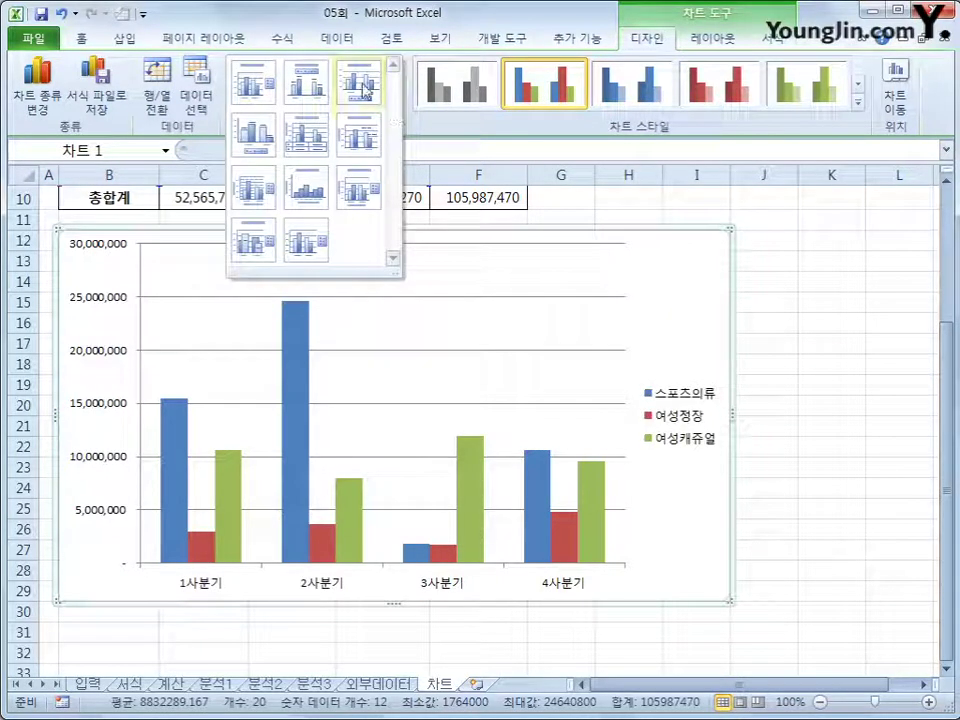
{"action": "left_click", "coordinate": [363, 89]}
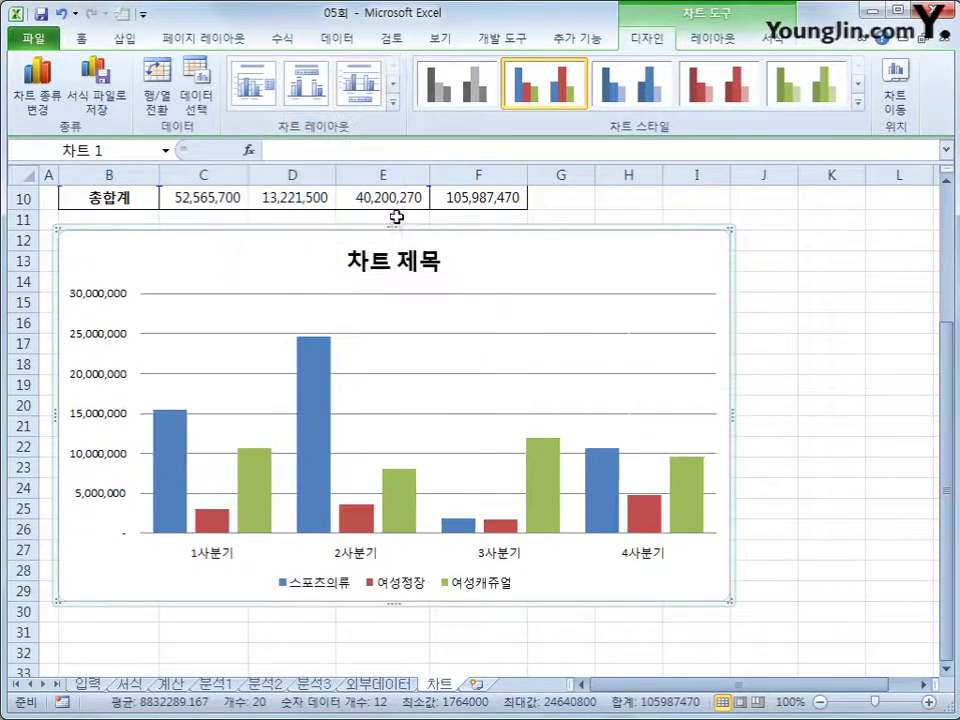
{"action": "left_click", "coordinate": [356, 265]}
{"action": "left_click_drag", "start_coordinate": [356, 265], "coordinate": [448, 266]}
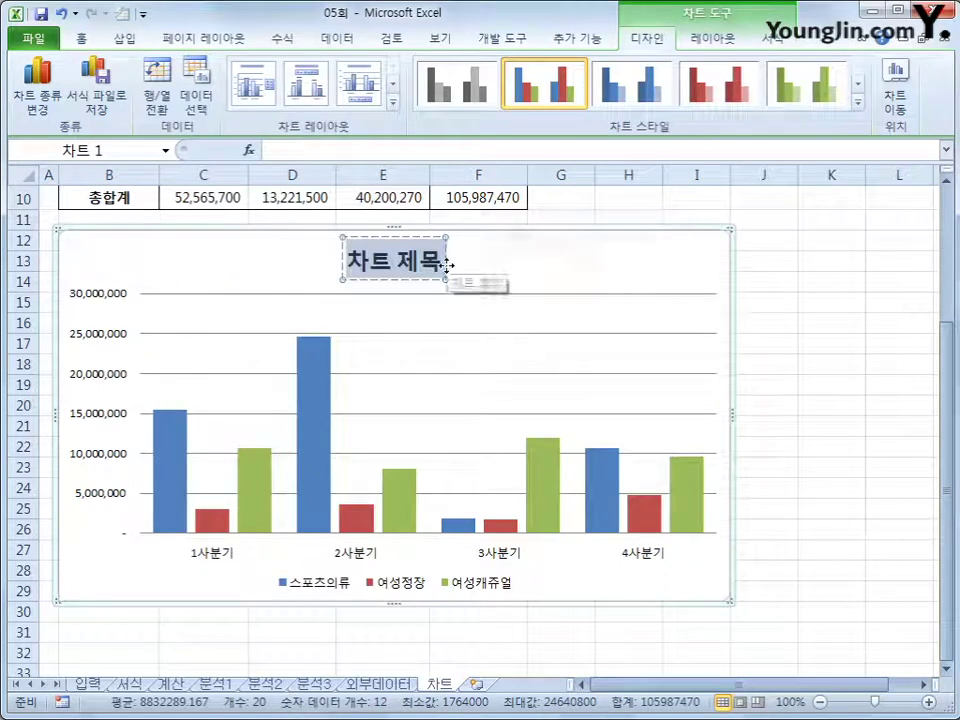
{"action": "type", "text": "분기별 매출현황"}
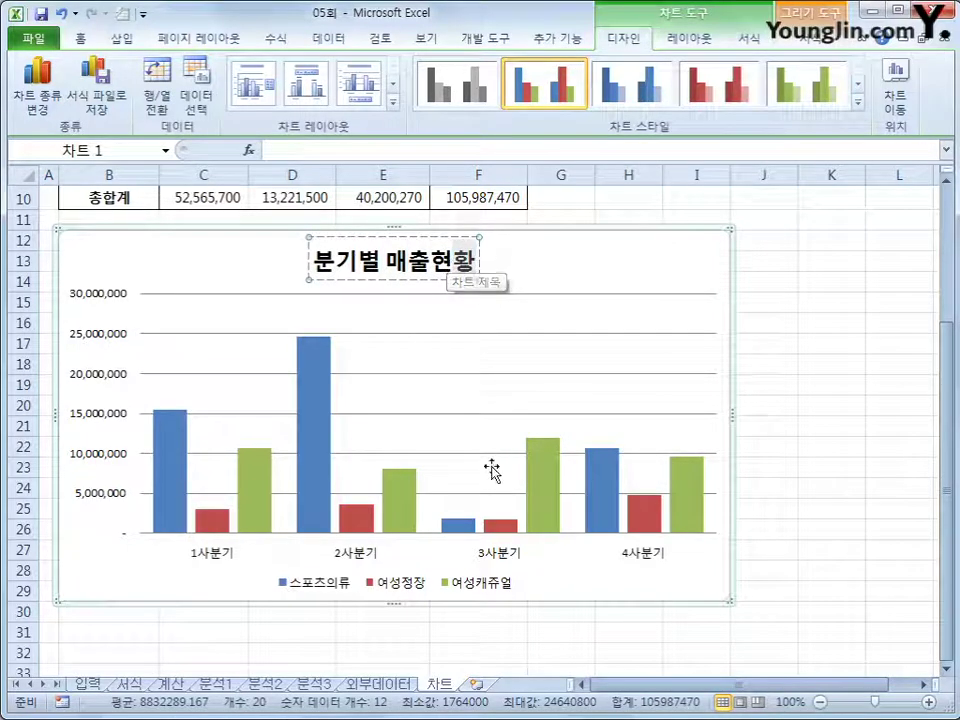
Change the chart type of the 여성정장 series to a line with markers.
{"action": "left_click", "coordinate": [358, 520]}
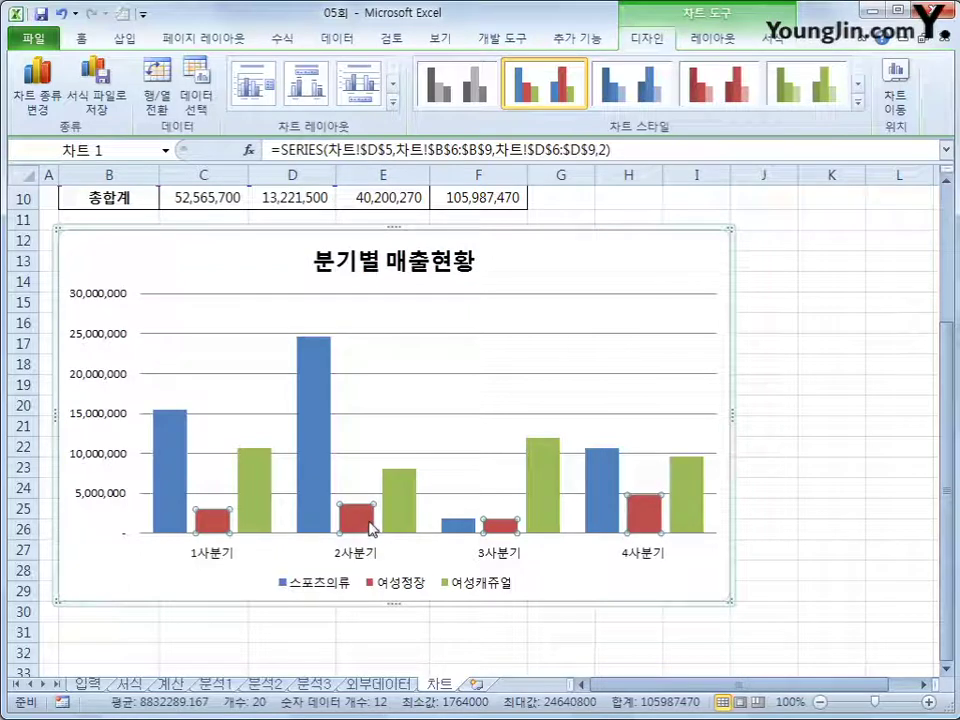
{"action": "right_click", "coordinate": [371, 528]}
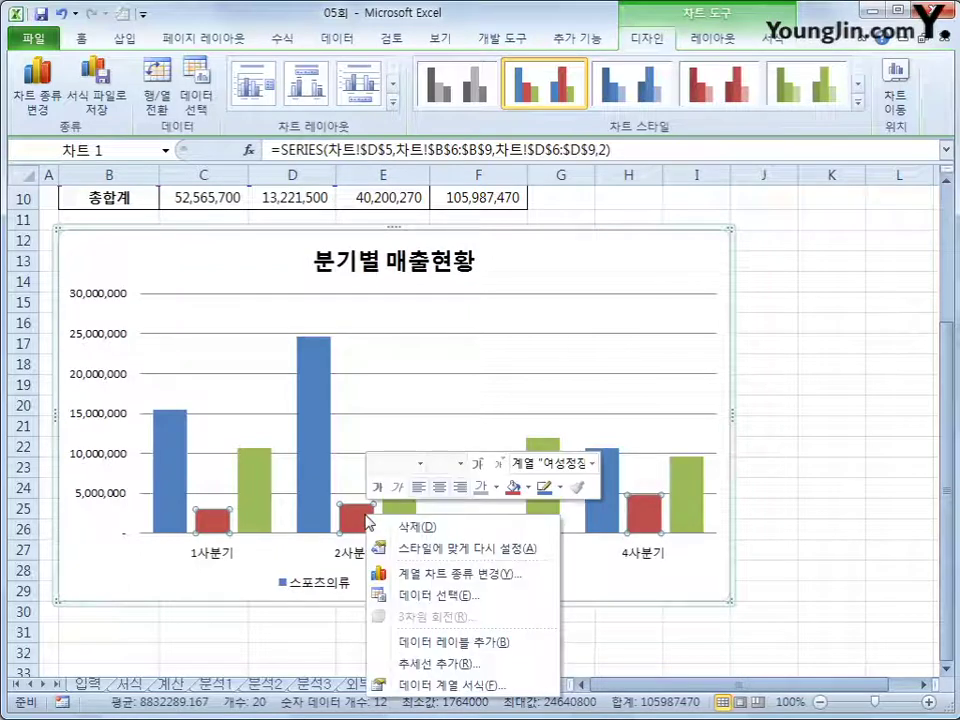
{"action": "left_click", "coordinate": [527, 576]}
{"action": "left_click", "coordinate": [378, 316]}
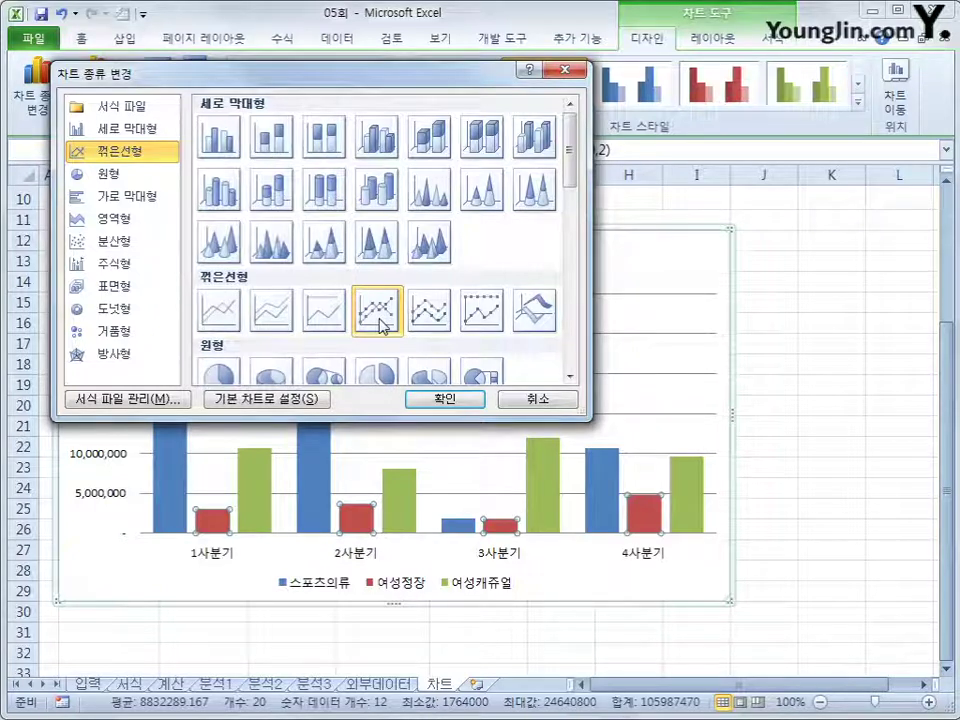
{"action": "left_click", "coordinate": [440, 398]}
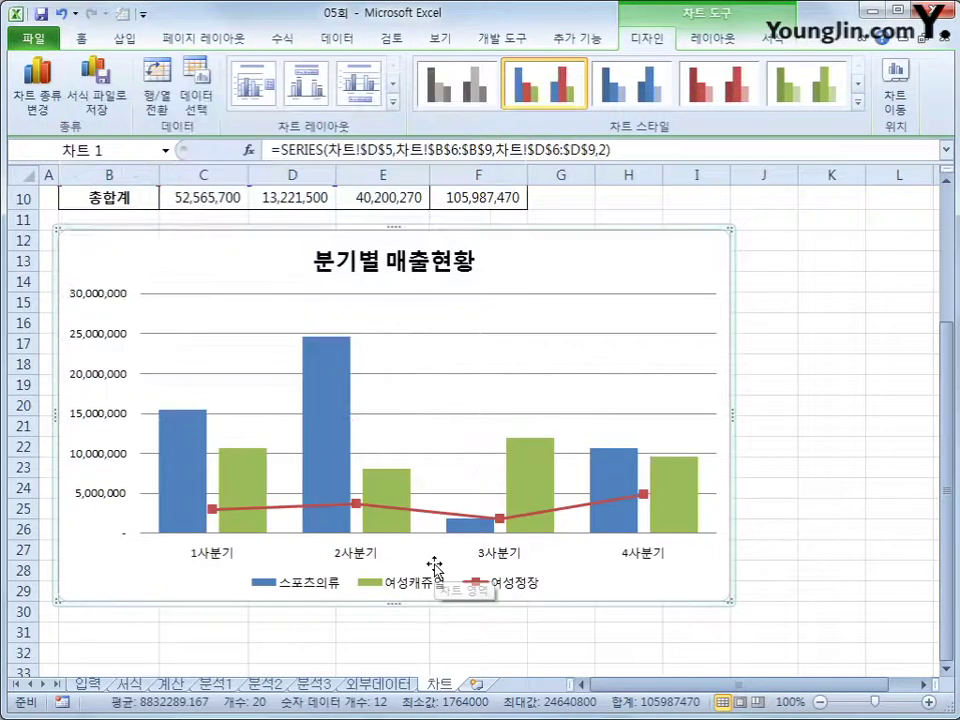
Plot the 여성정장 line series on the secondary axis (보조 축).
{"action": "left_click", "coordinate": [358, 505]}
{"action": "right_click", "coordinate": [358, 507]}
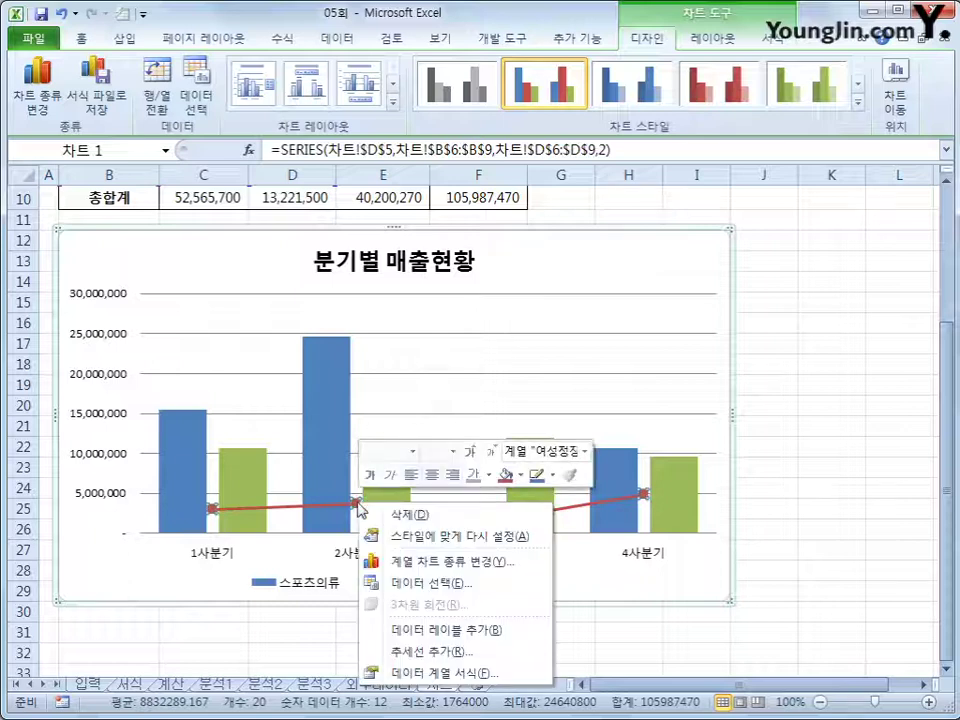
{"action": "left_click", "coordinate": [523, 675]}
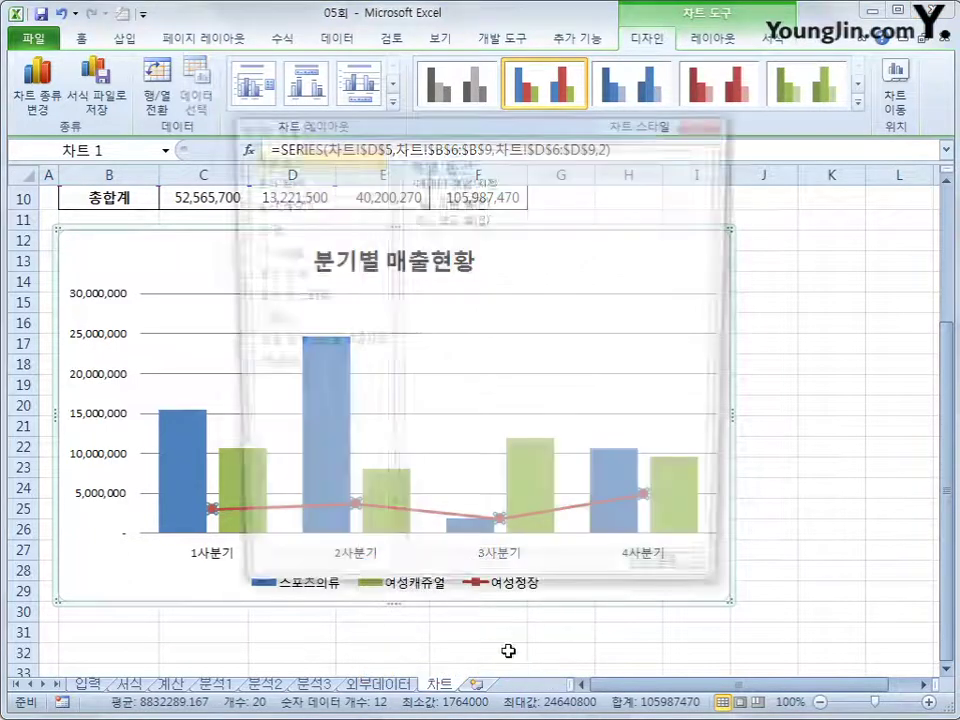
{"action": "left_click", "coordinate": [421, 218]}
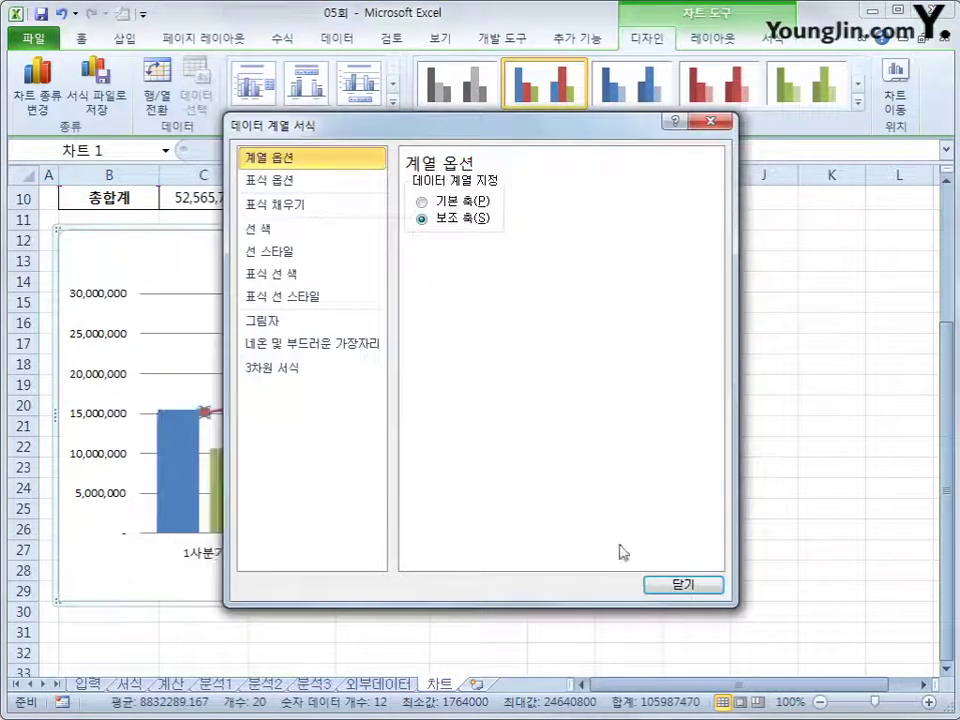
{"action": "left_click", "coordinate": [678, 588]}
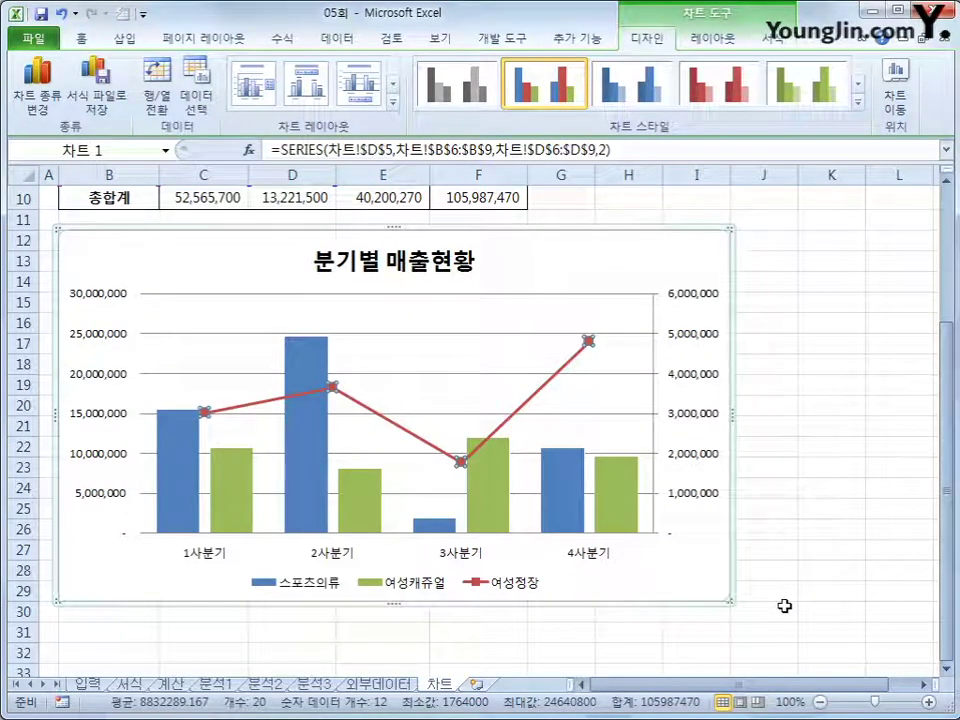
Add a data label above (위쪽) only the 4사분기 point of the 여성정장 series.
{"action": "left_click", "coordinate": [589, 342]}
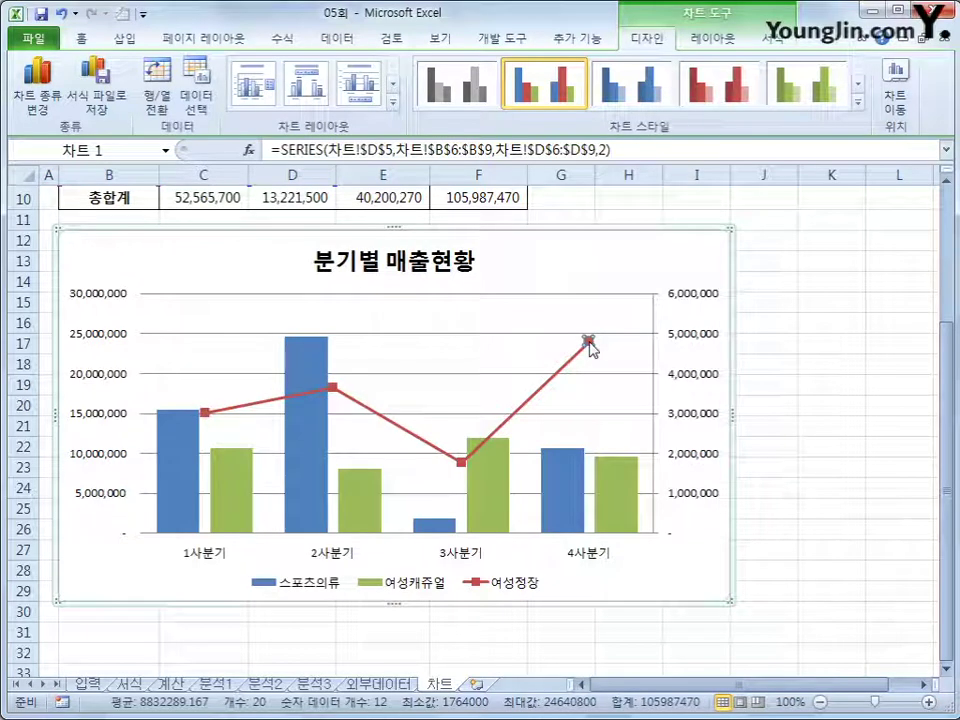
{"action": "left_click", "coordinate": [710, 39]}
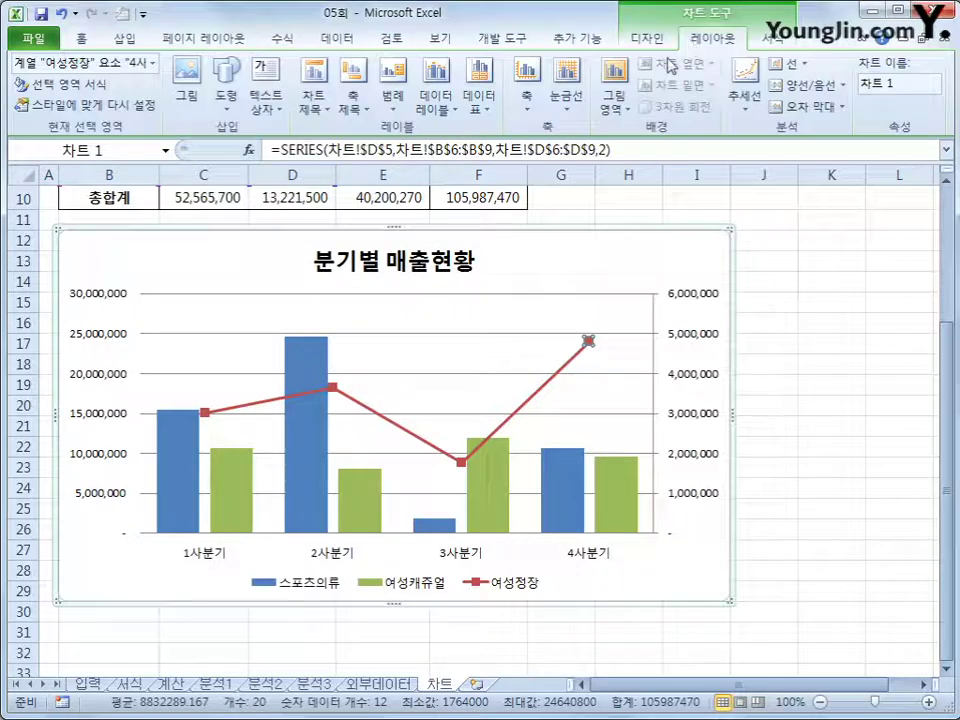
{"action": "left_click", "coordinate": [447, 117]}
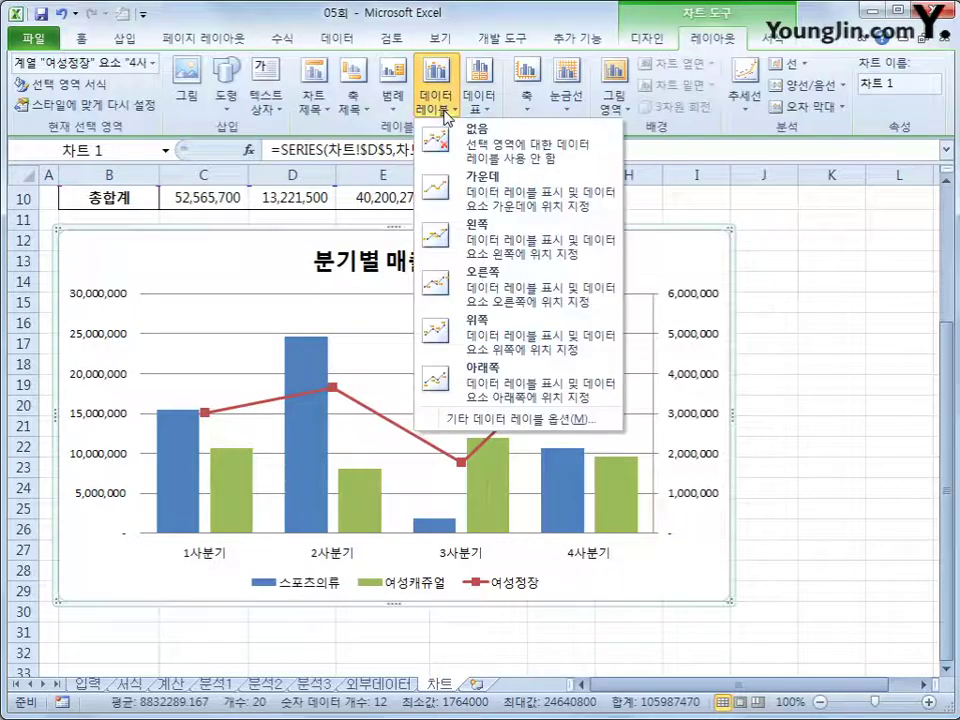
{"action": "left_click", "coordinate": [493, 341]}
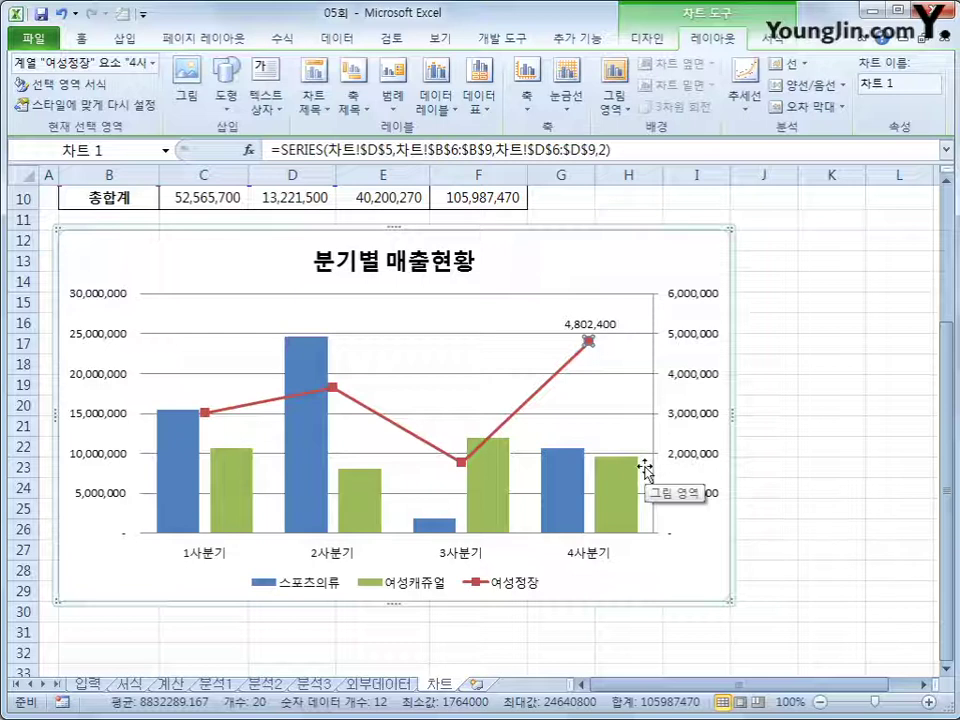
Apply the multicolour chart style with outlined bars and a light grey plot area to the whole chart.
{"action": "left_click", "coordinate": [774, 39]}
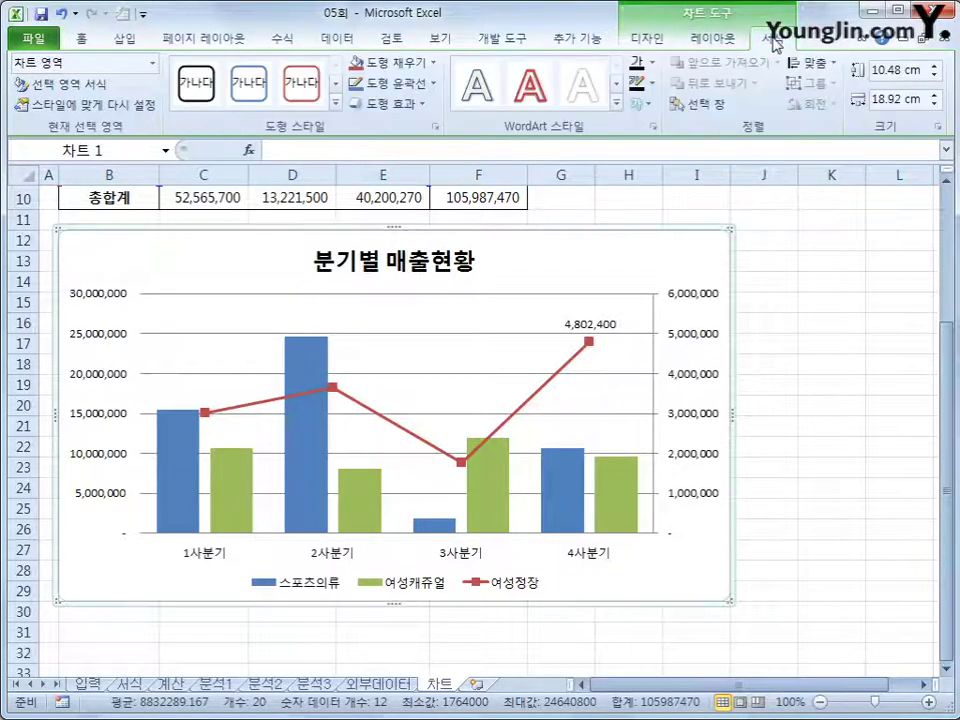
{"action": "left_click", "coordinate": [648, 40]}
{"action": "left_click", "coordinate": [857, 104]}
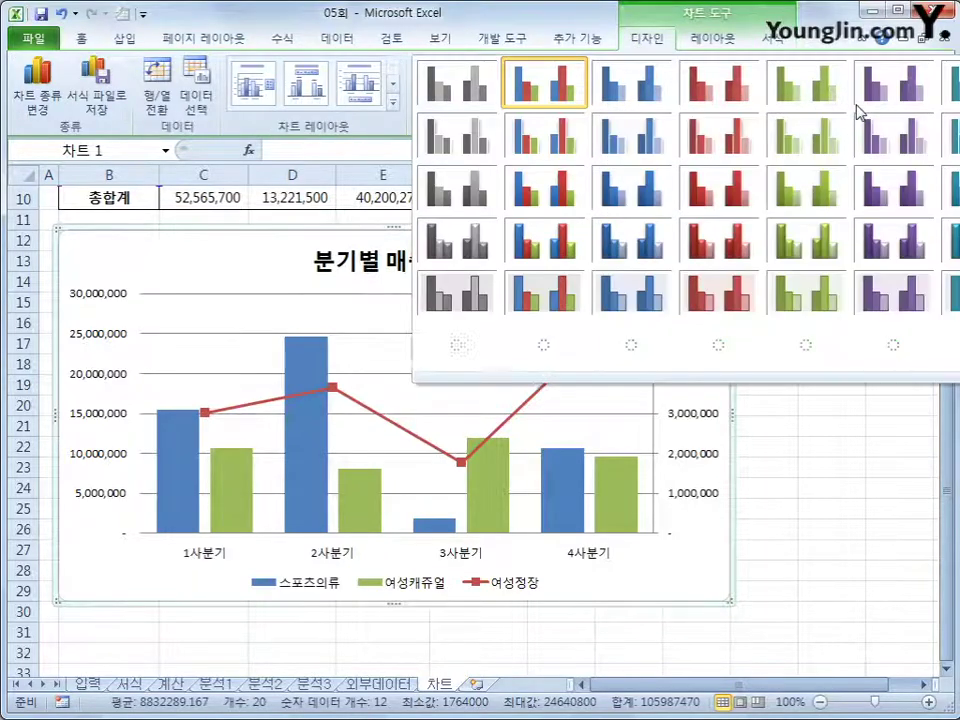
{"action": "left_click", "coordinate": [538, 295]}
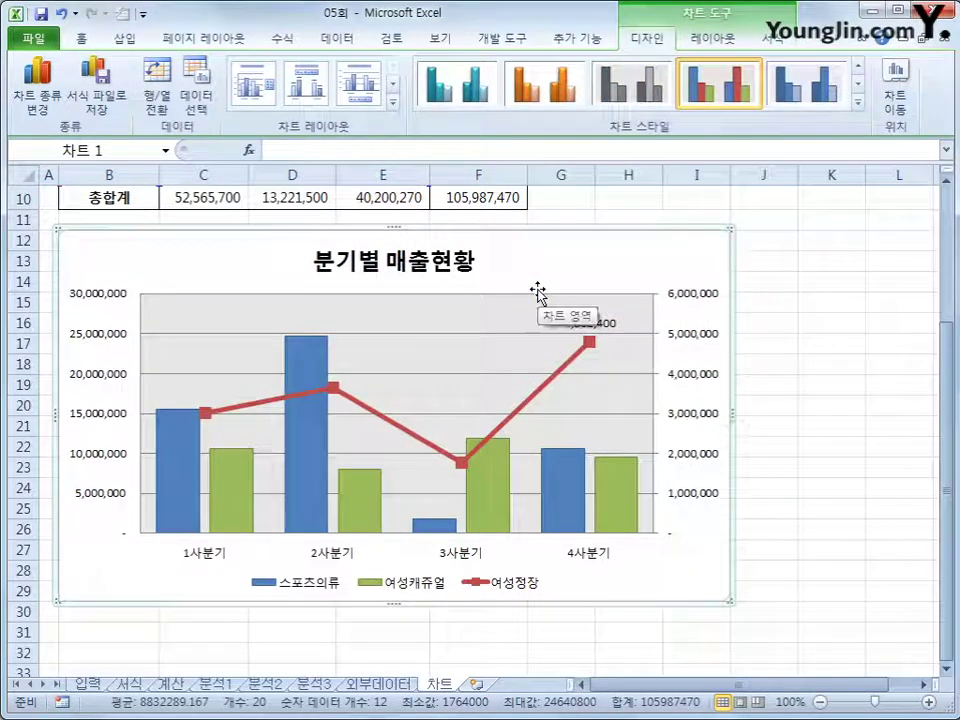